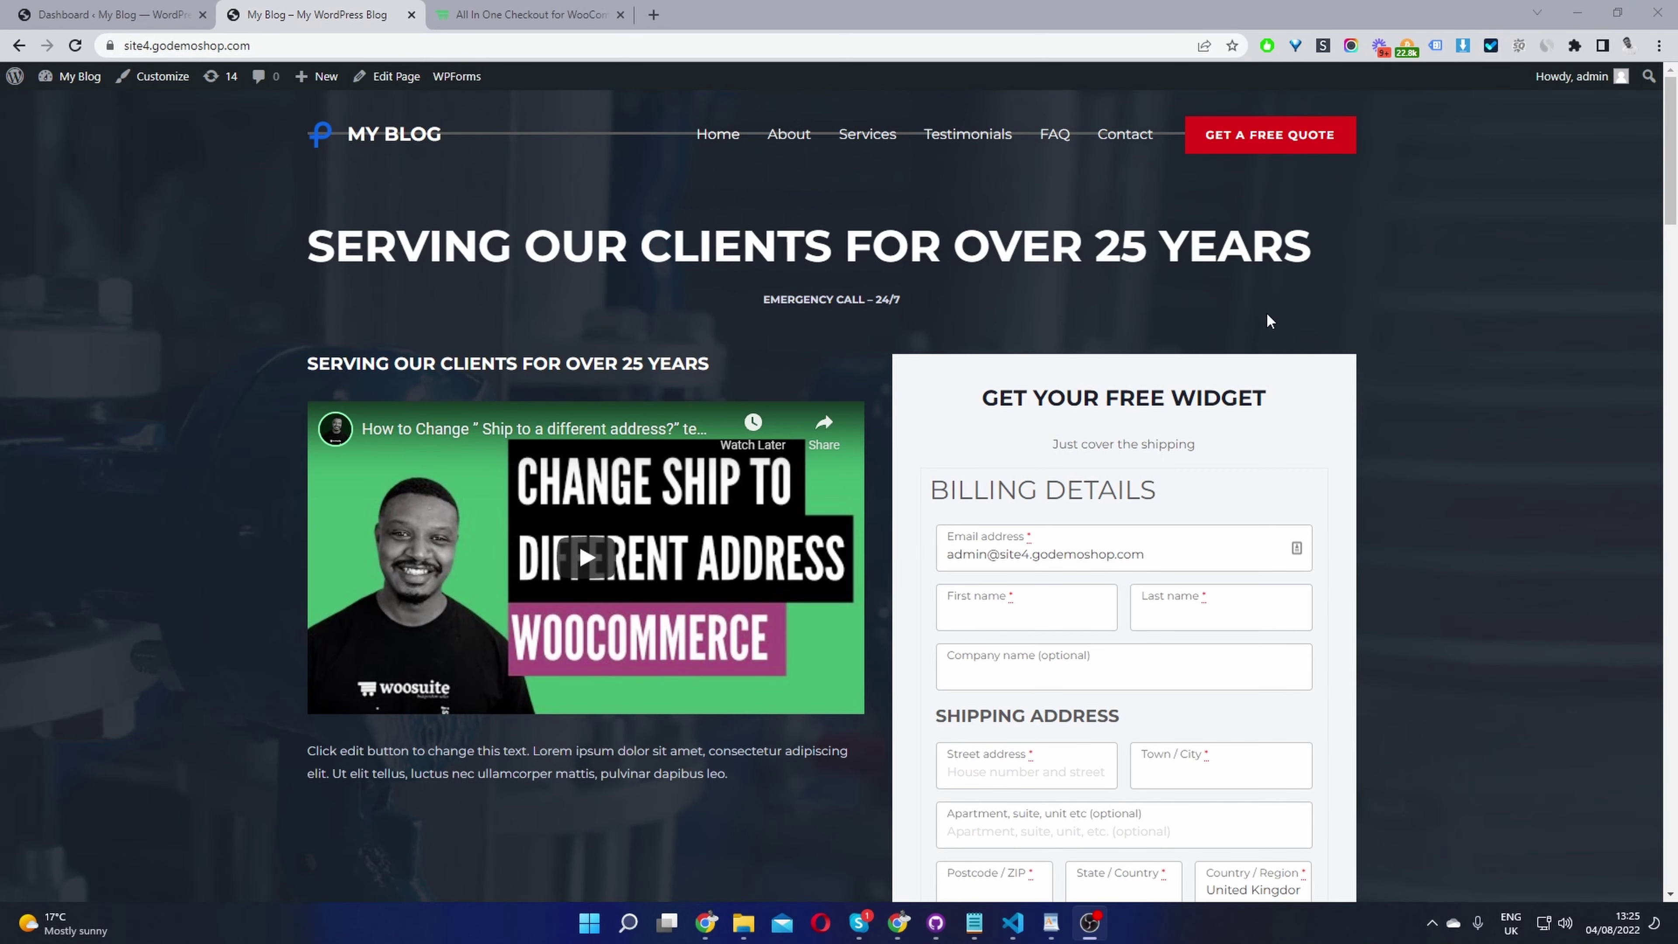
# Step: Examine the checkout form embedded on the demo site's homepage, and look at the AIO Checkout plugin page
pyautogui.scroll(-7, 1397, 314)
pyautogui.scroll(-5, 1028, 311)
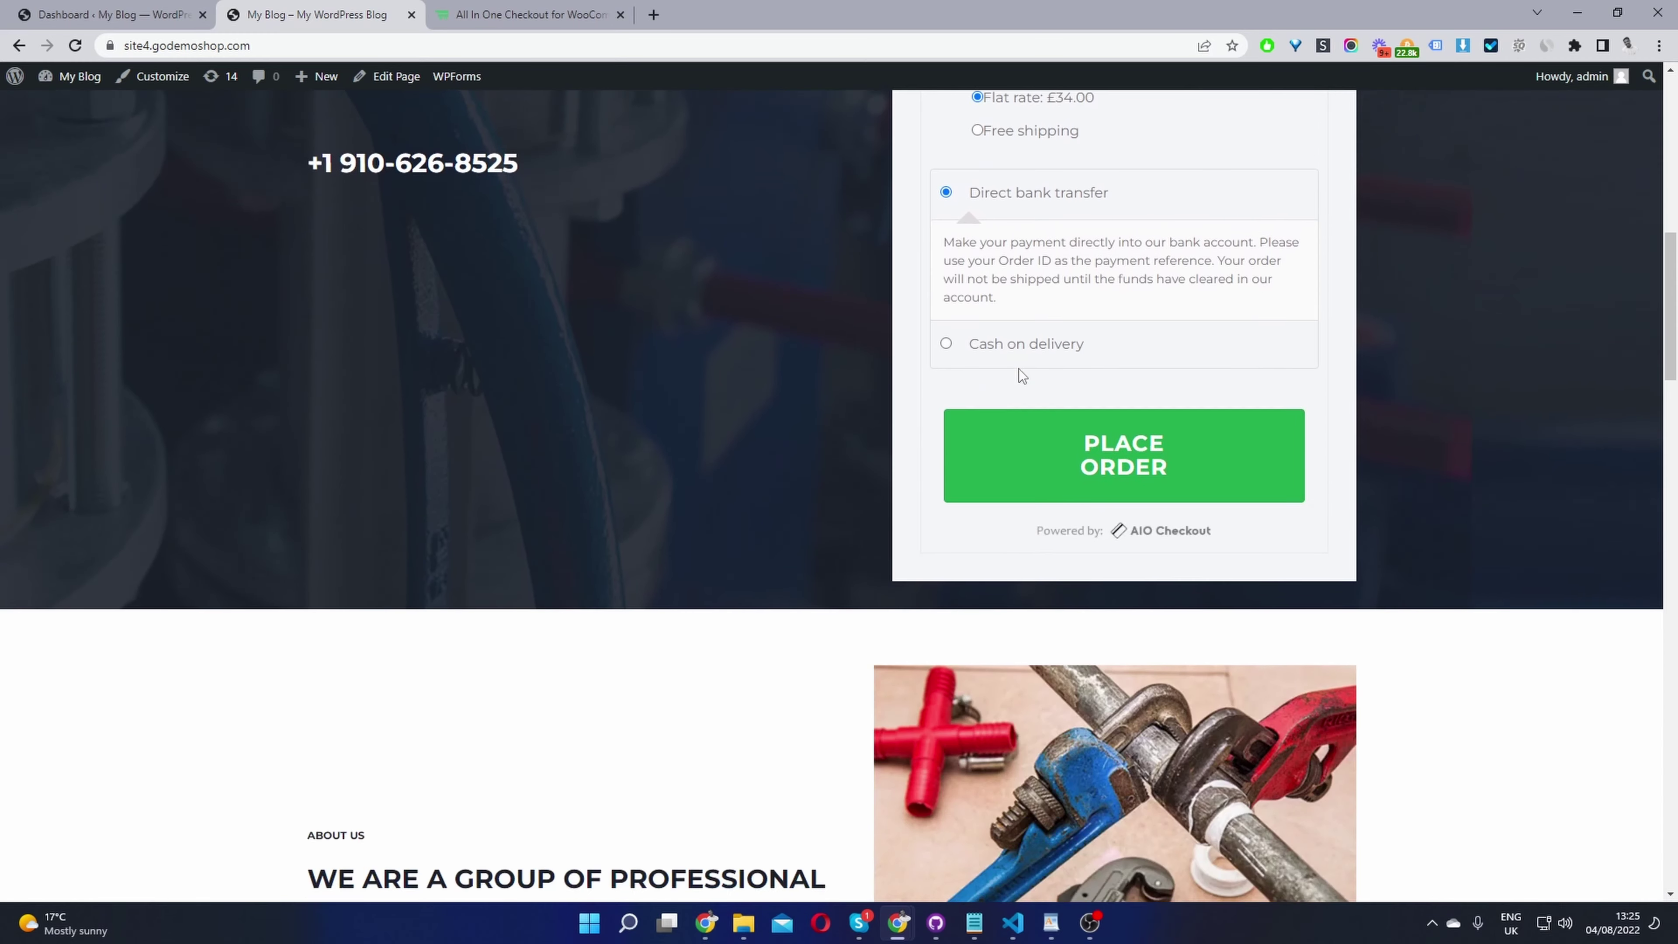
pyautogui.scroll(8, 1019, 368)
pyautogui.scroll(4, 722, 520)
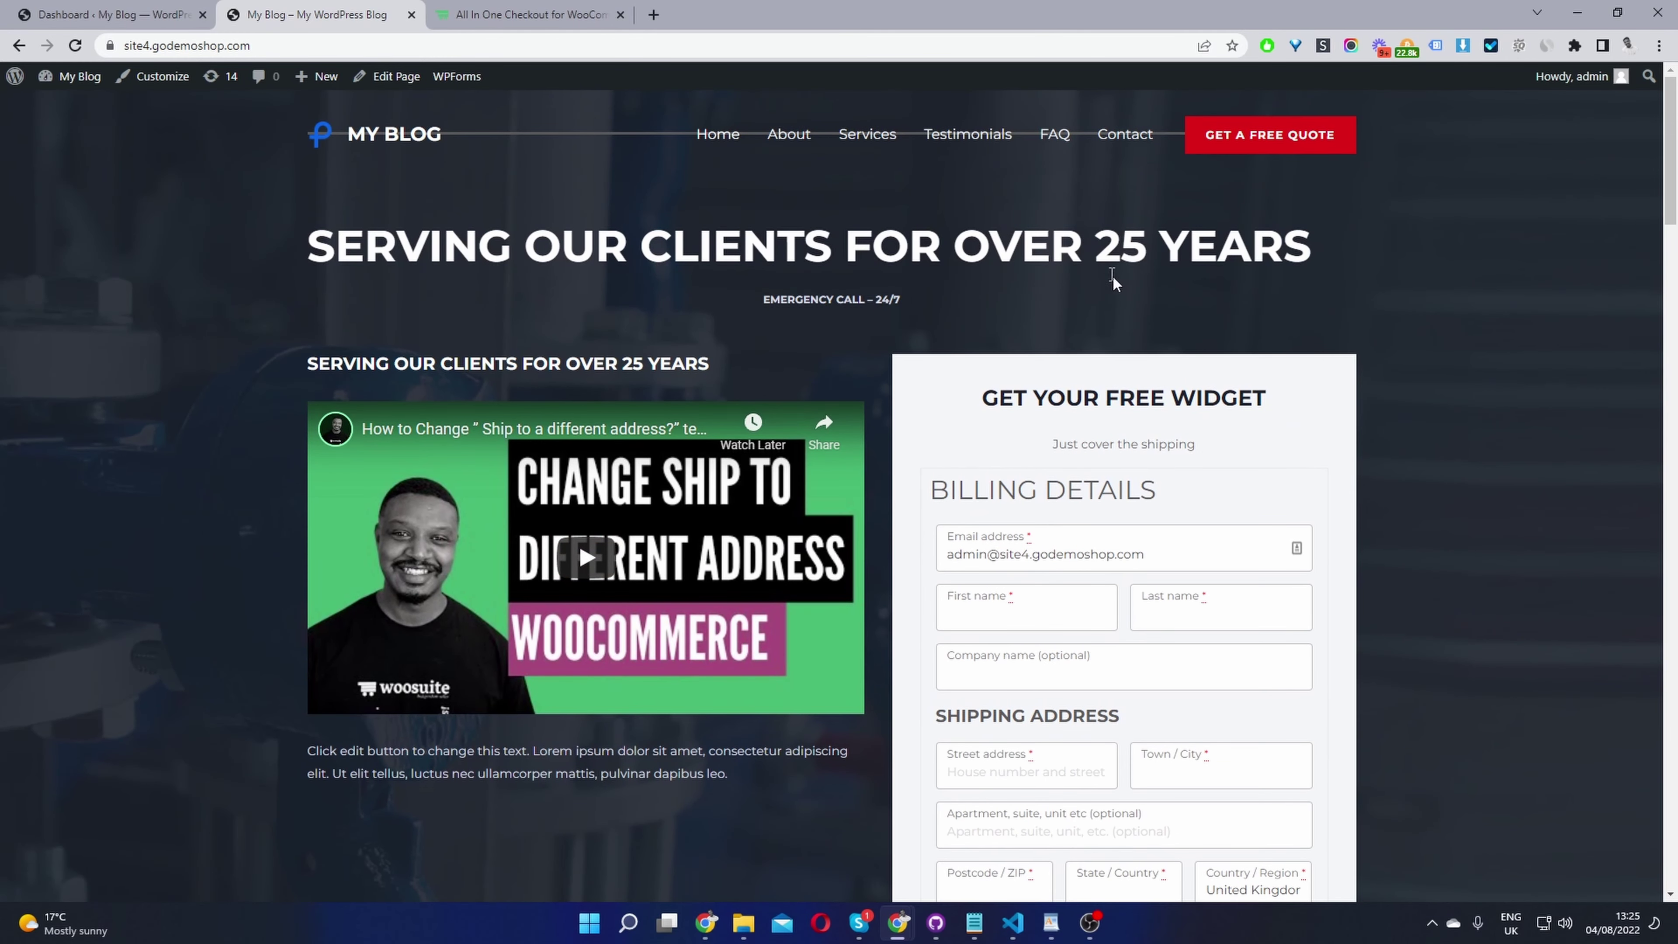
pyautogui.scroll(-5, 1113, 275)
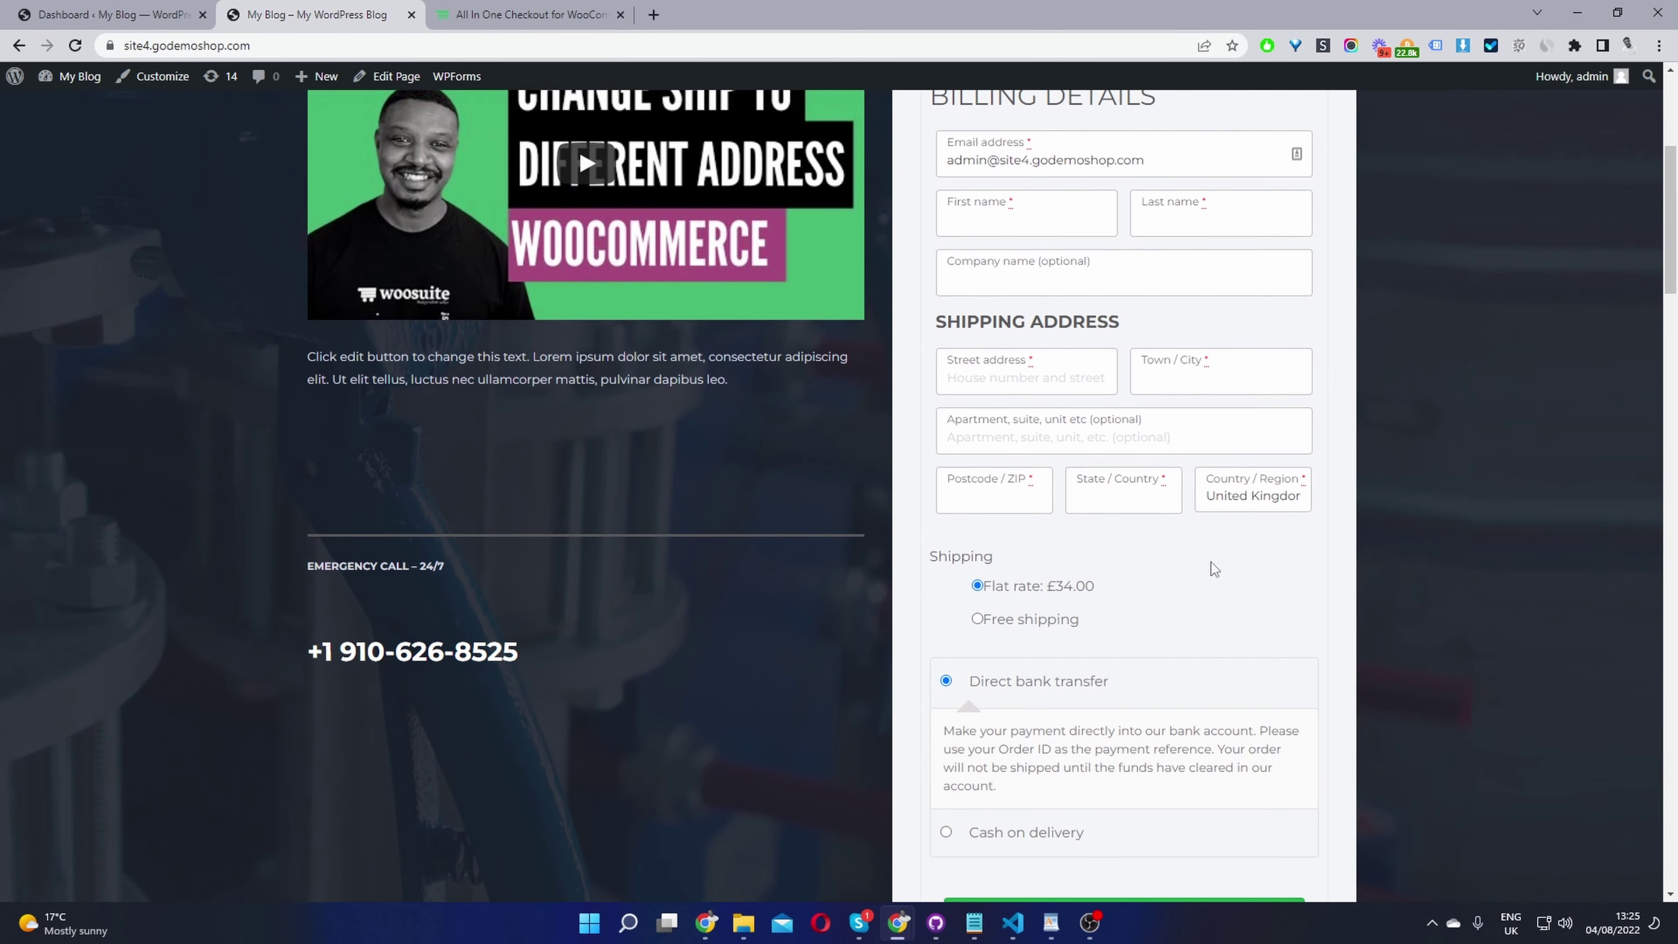
pyautogui.scroll(-5, 1197, 615)
pyautogui.scroll(7, 1216, 529)
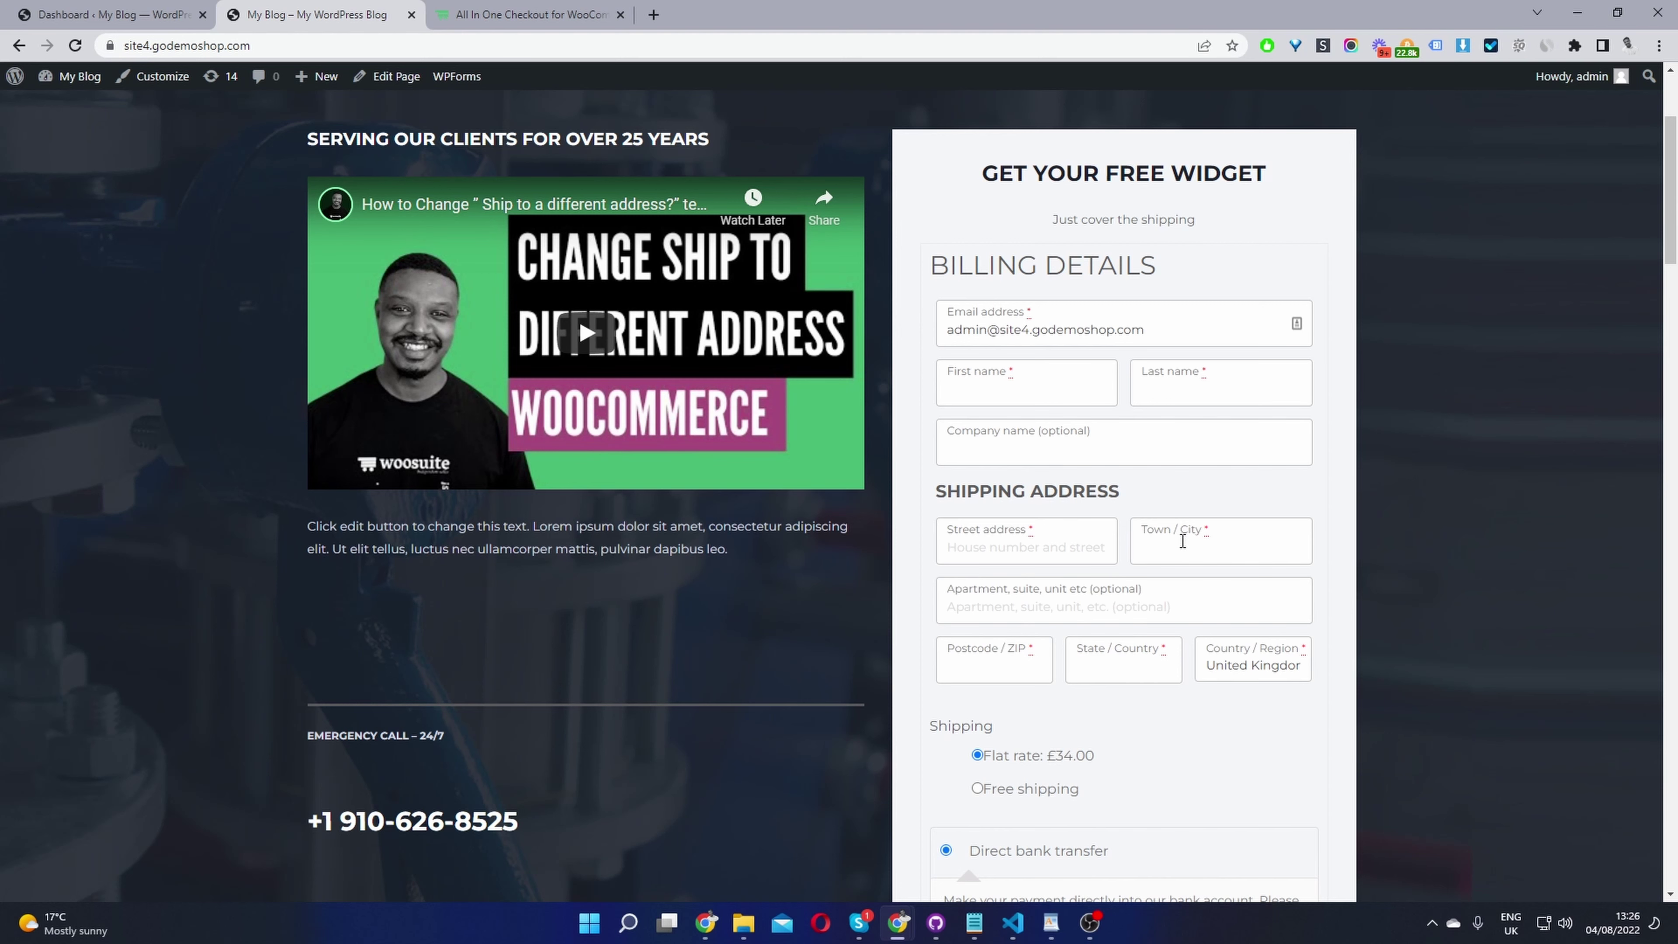
pyautogui.click(488, 15)
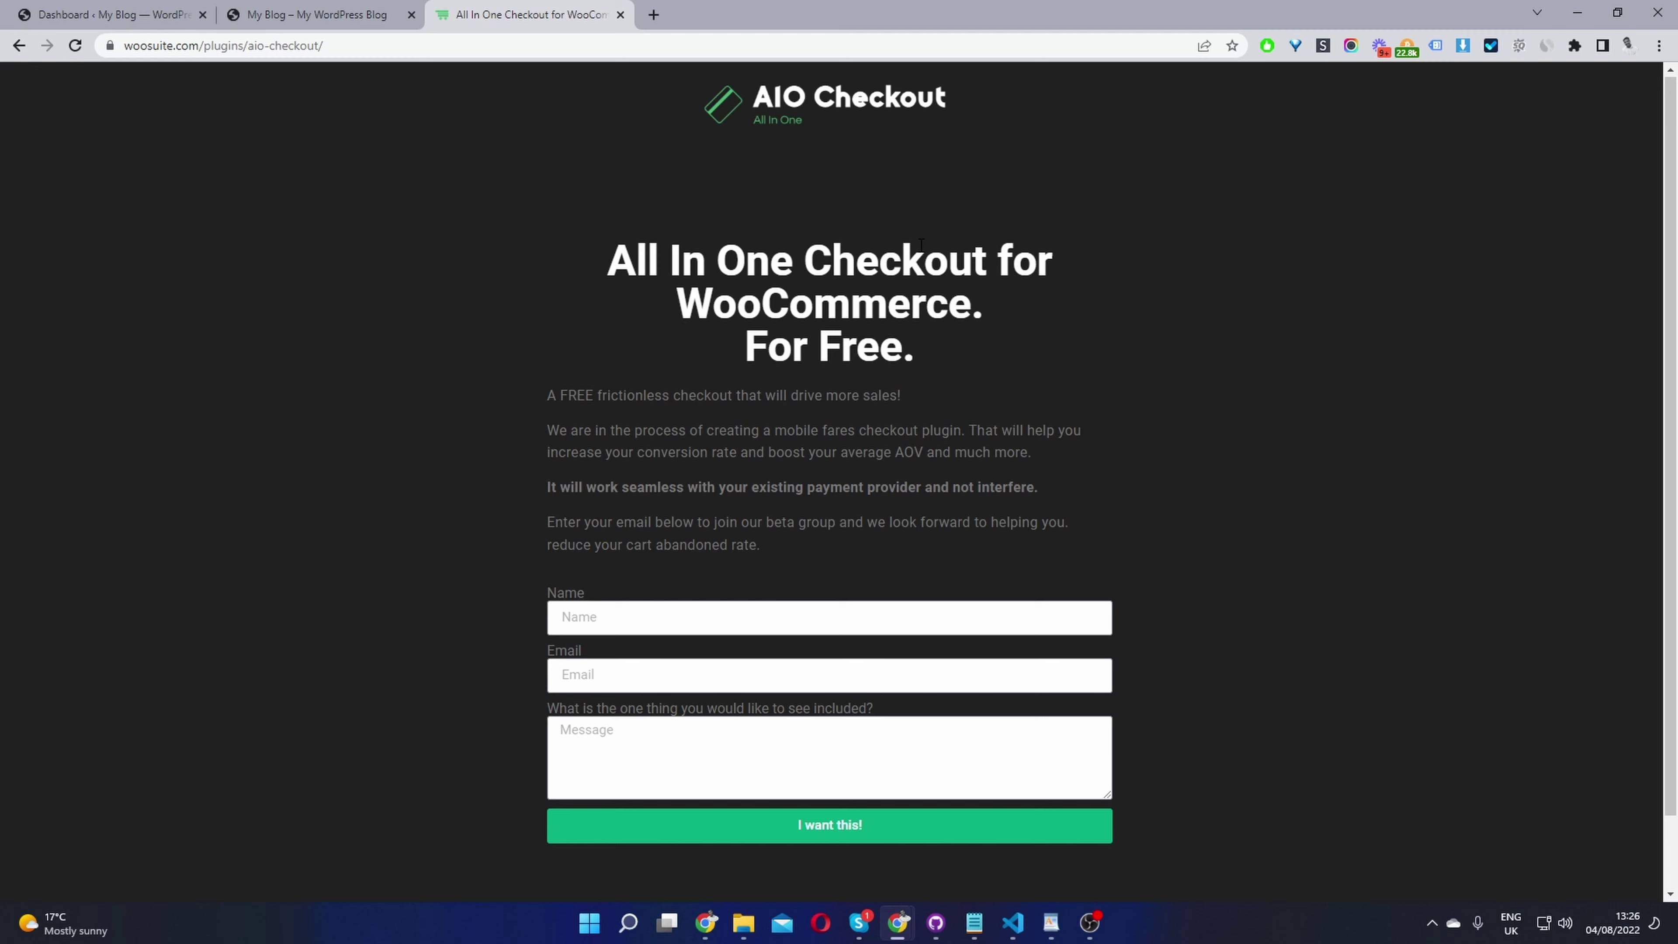
# Step: Open the default checkout for editing in AIO Checkout from the WordPress dashboard and review its field sections
pyautogui.hotkey('ctrl', '1')
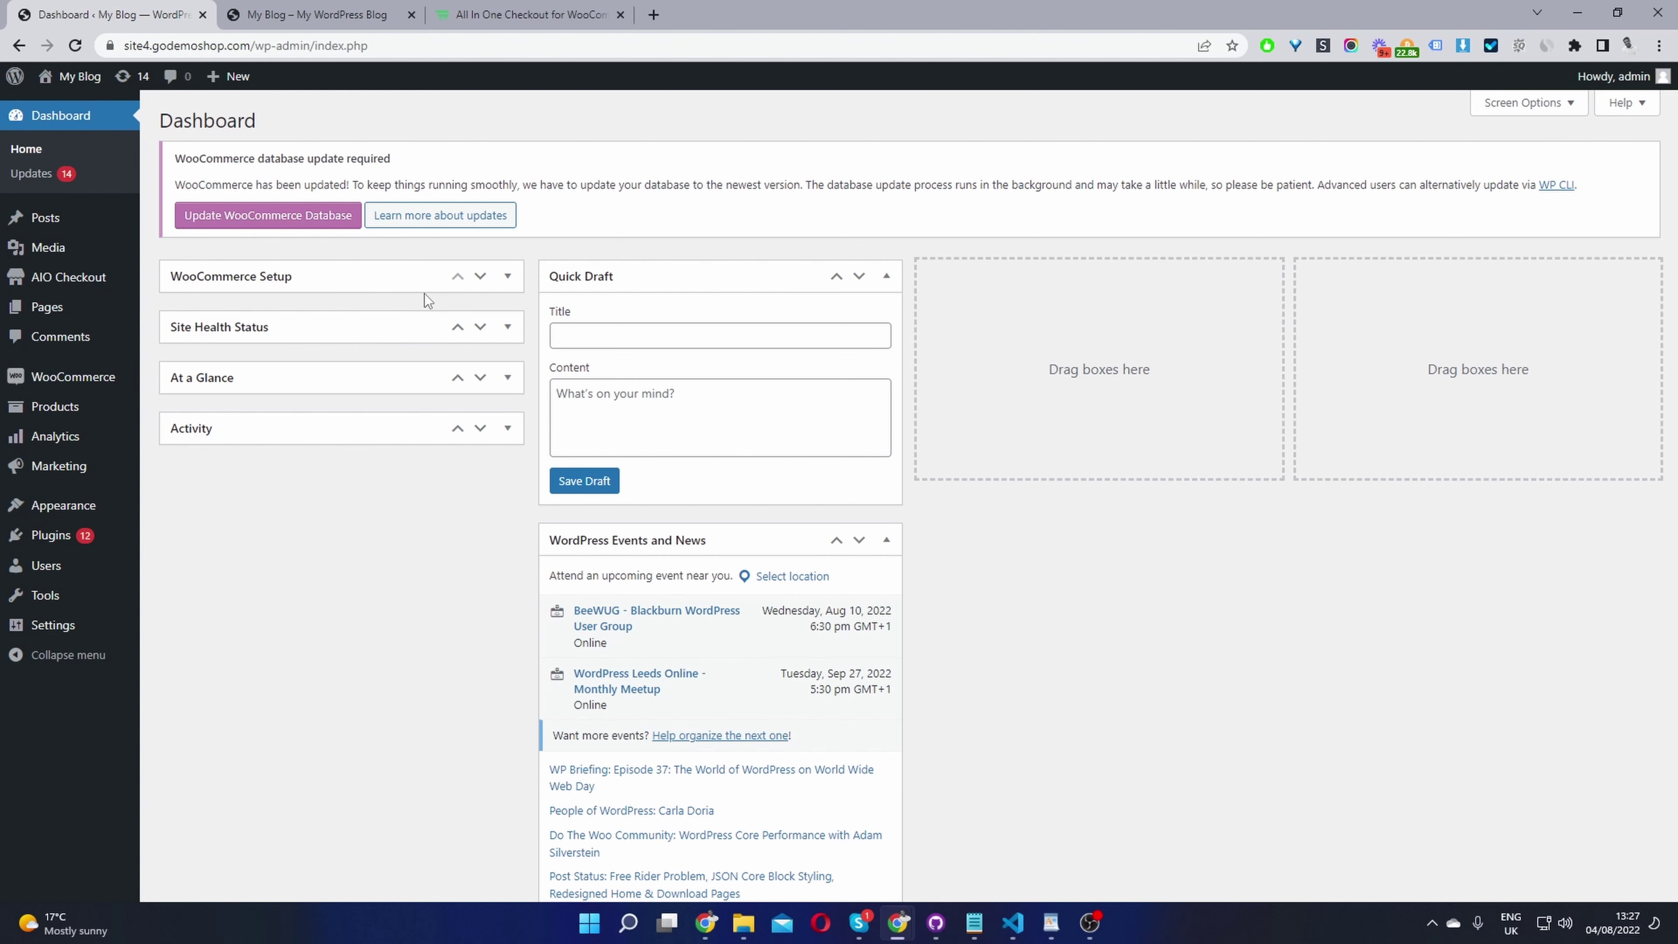
pyautogui.moveTo(84, 552)
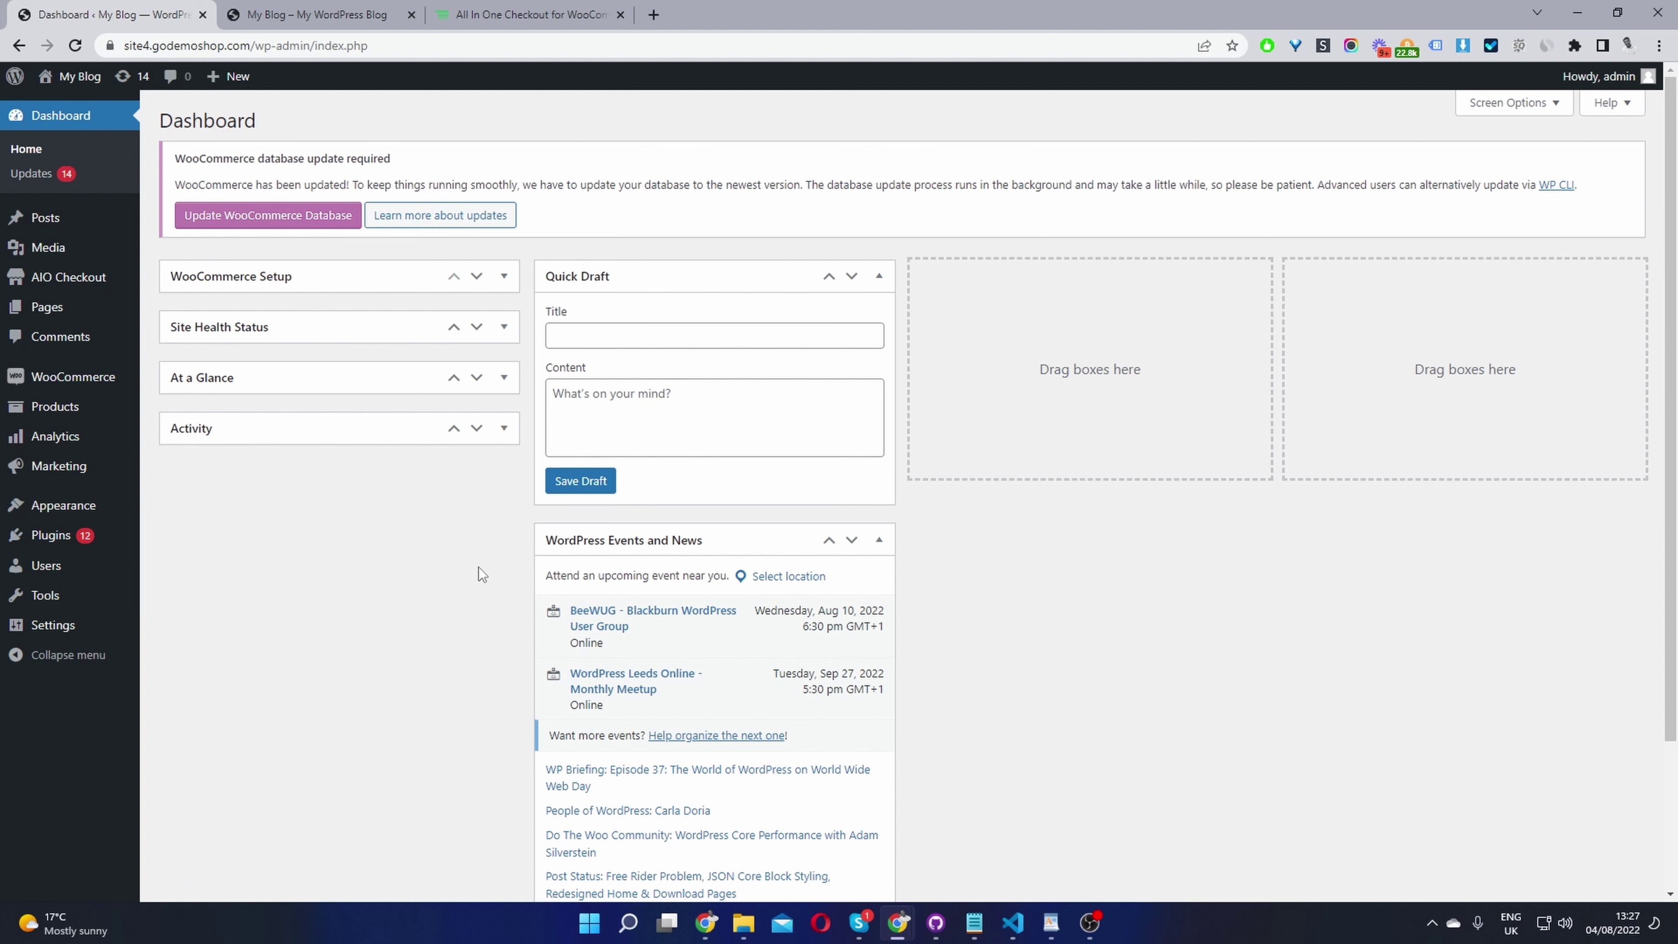
pyautogui.click(99, 281)
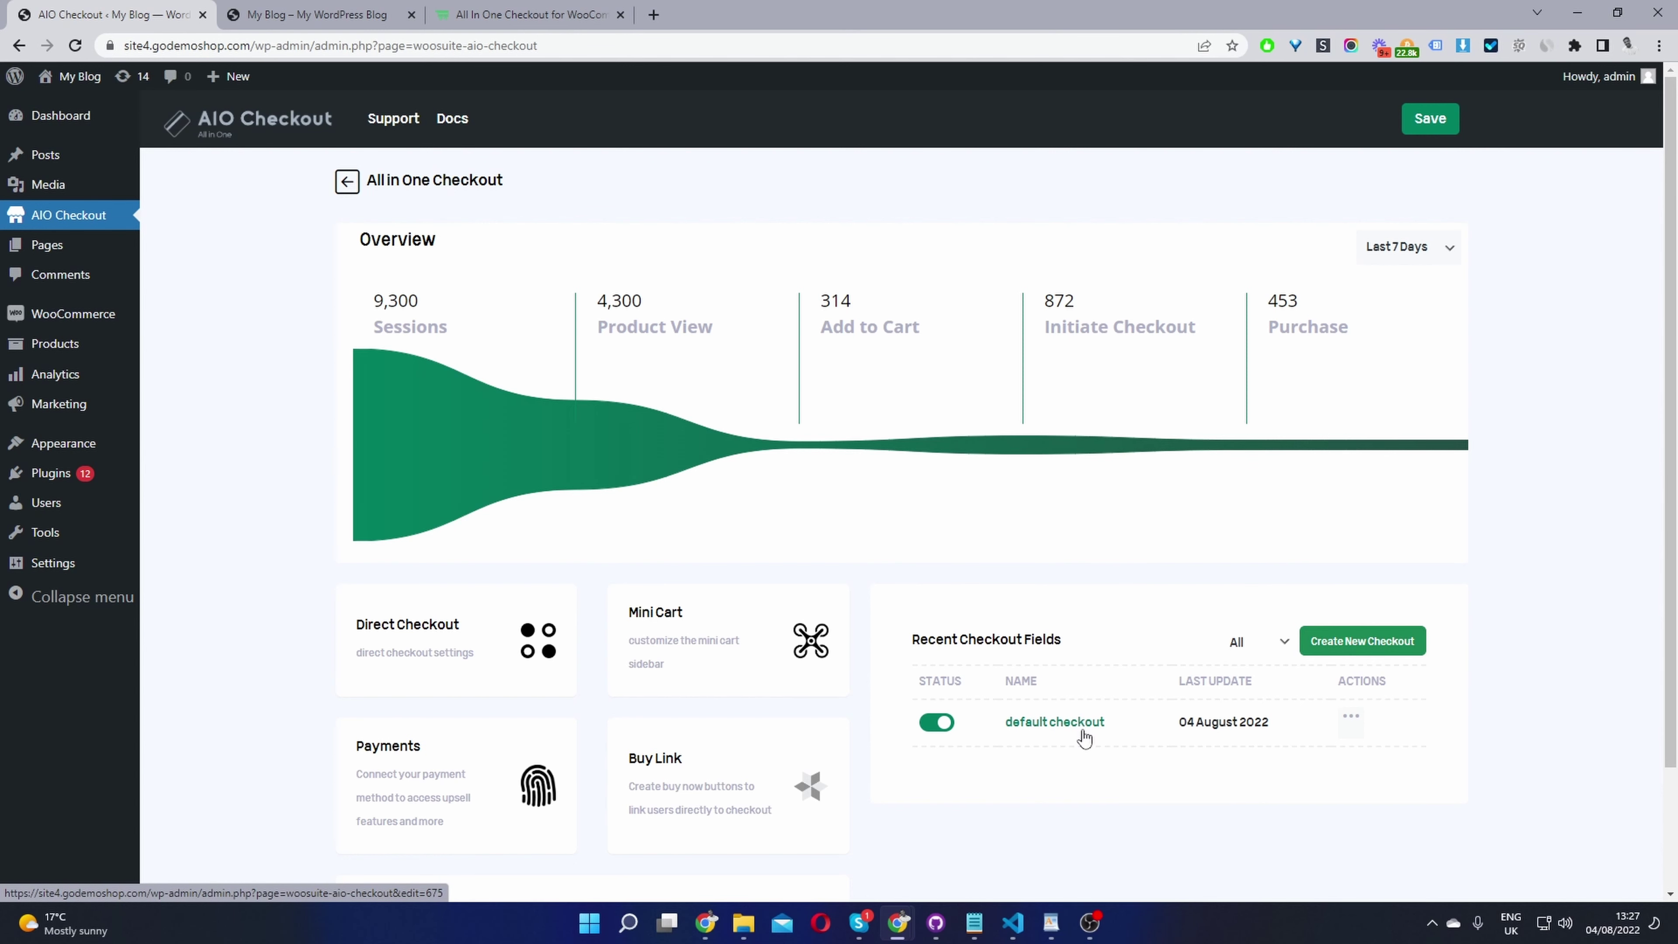
pyautogui.click(1047, 723)
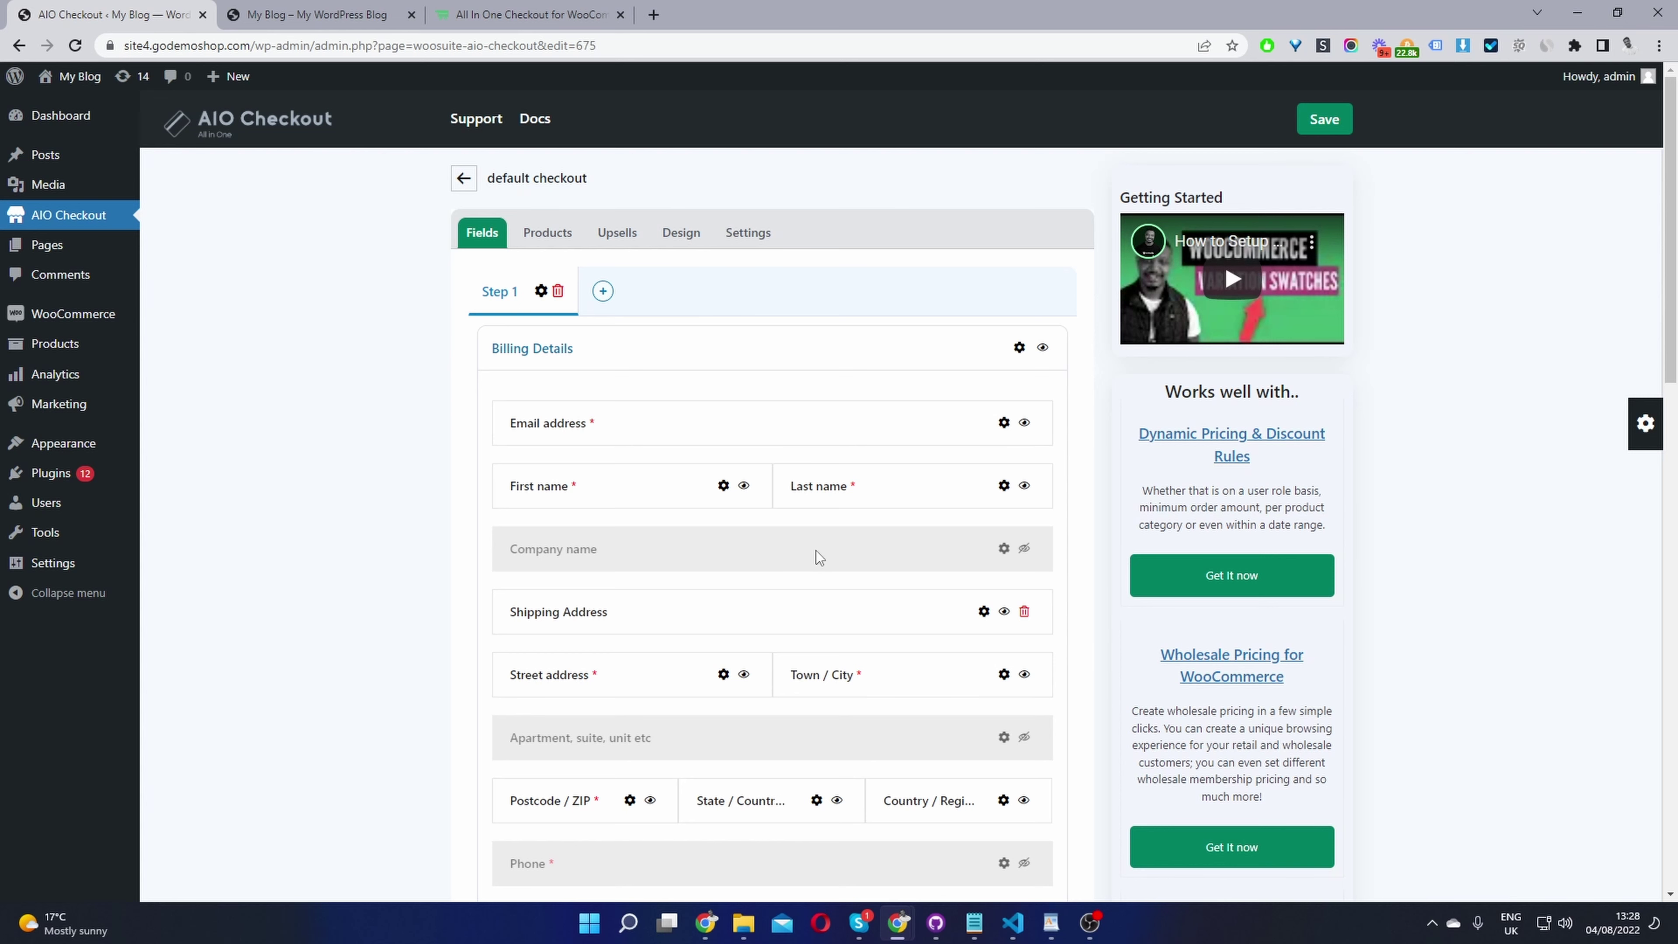
pyautogui.scroll(-7, 613, 341)
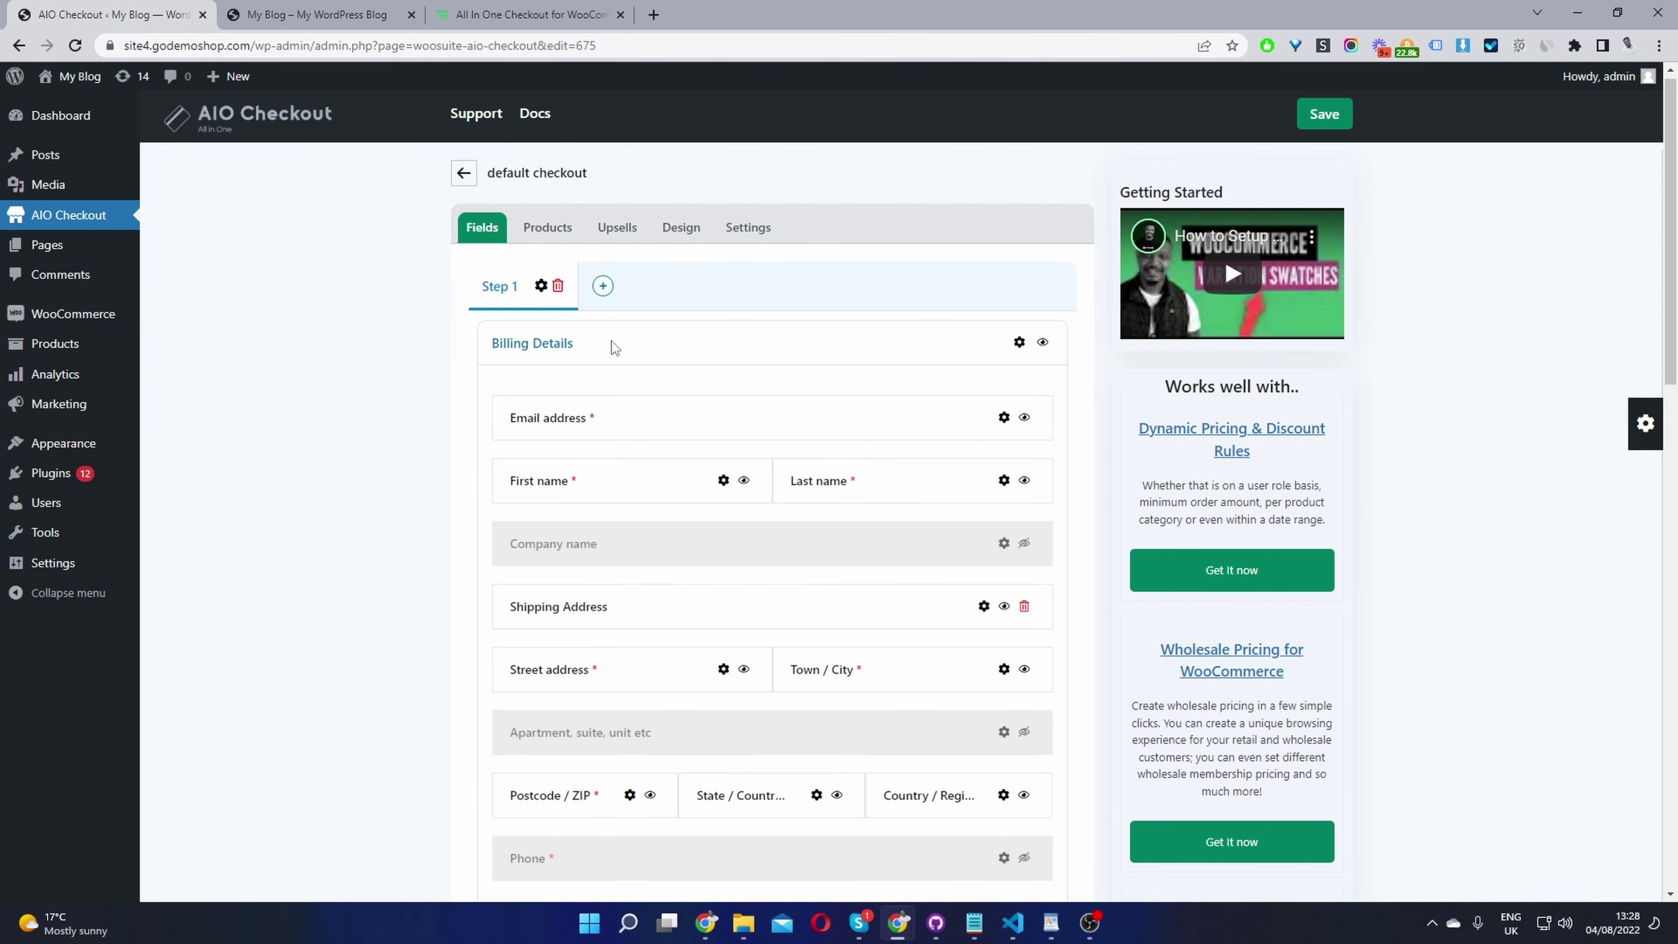
pyautogui.scroll(-10, 660, 391)
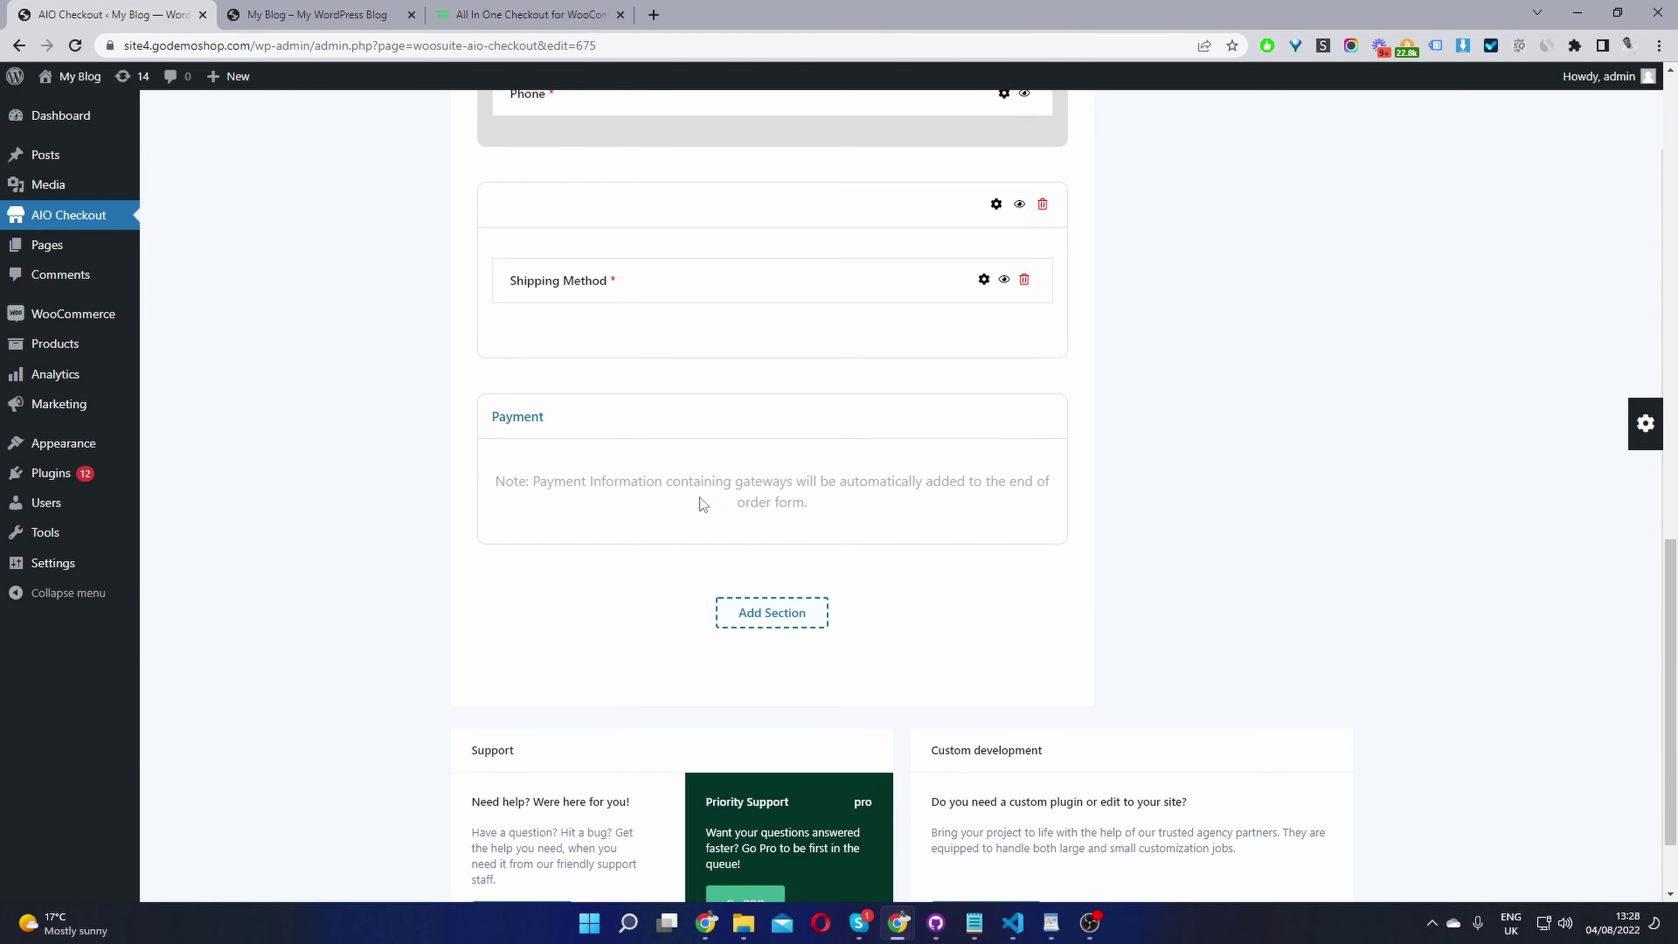
pyautogui.scroll(5, 714, 499)
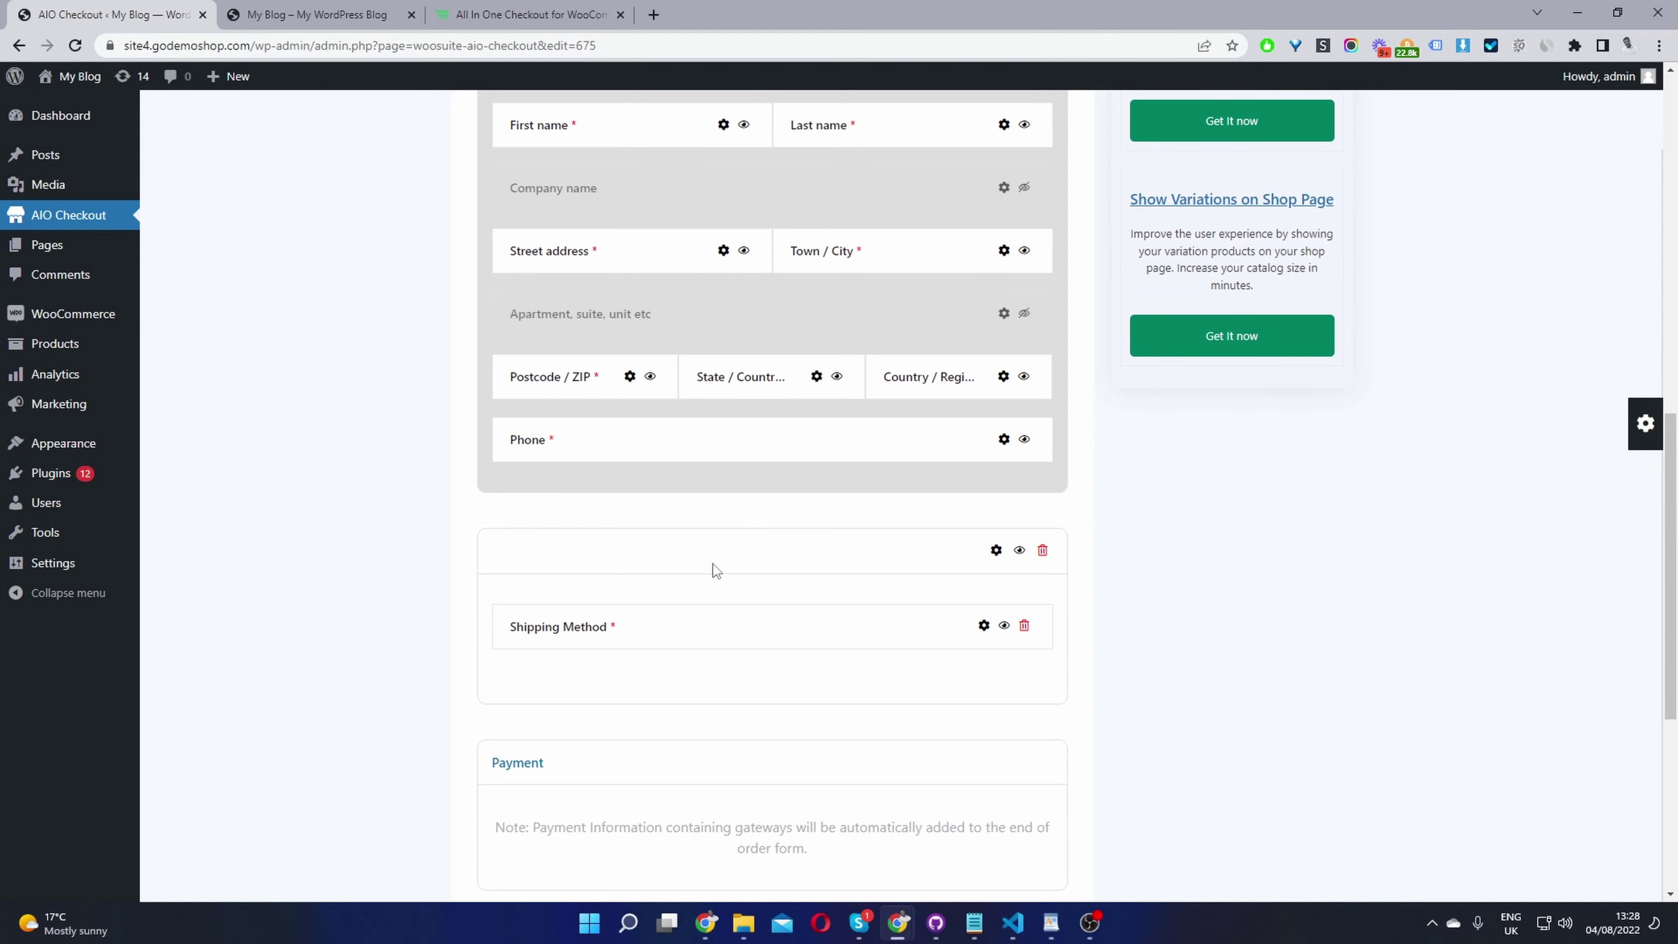
pyautogui.scroll(14, 716, 559)
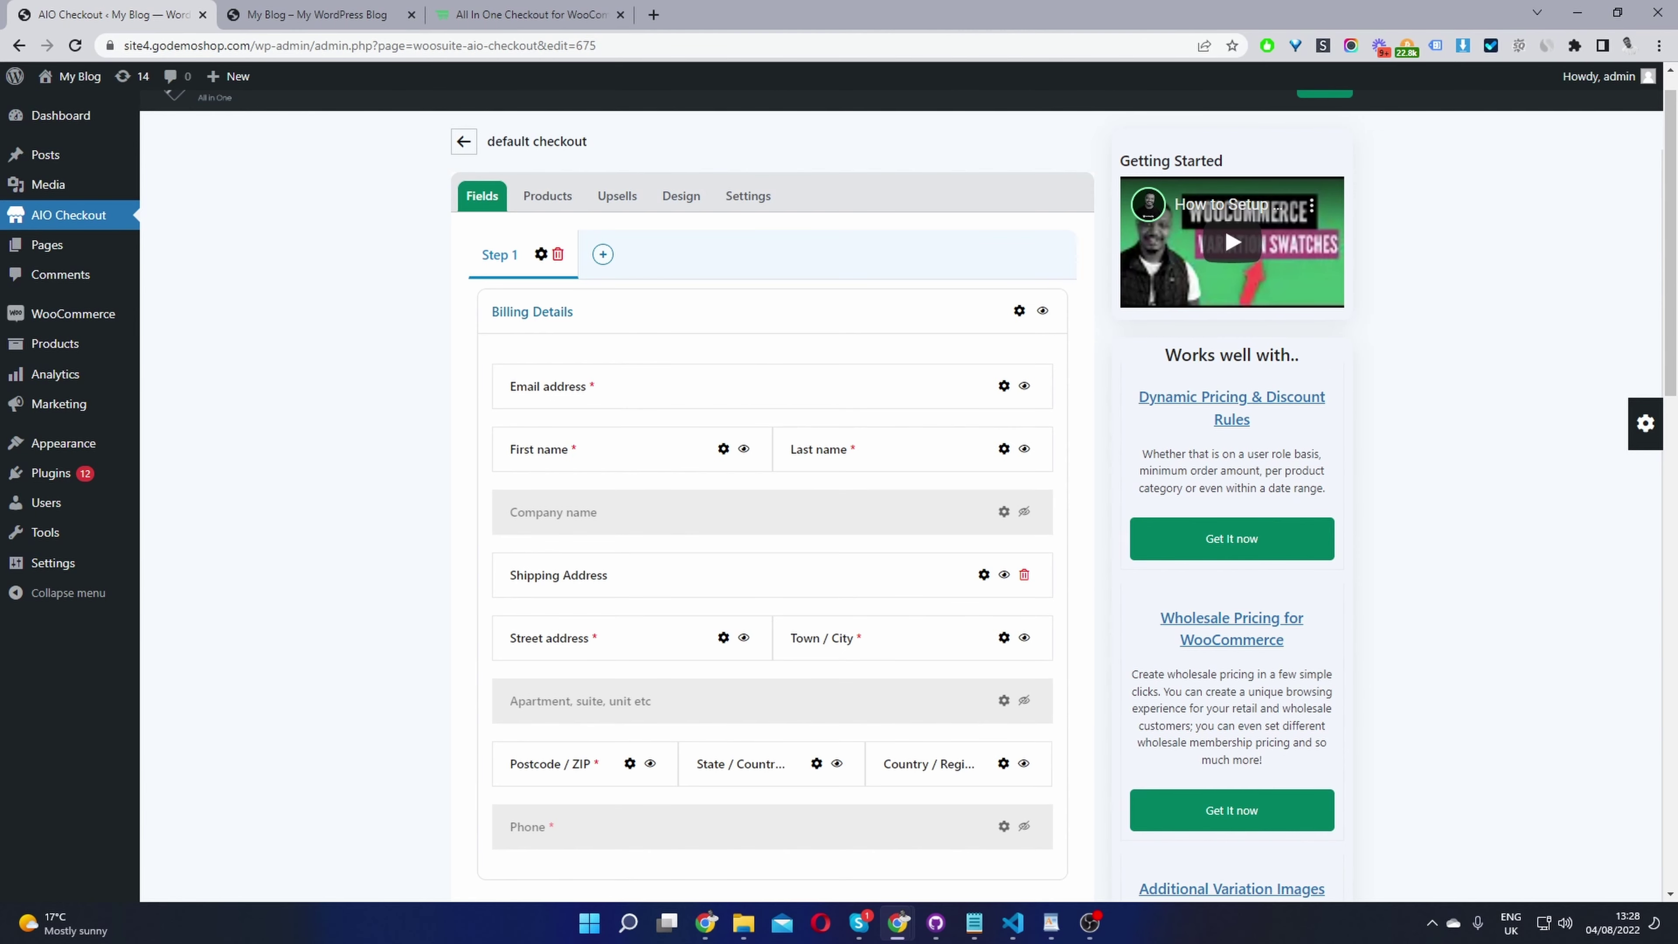
# Step: Add a Text field and a Phone field to Billing Details, placing Phone directly below Company name
pyautogui.click(1645, 423)
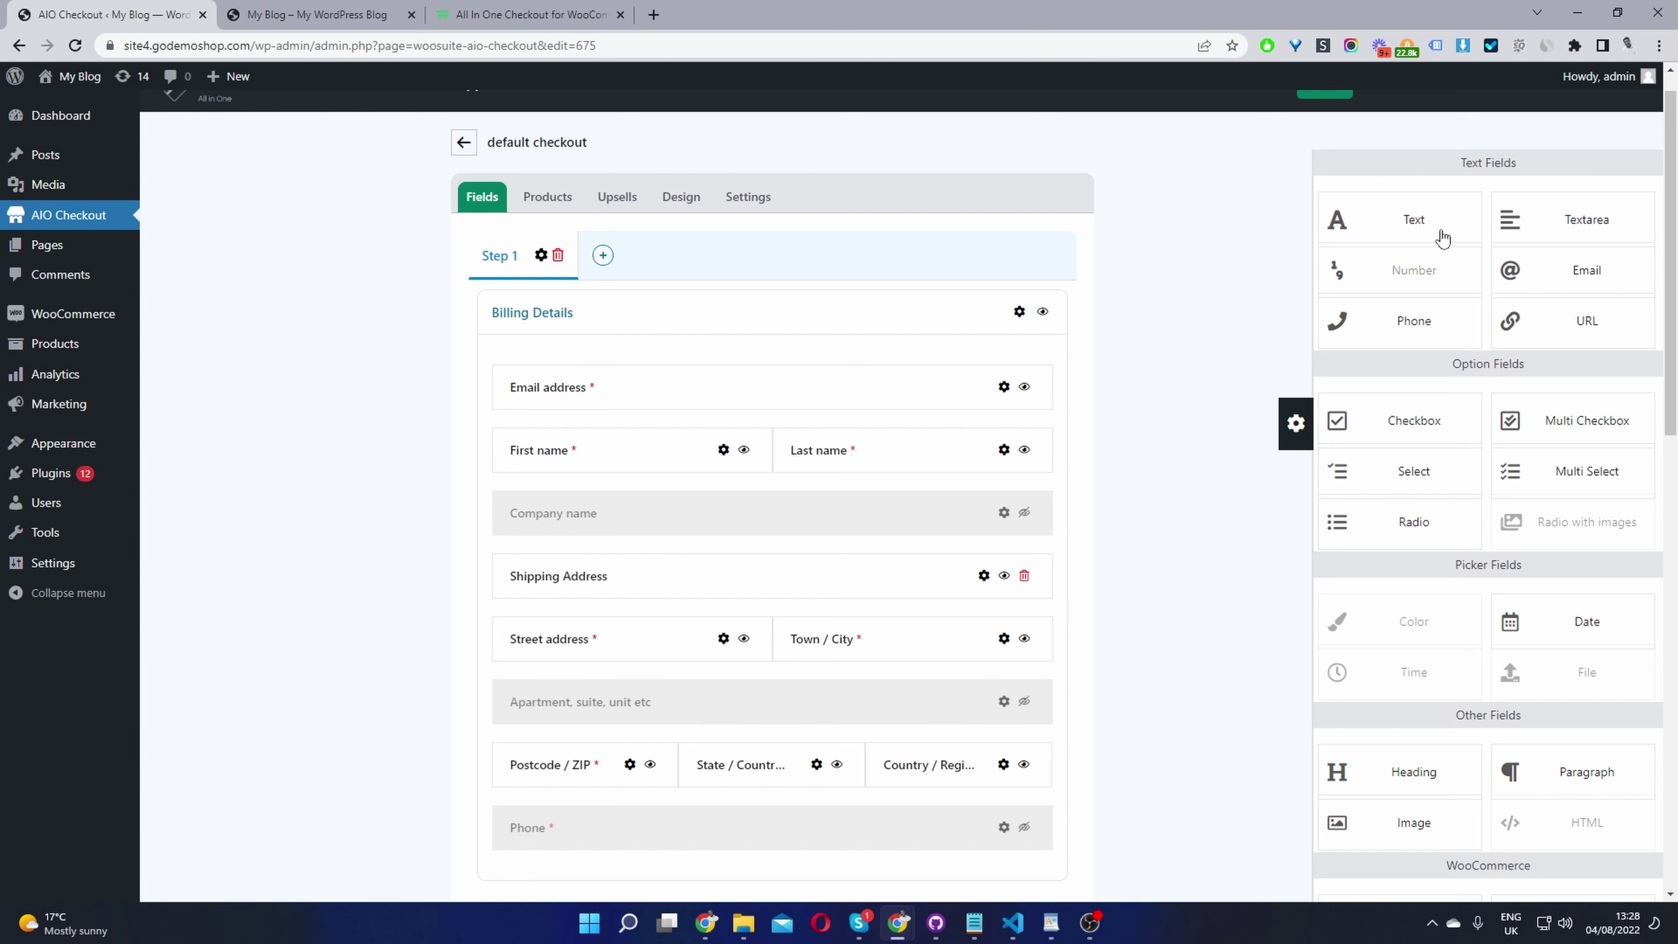
pyautogui.moveTo(1438, 227); pyautogui.dragTo(782, 377)
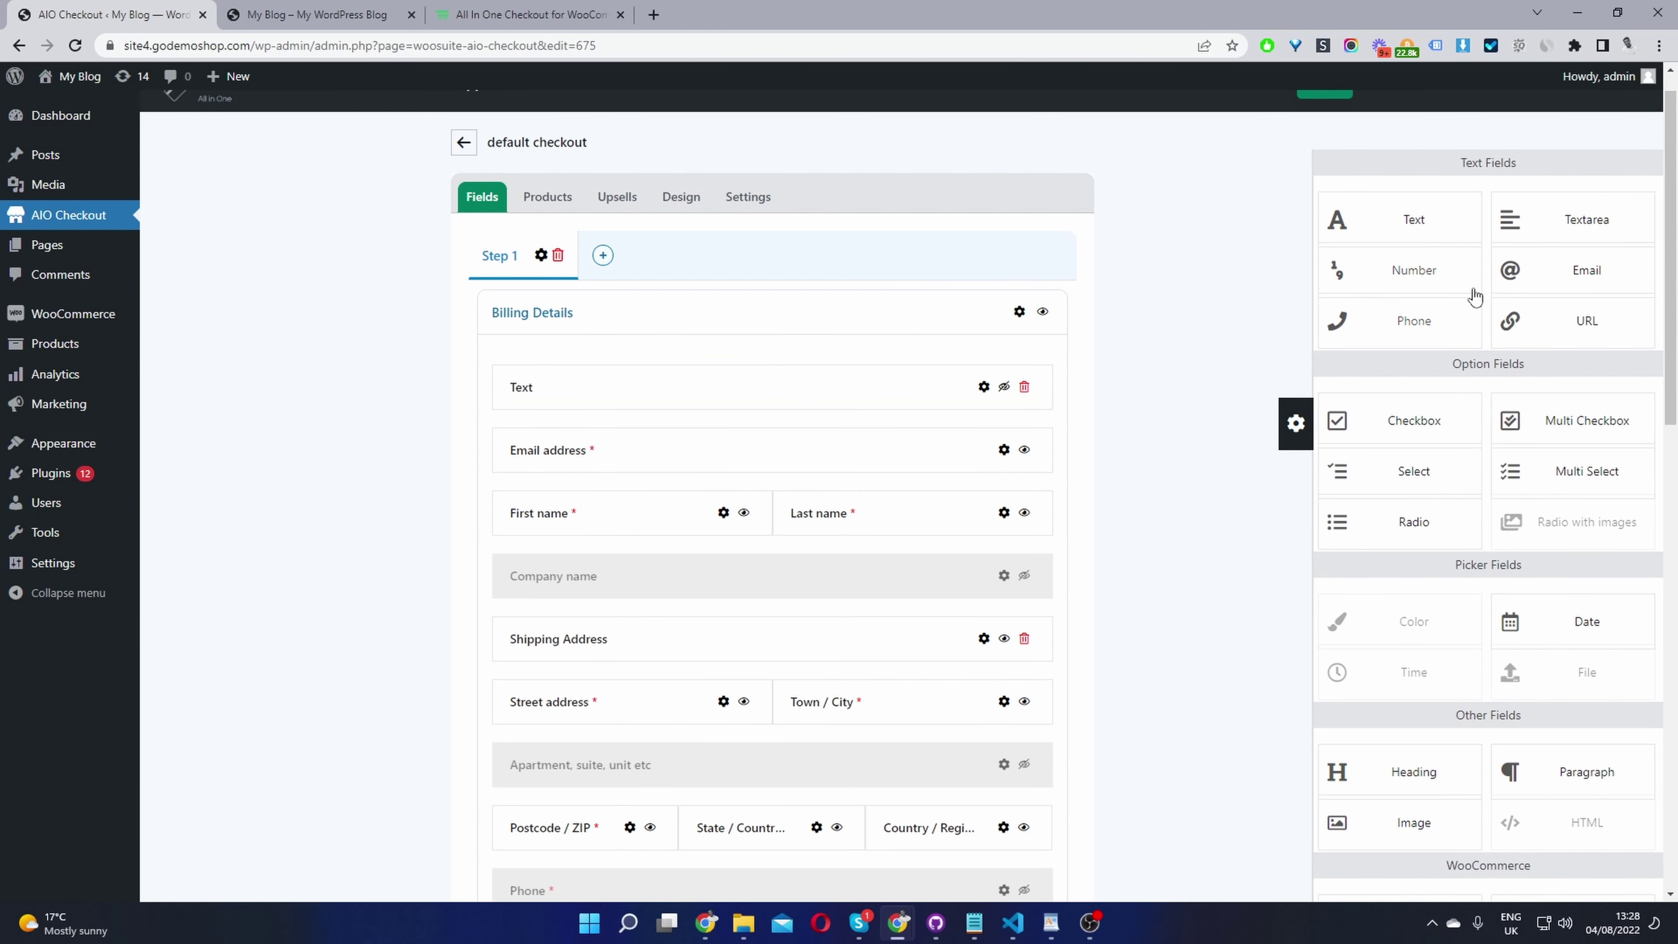
pyautogui.moveTo(1401, 327); pyautogui.dragTo(705, 447)
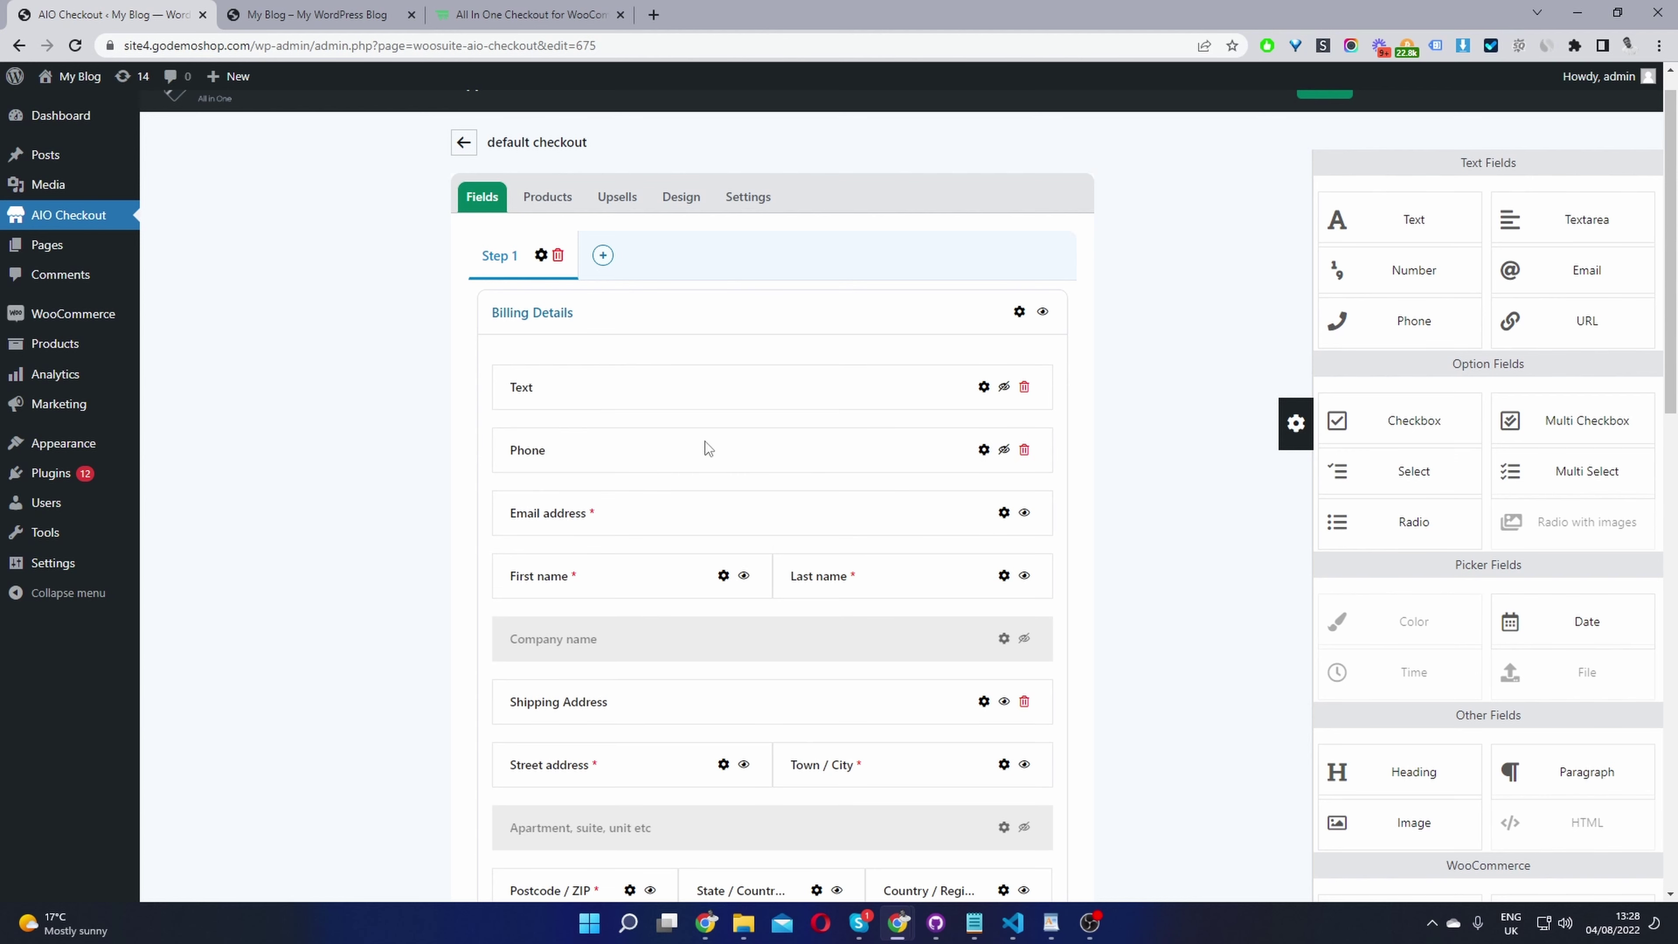
pyautogui.scroll(-3, 910, 500)
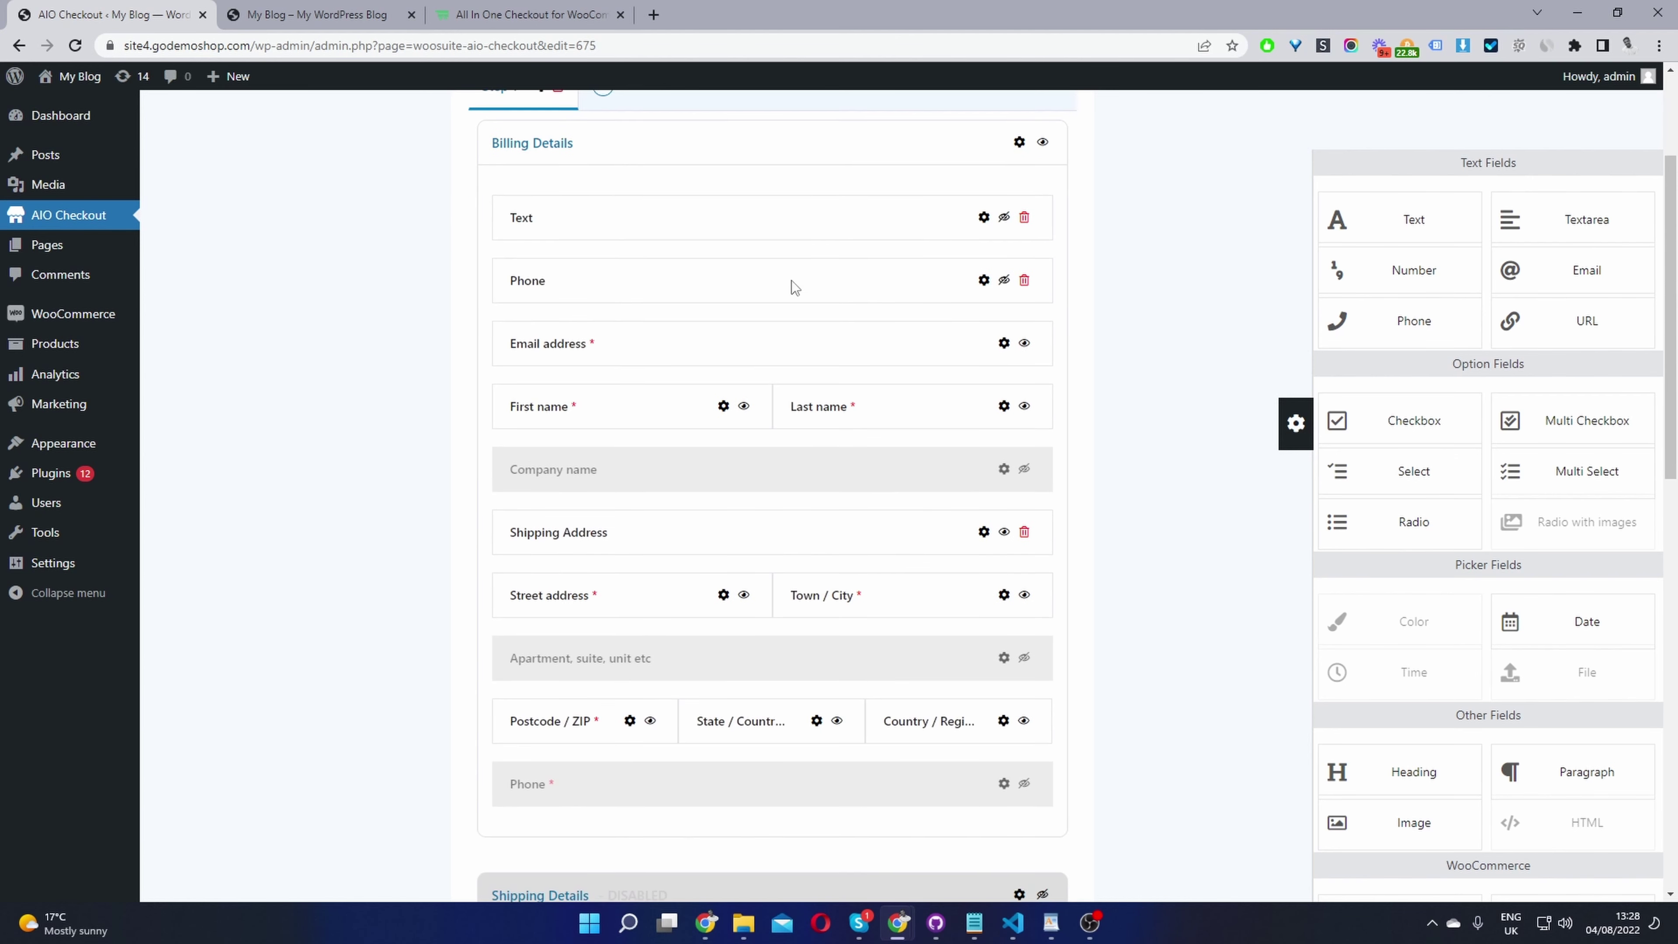
pyautogui.moveTo(792, 281); pyautogui.dragTo(775, 462)
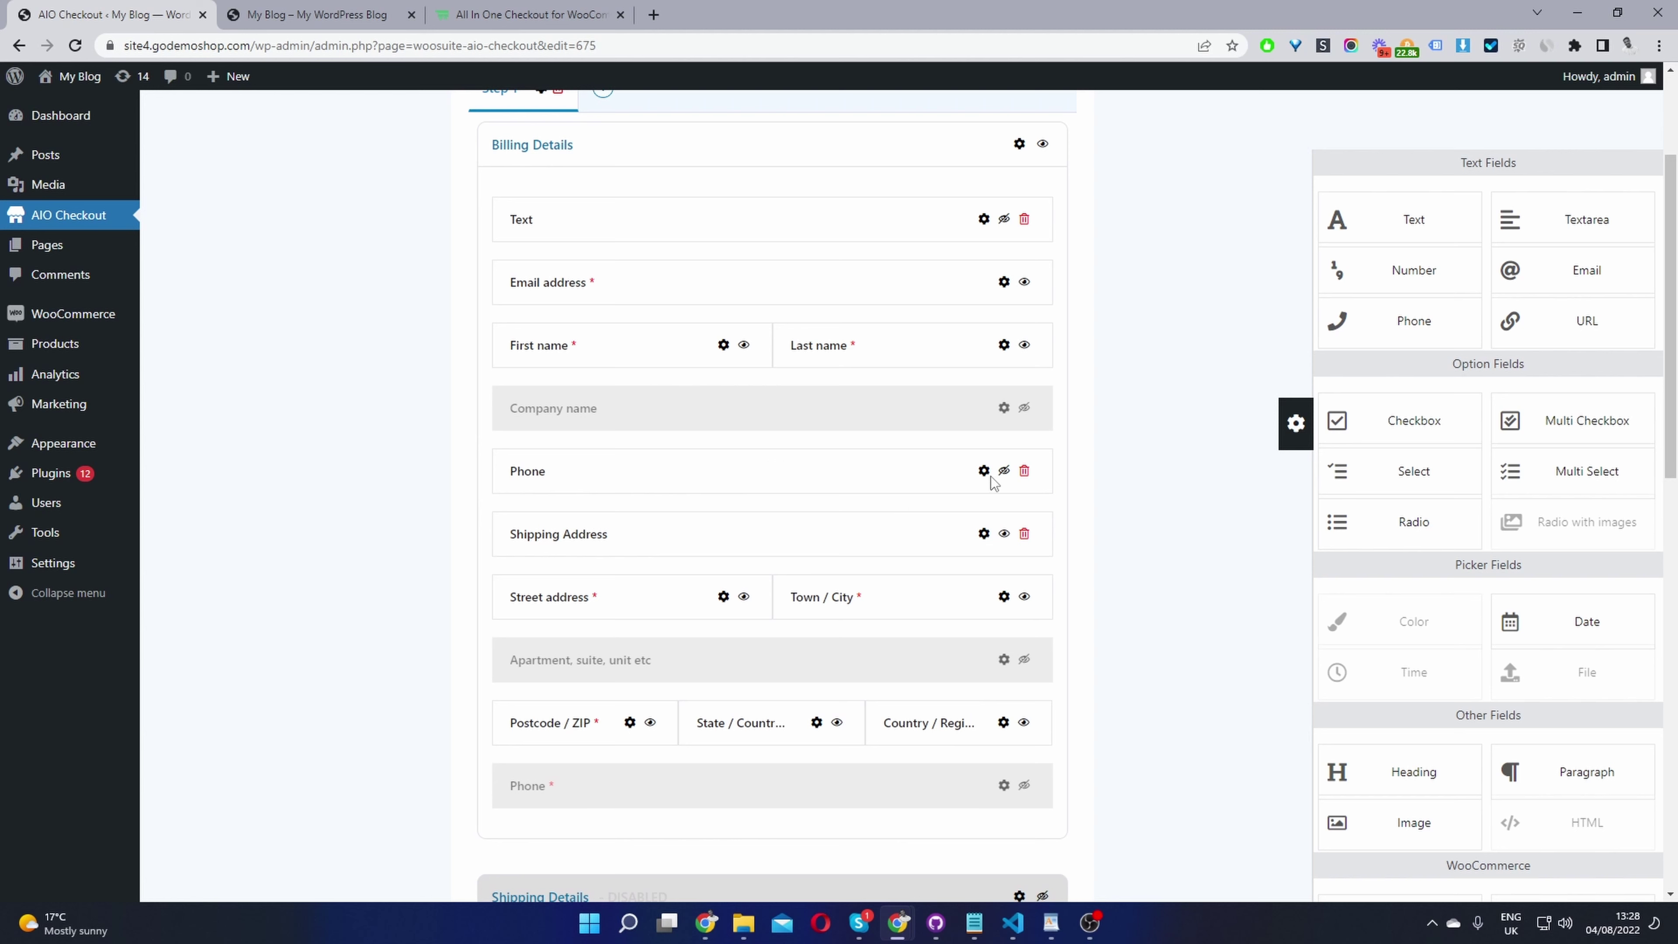
# Step: Try a Checkbox field above the new Phone field, replacing it with a Multi Checkbox field above Company name
pyautogui.moveTo(1420, 426); pyautogui.dragTo(712, 478)
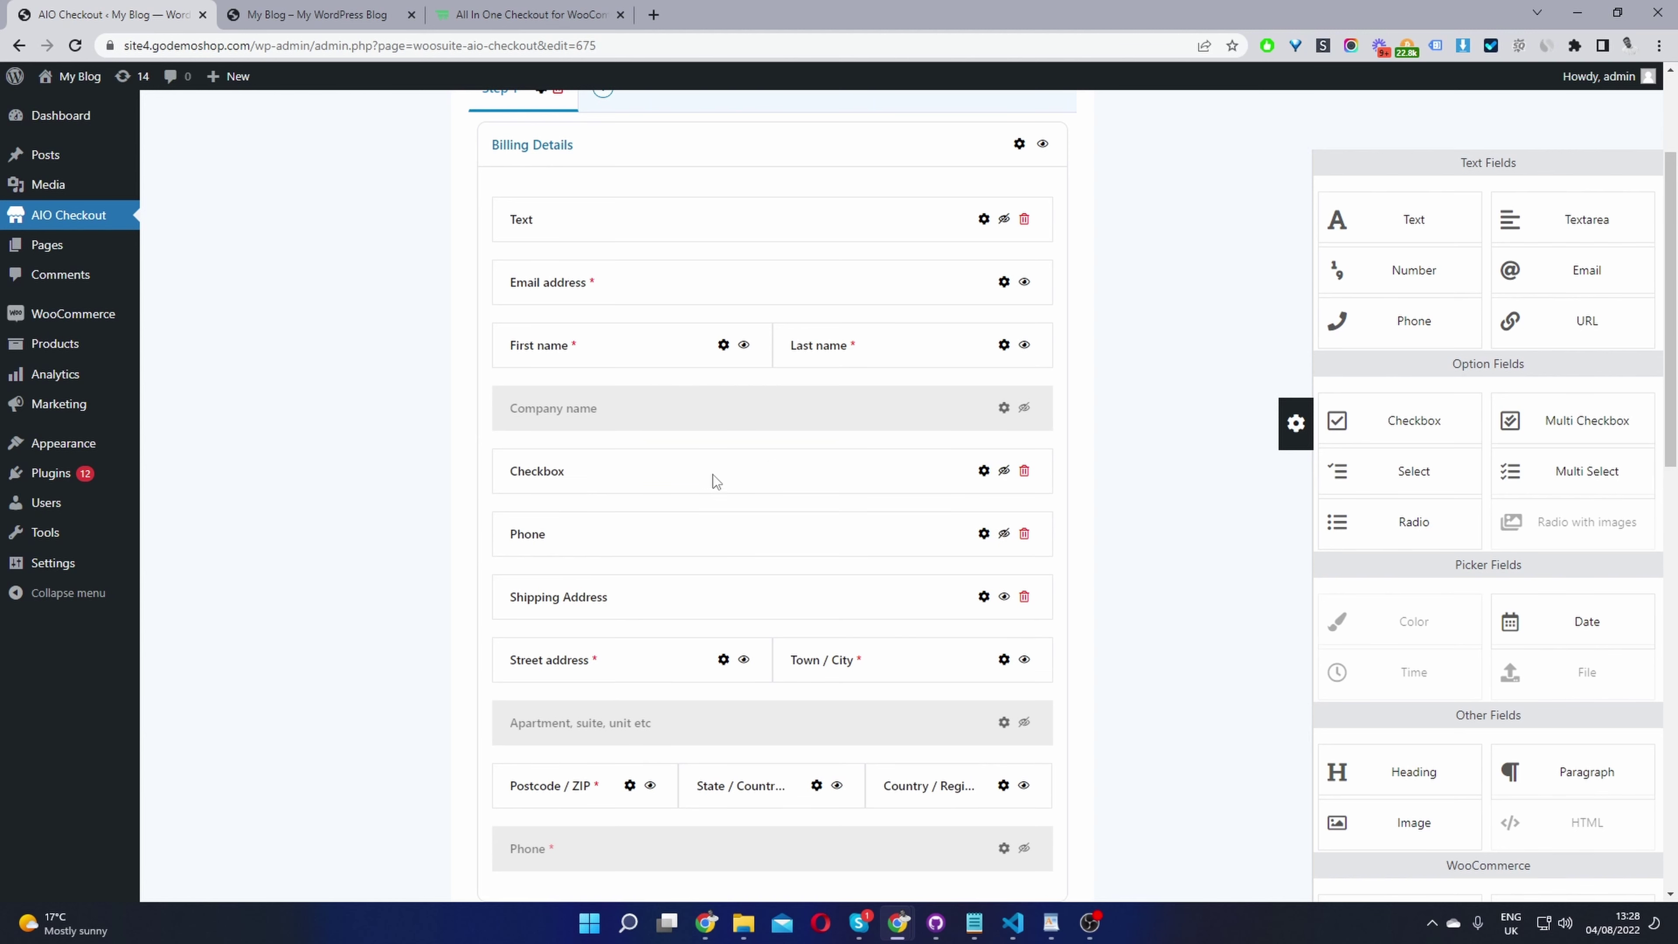
pyautogui.click(1024, 470)
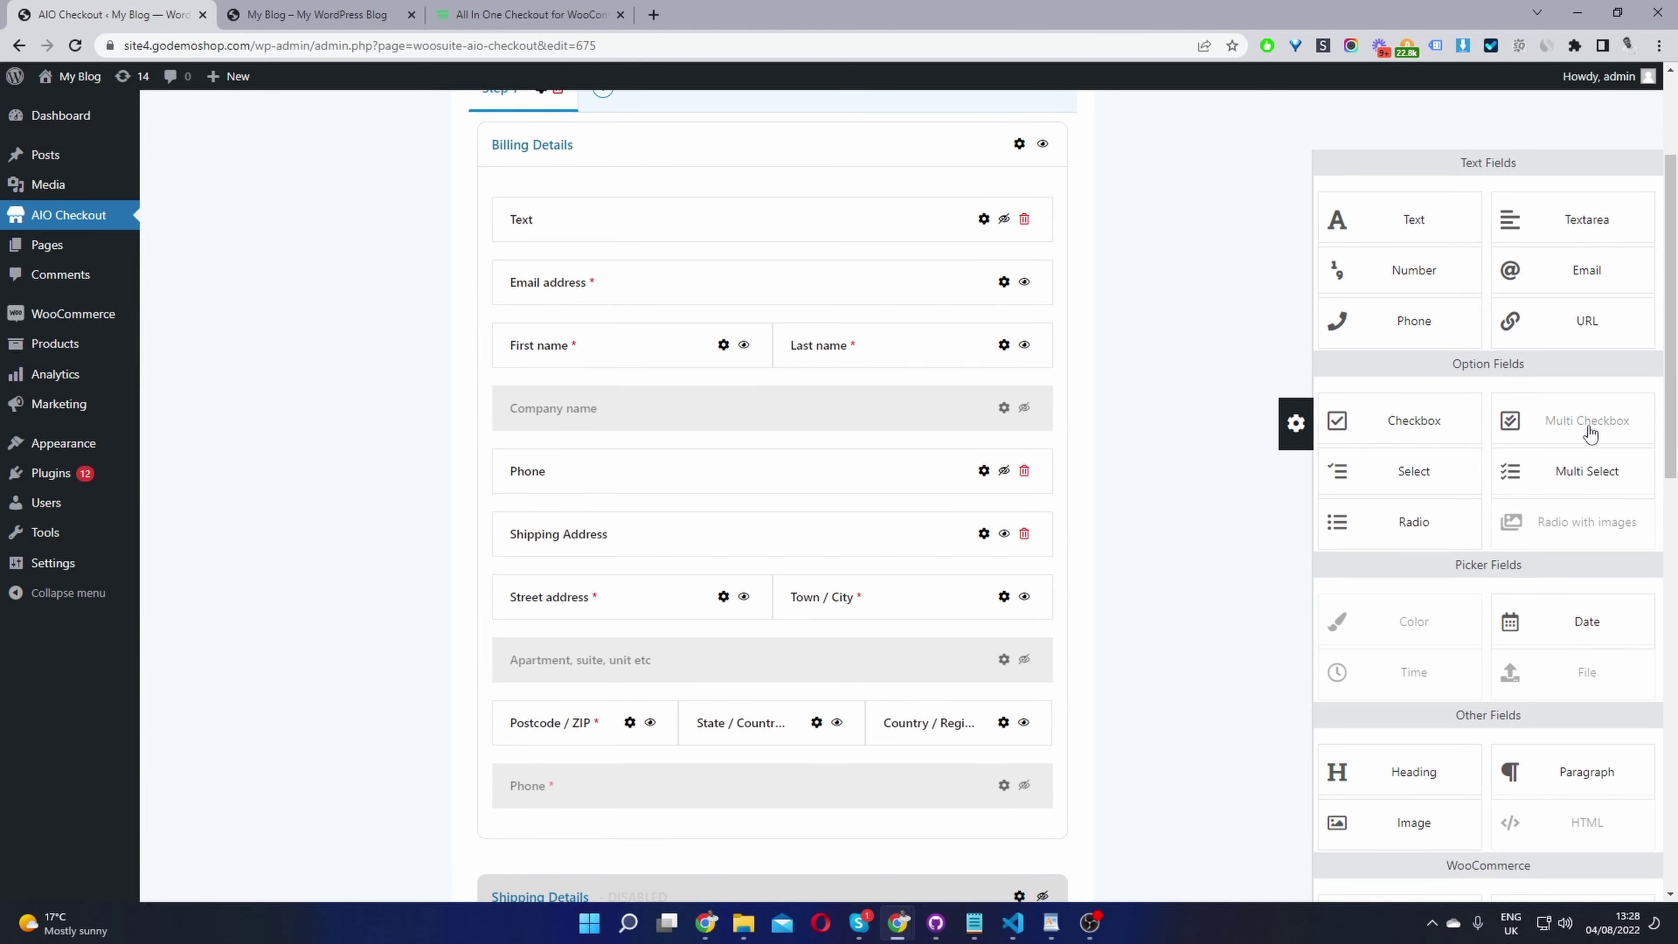
pyautogui.moveTo(1587, 440); pyautogui.dragTo(818, 400)
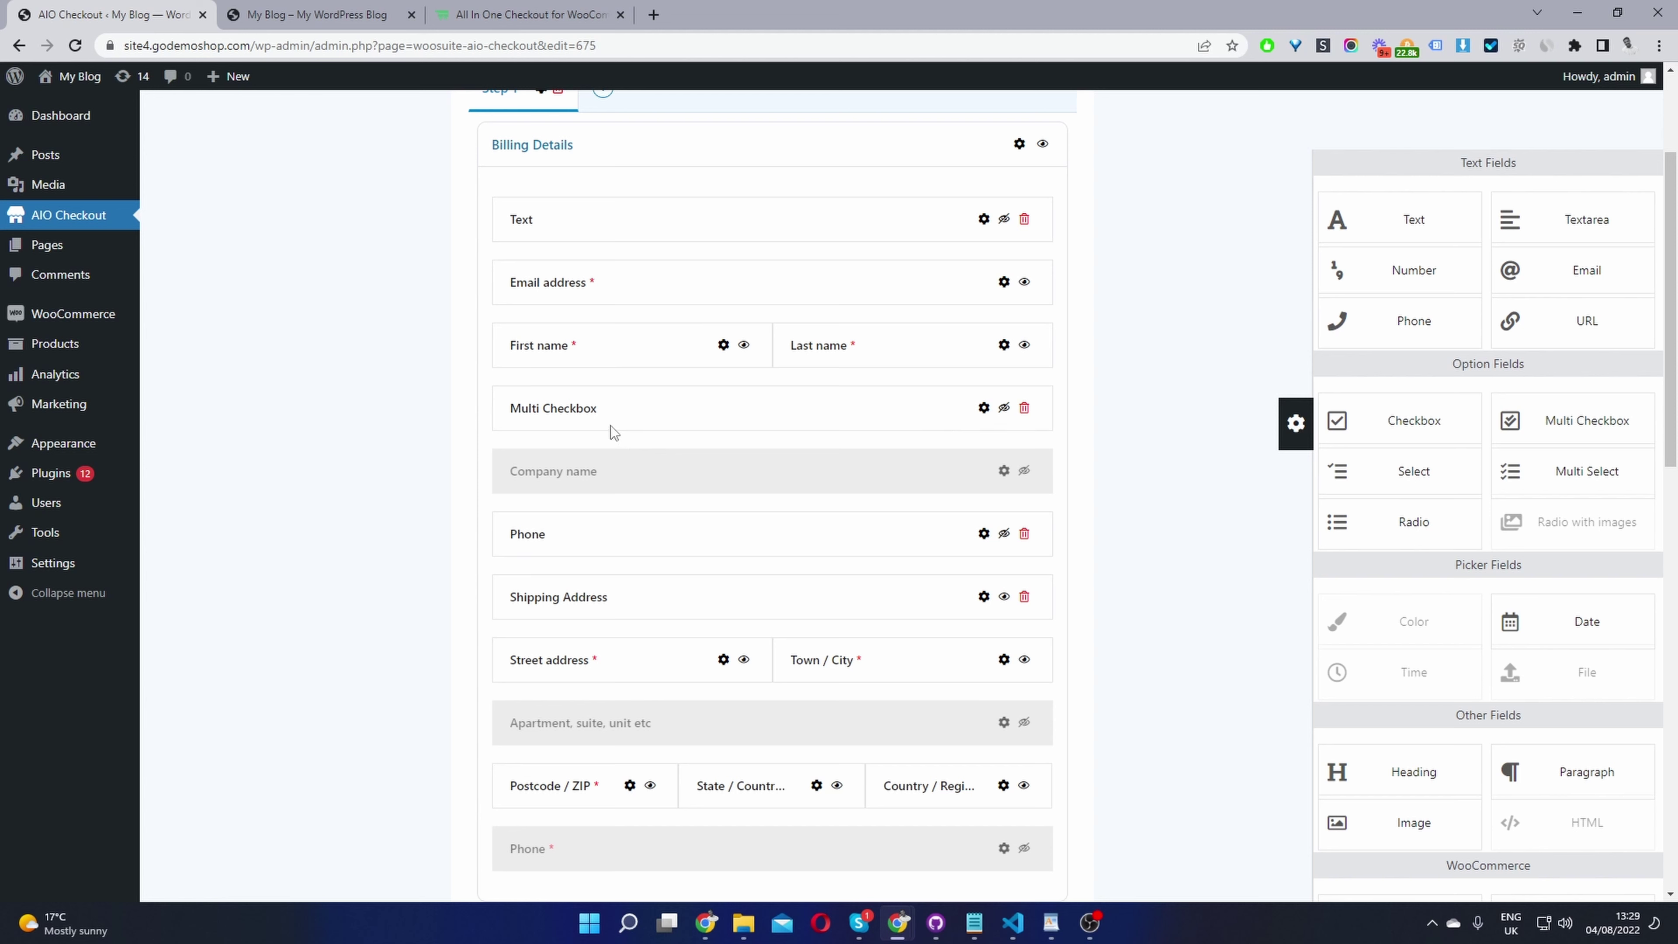
# Step: Add extra blank option rows to the Multi Checkbox field
pyautogui.click(984, 407)
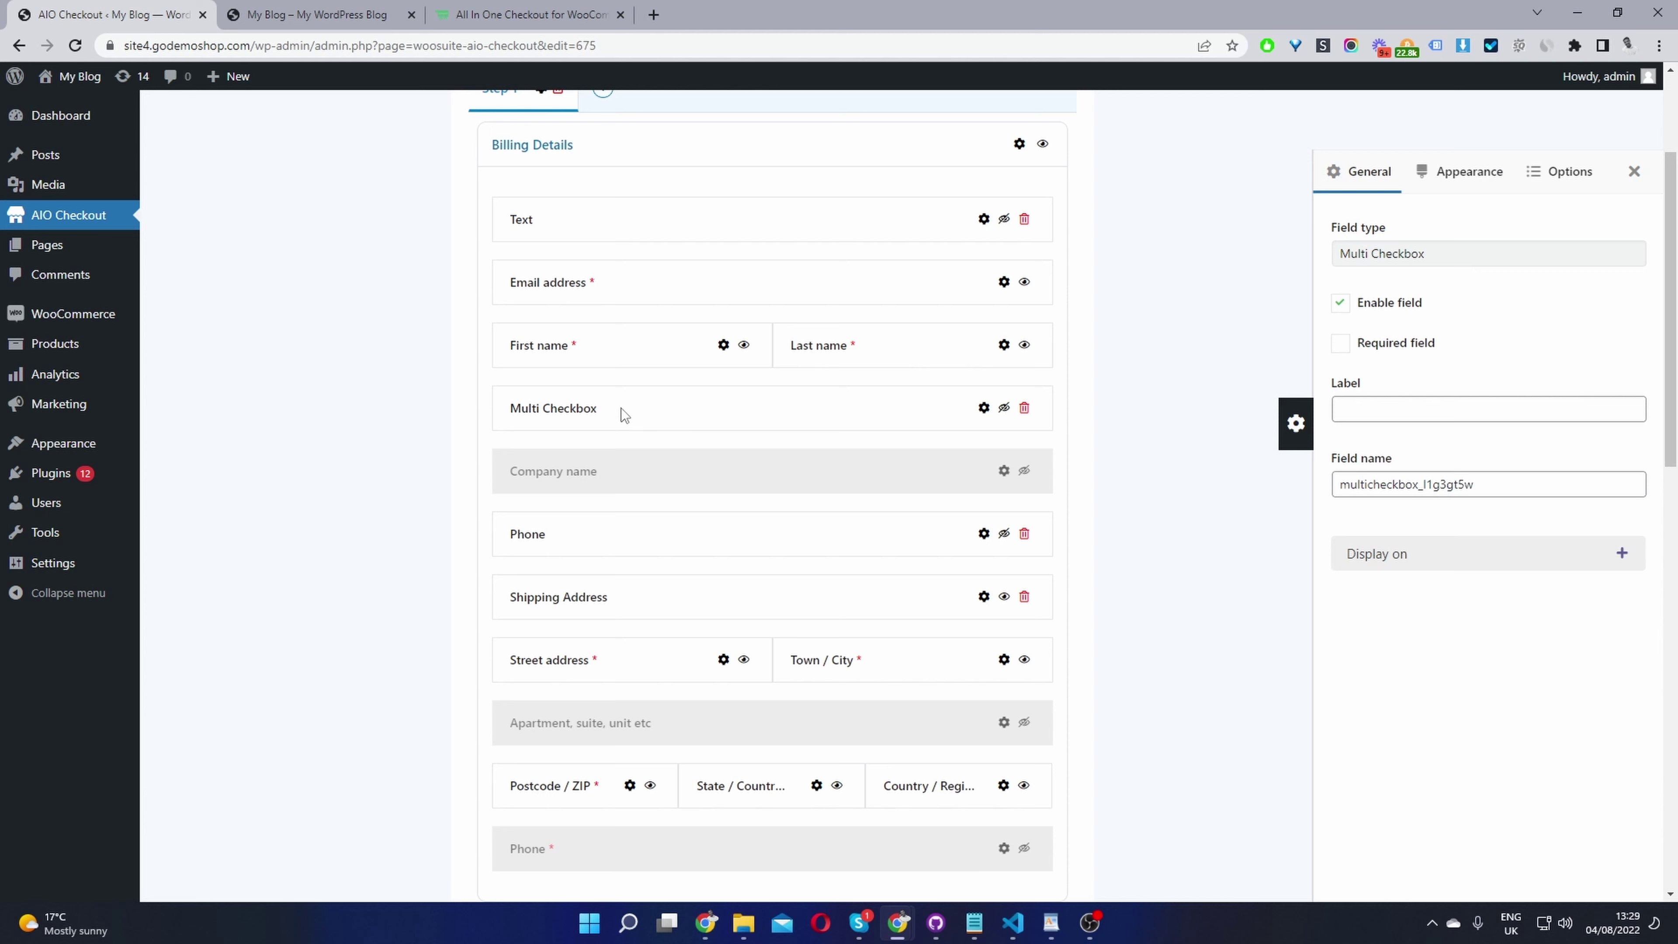
pyautogui.click(1560, 175)
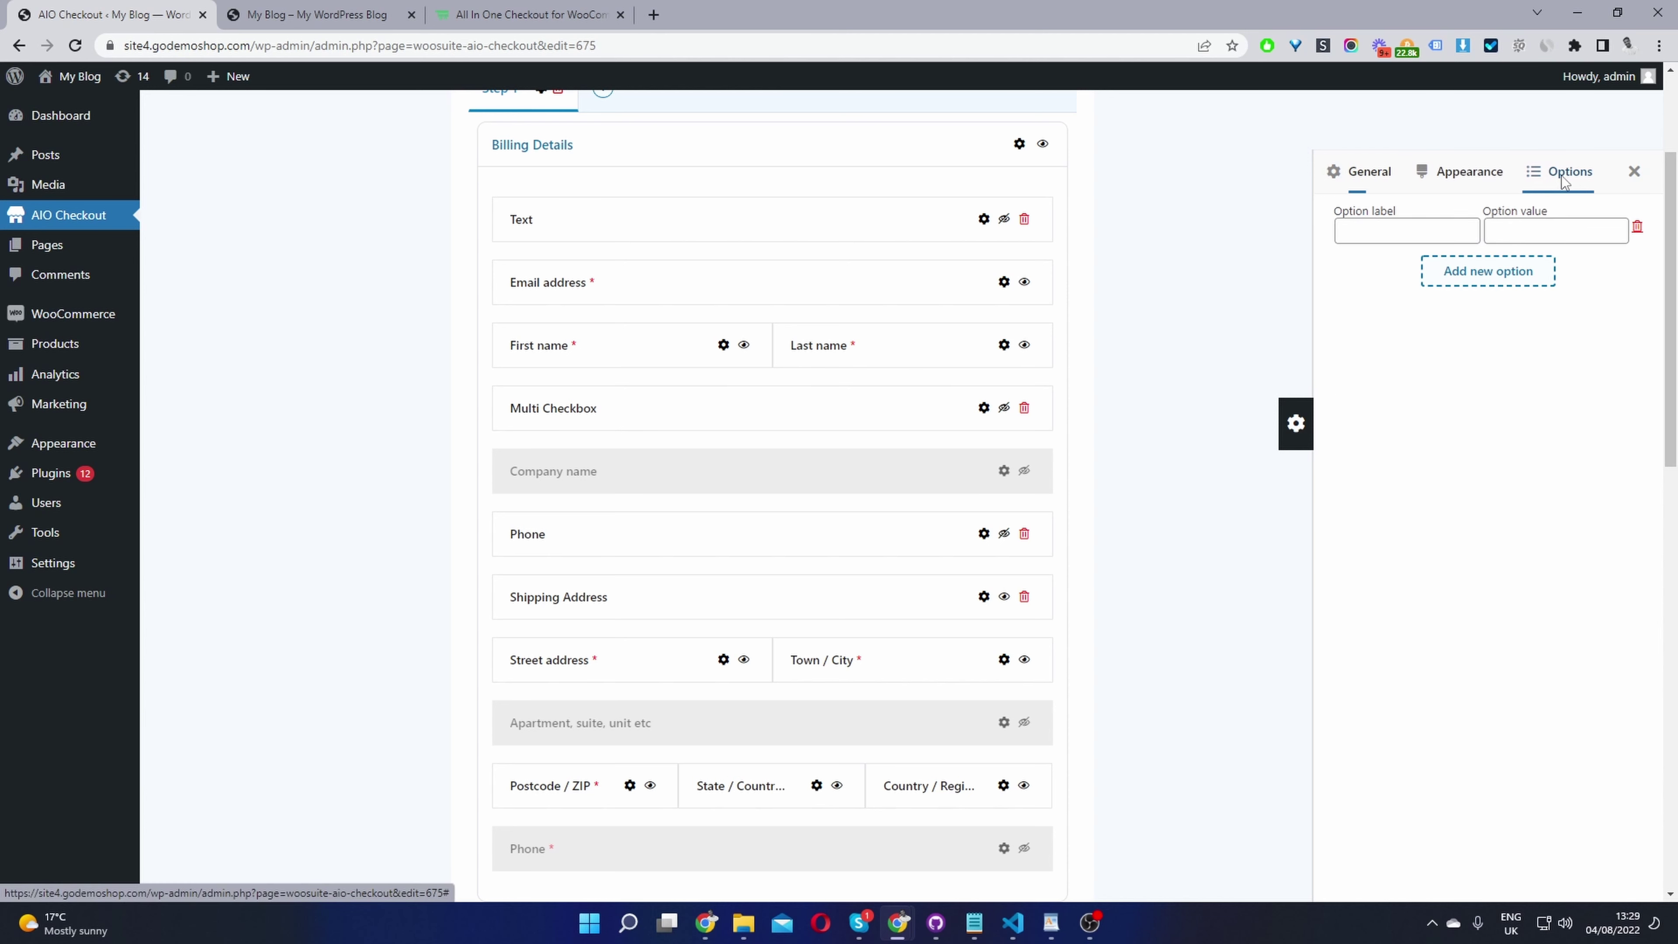
pyautogui.click(1489, 271)
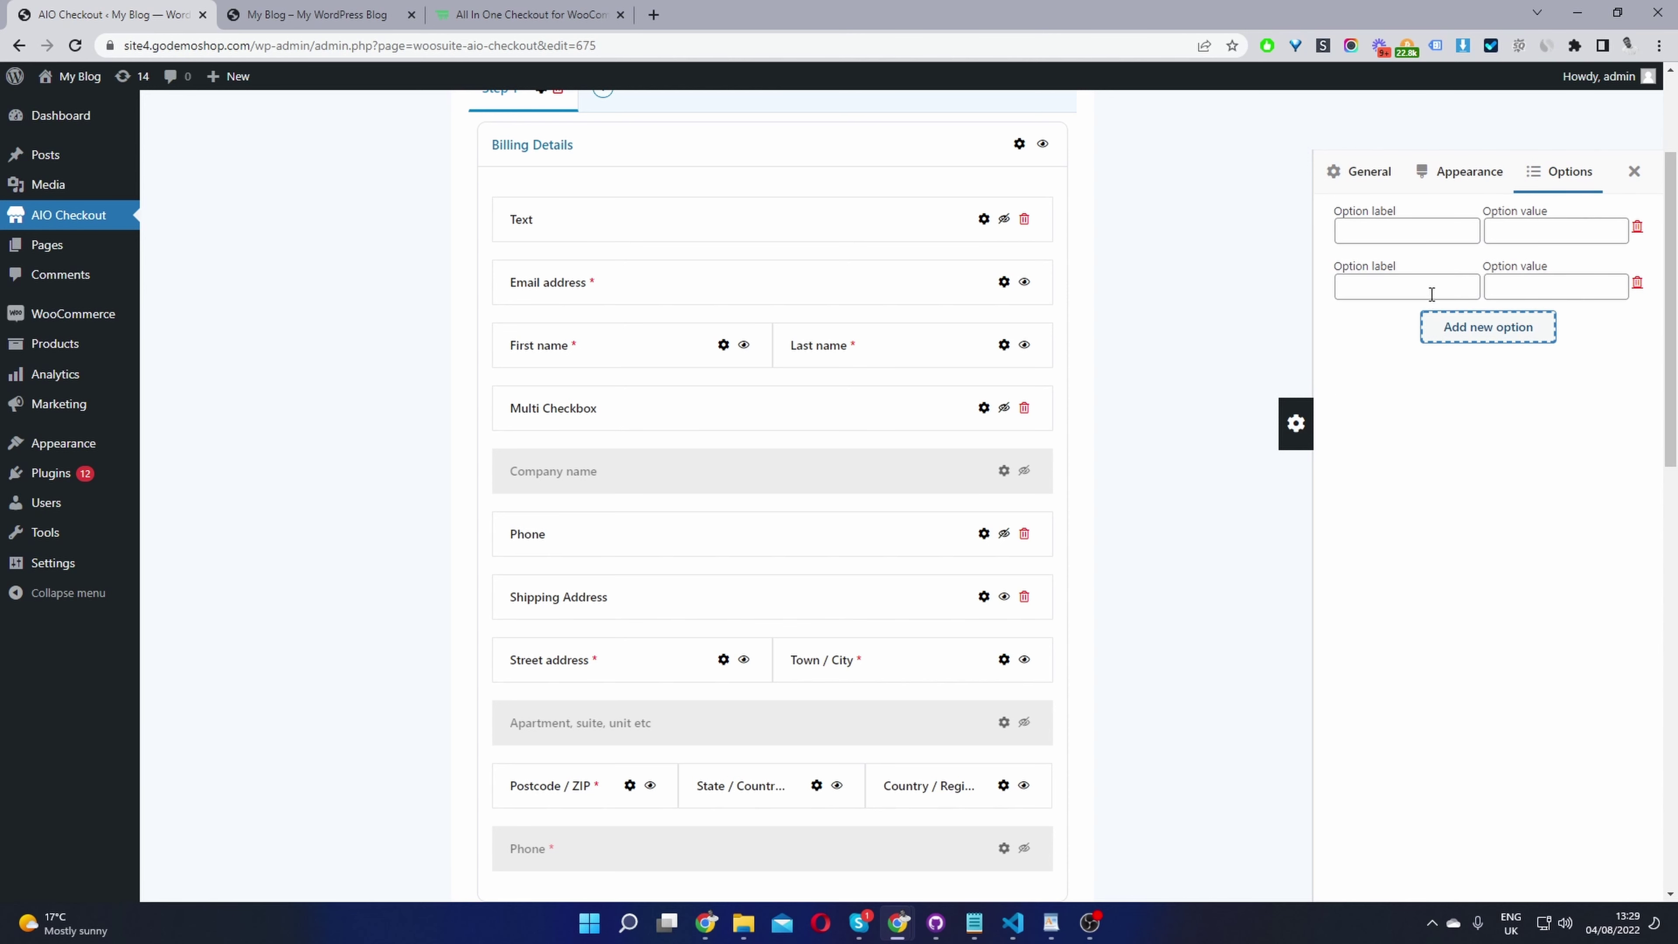
pyautogui.click(1479, 341)
# Step: Try the Half width size on the Multi Checkbox field and set it back to Full width
pyautogui.click(1451, 180)
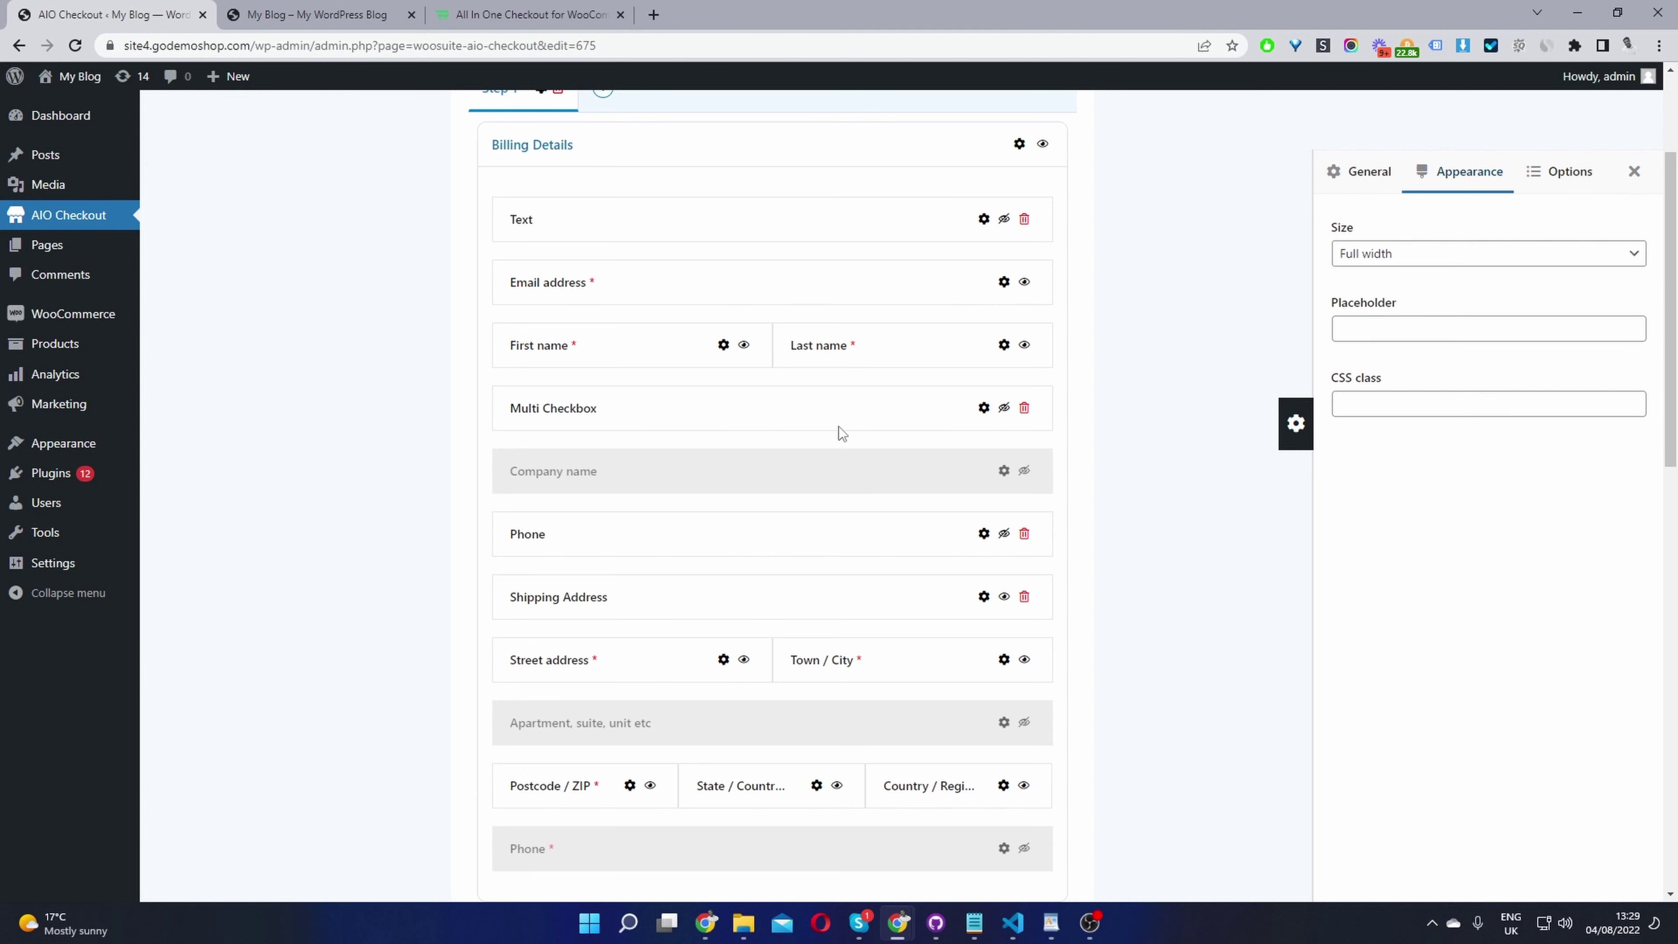
pyautogui.click(1384, 399)
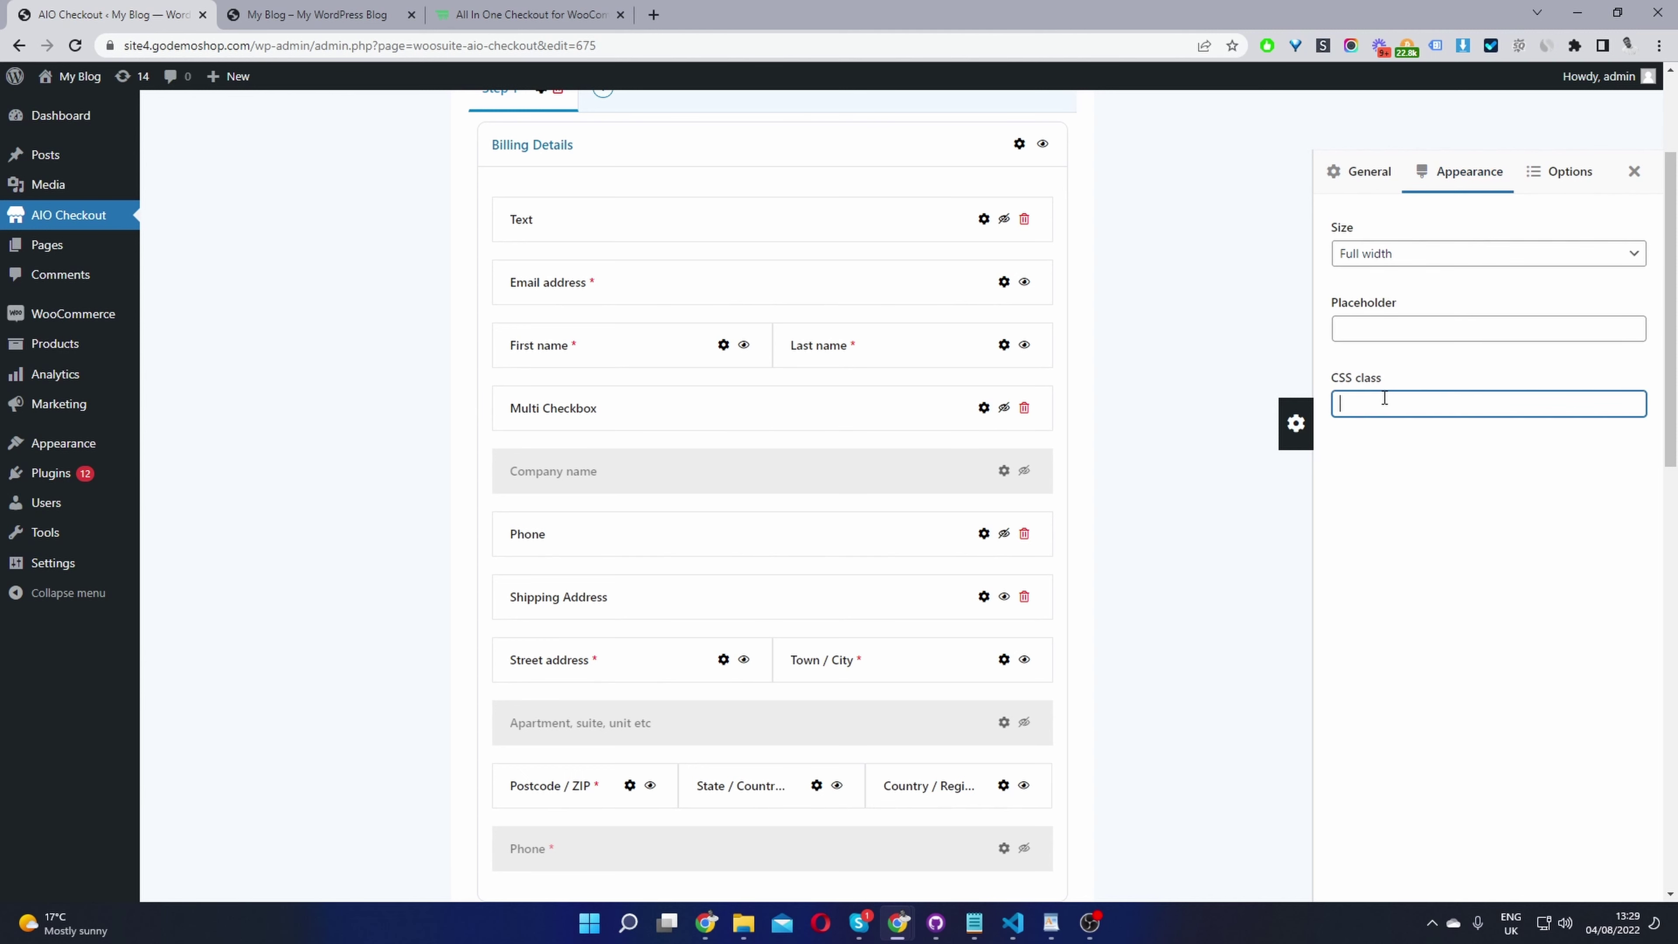
pyautogui.click(1416, 256)
pyautogui.click(1395, 290)
pyautogui.click(1417, 258)
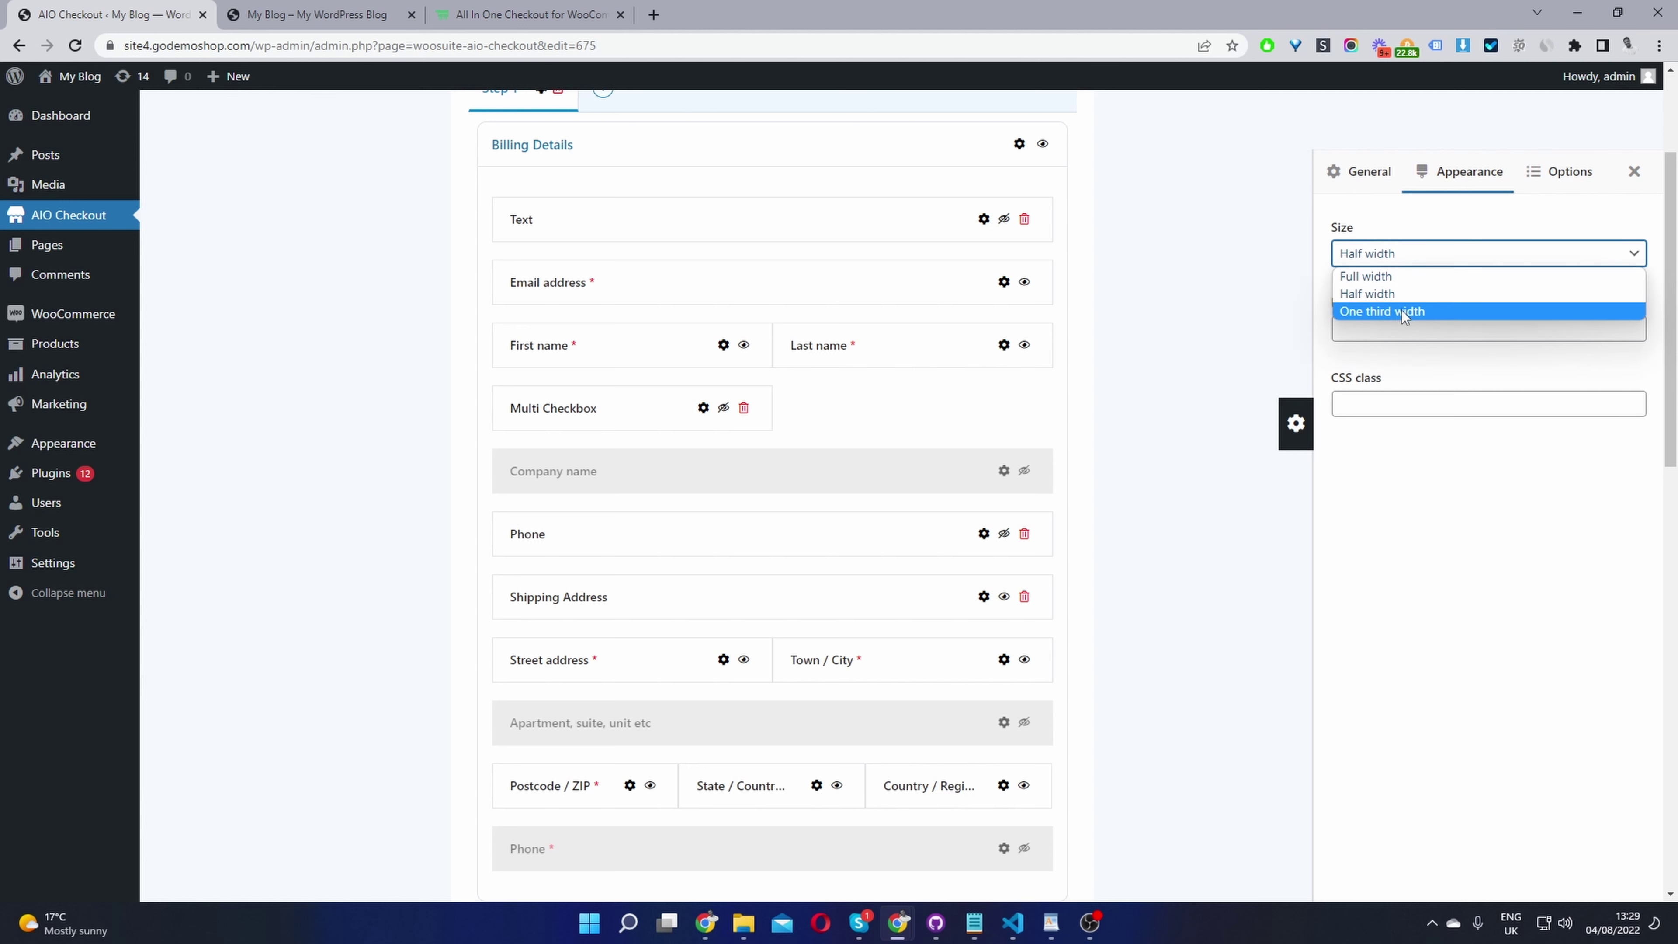
pyautogui.click(1404, 283)
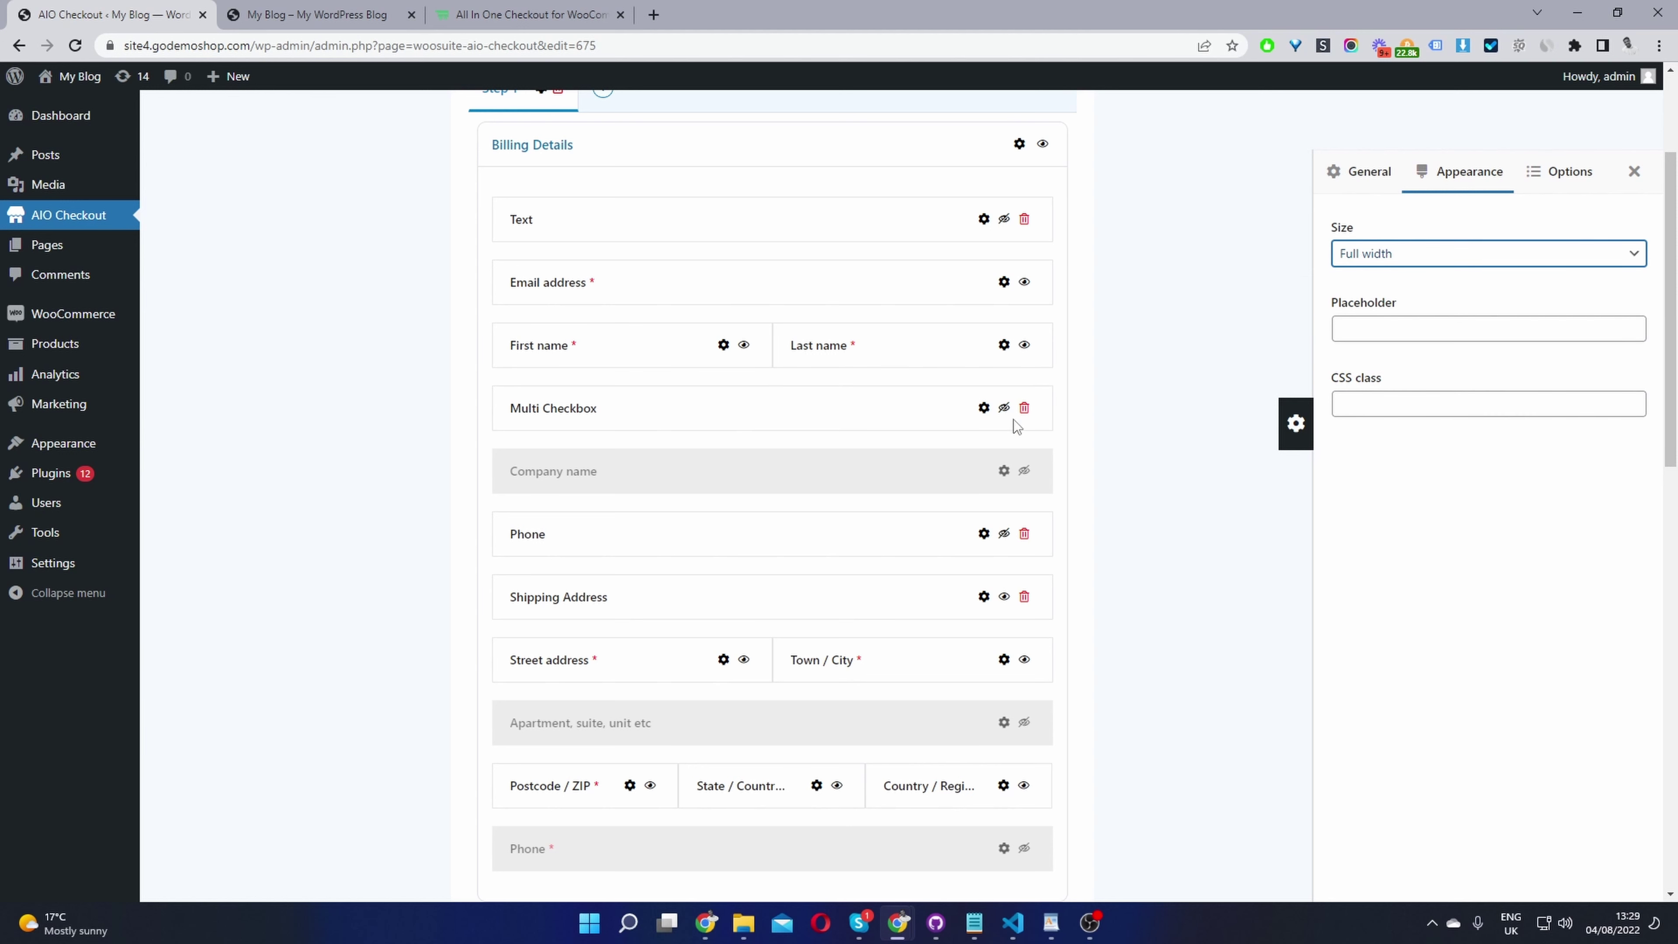
# Step: Delete the Multi Checkbox and Text fields from Billing Details
pyautogui.click(1024, 409)
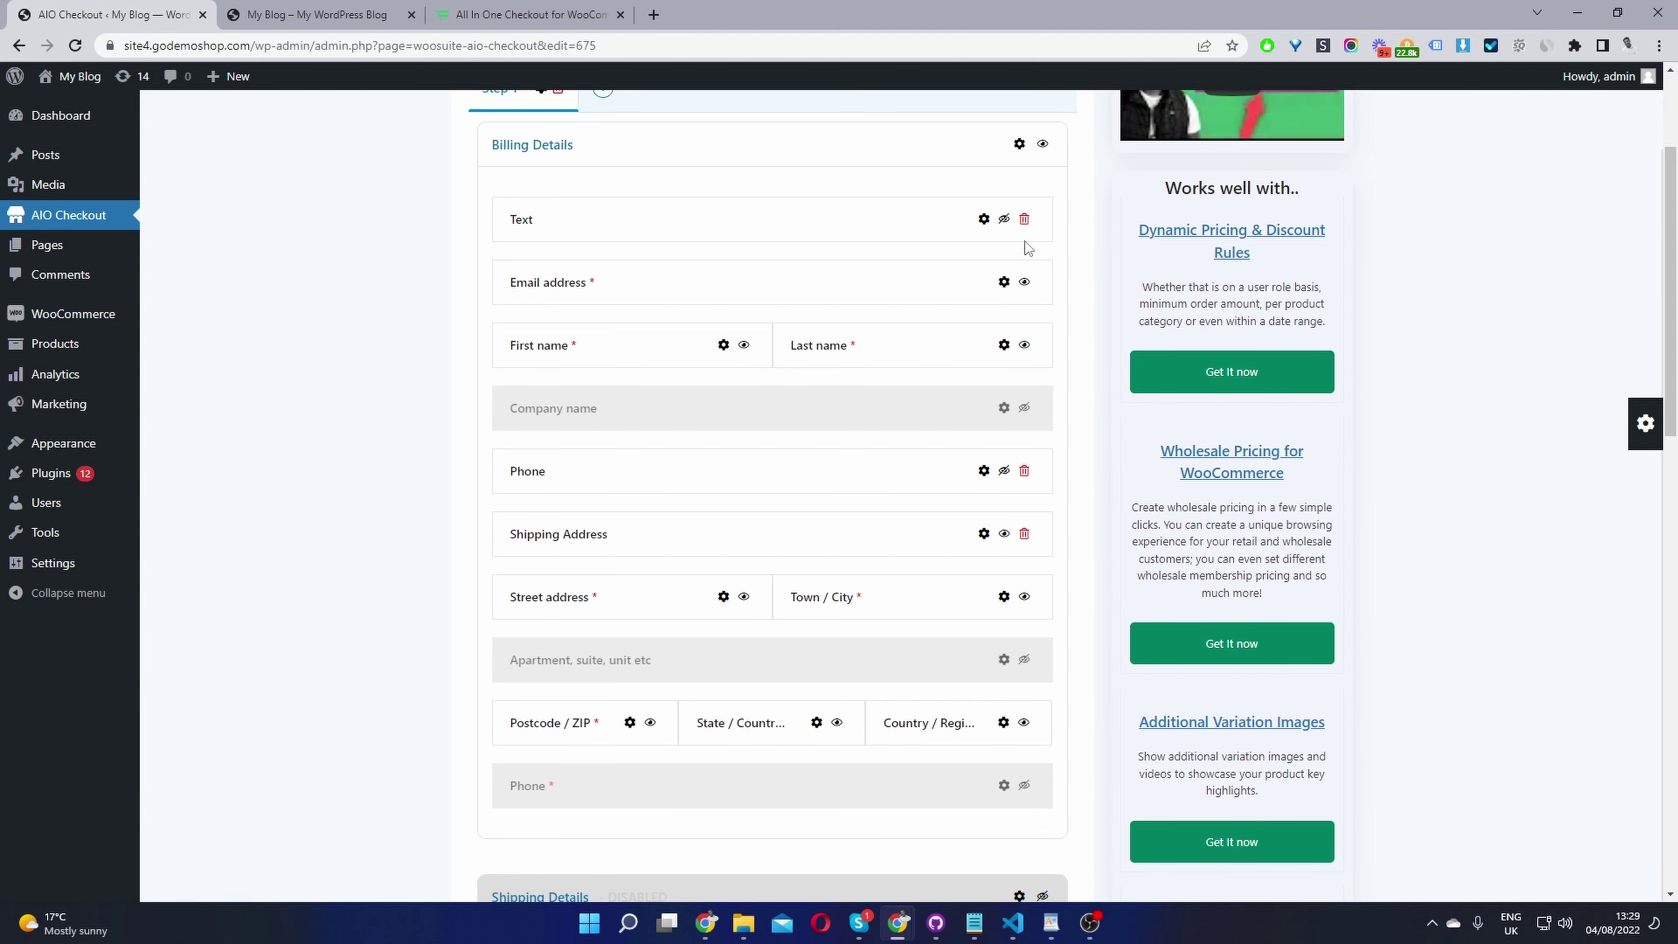
pyautogui.click(1023, 222)
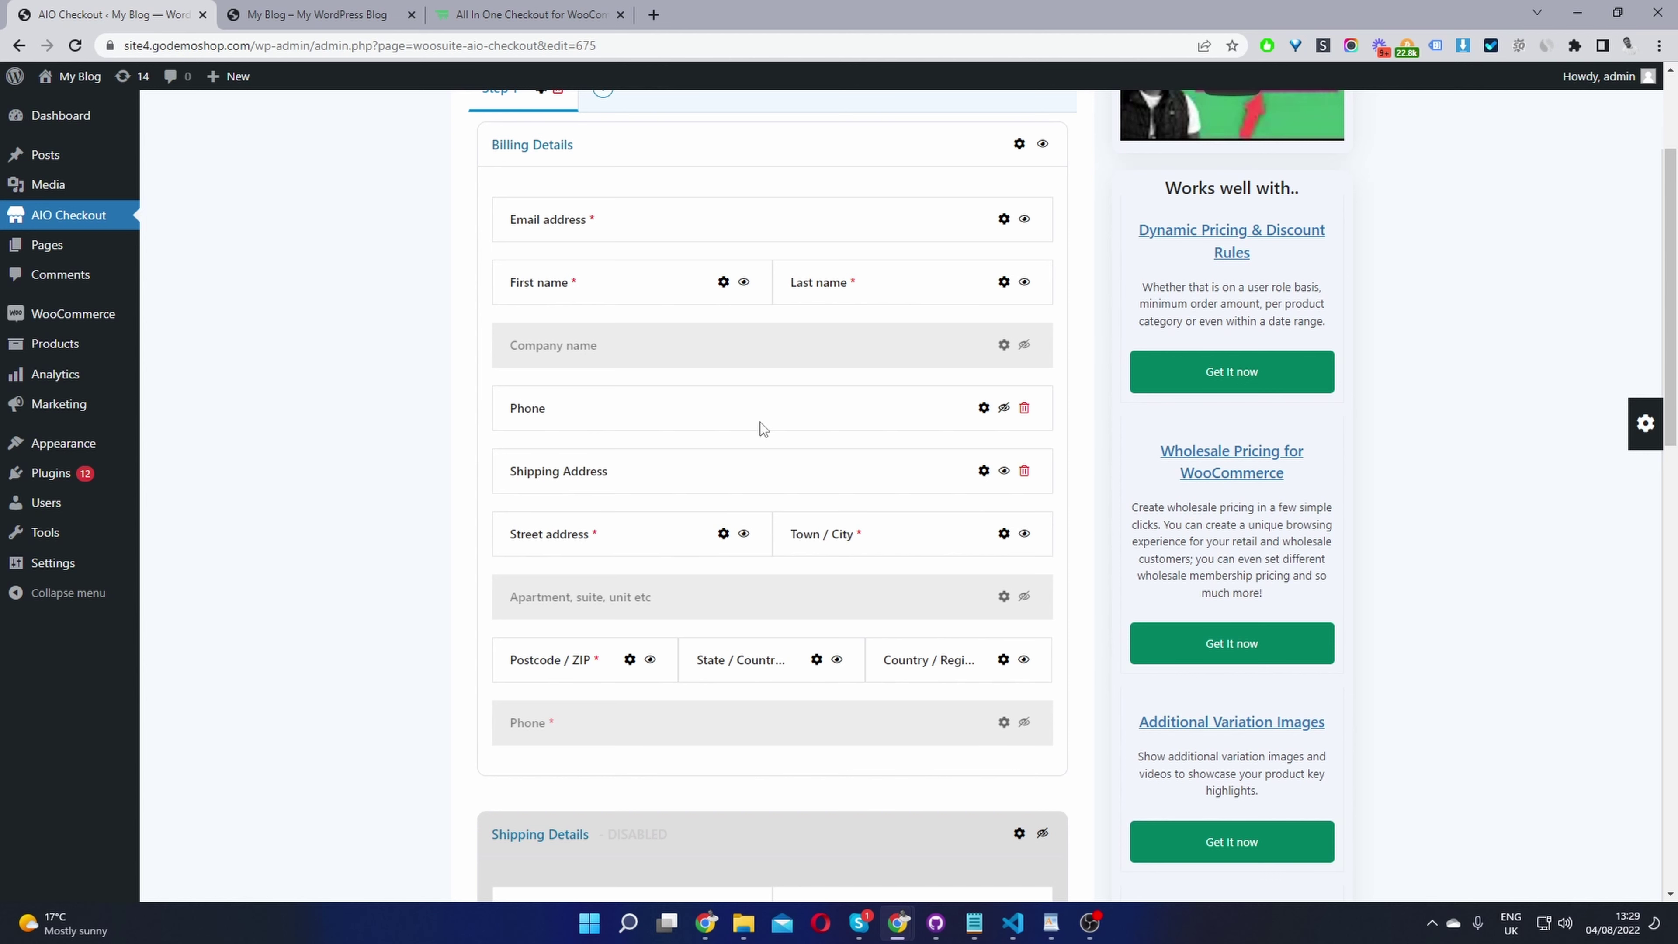
# Step: Try enabling the required Phone field and disabling the Billing Details section, reverting each one
pyautogui.scroll(-1, 977, 681)
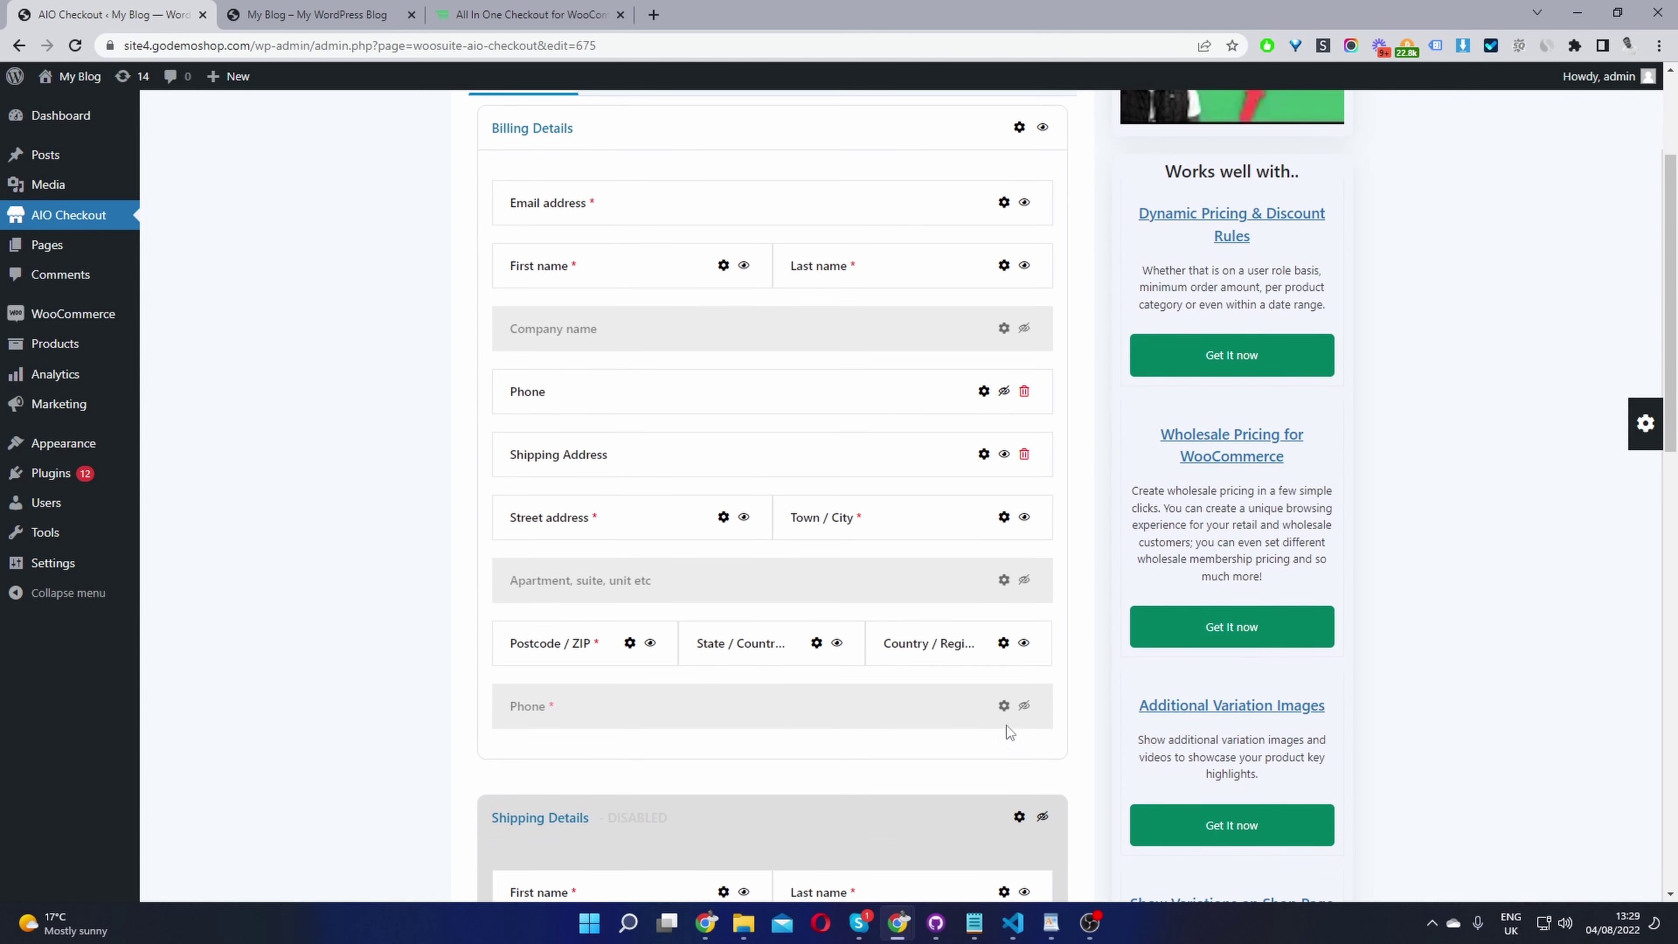
pyautogui.click(1024, 709)
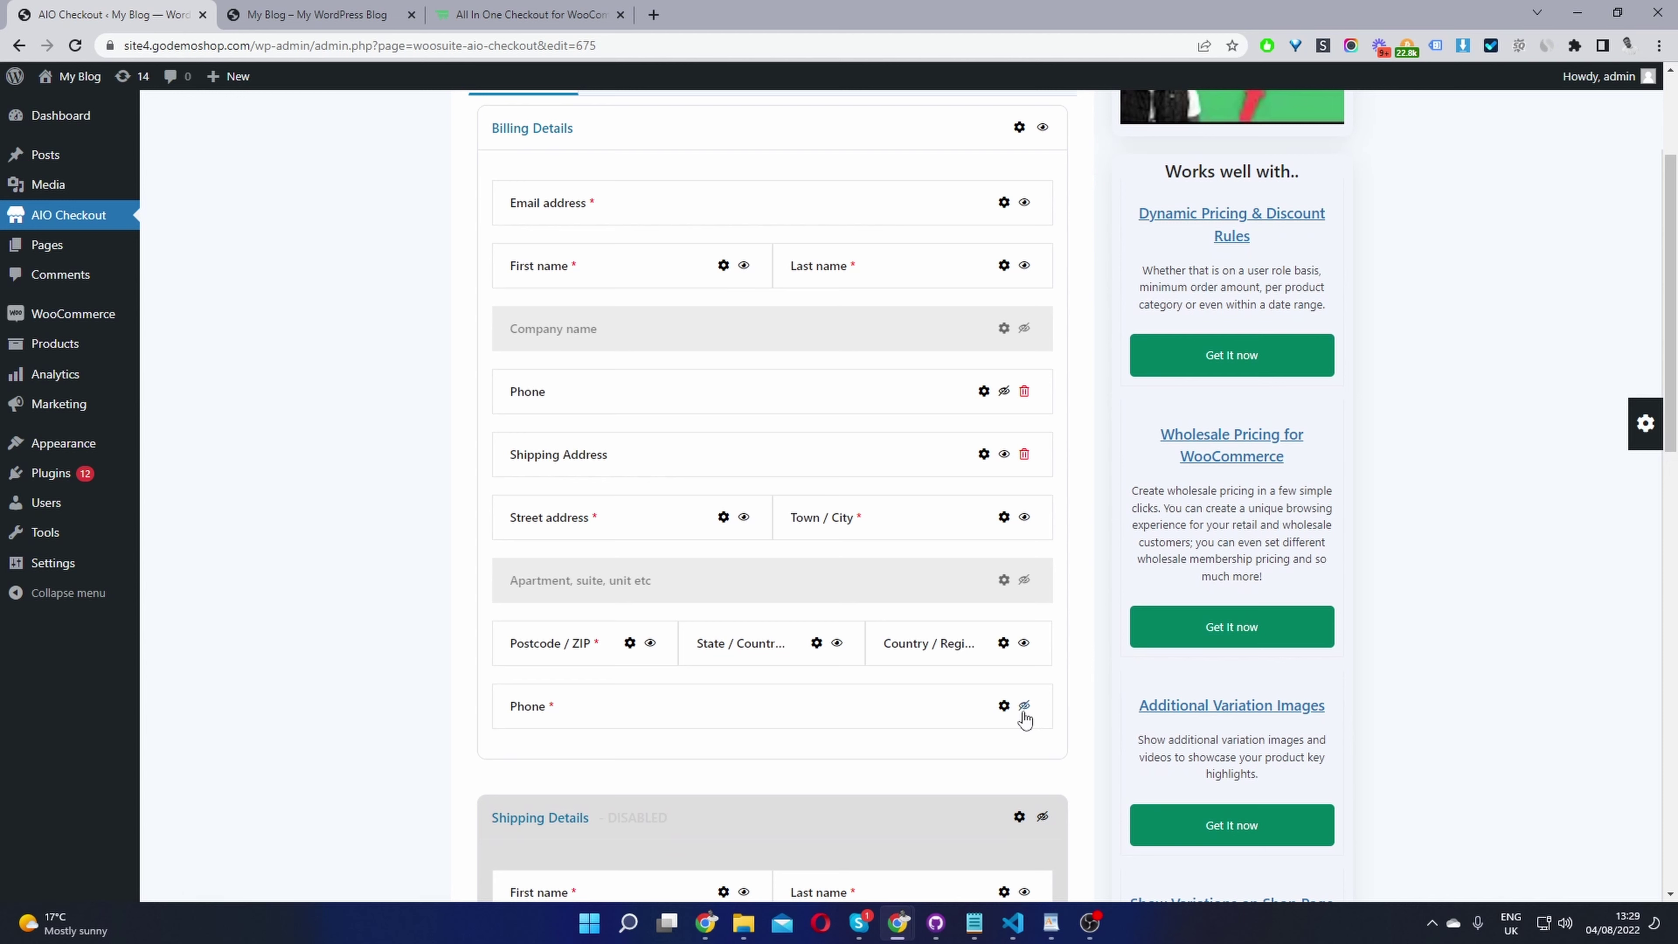
pyautogui.click(1024, 709)
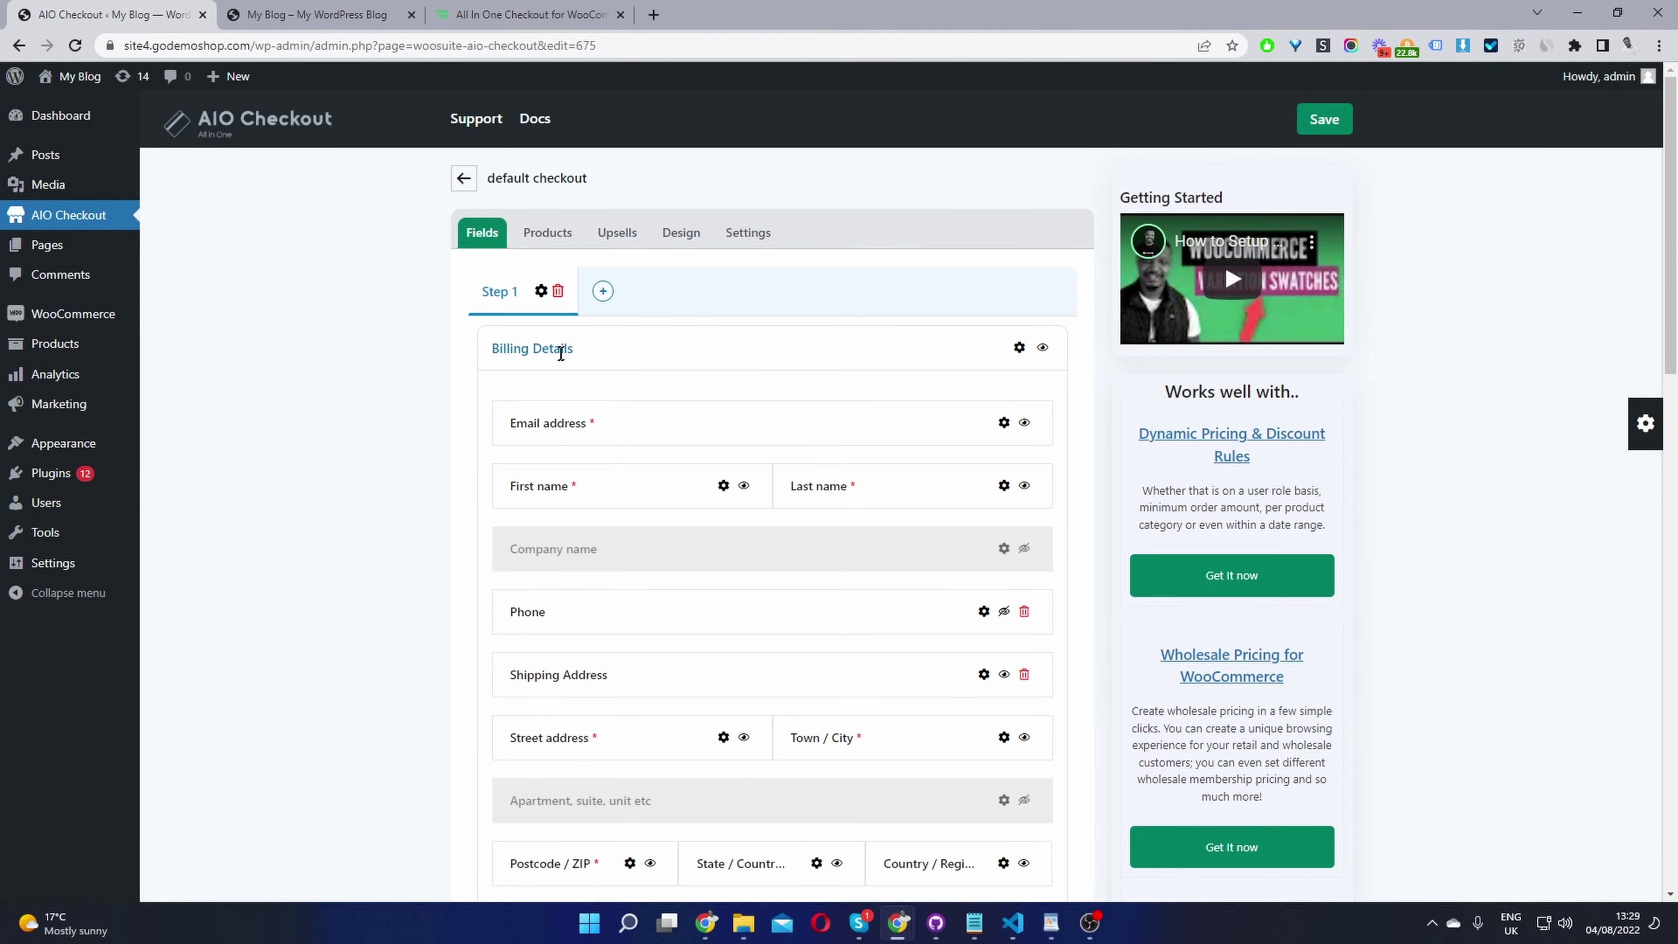
pyautogui.click(1044, 350)
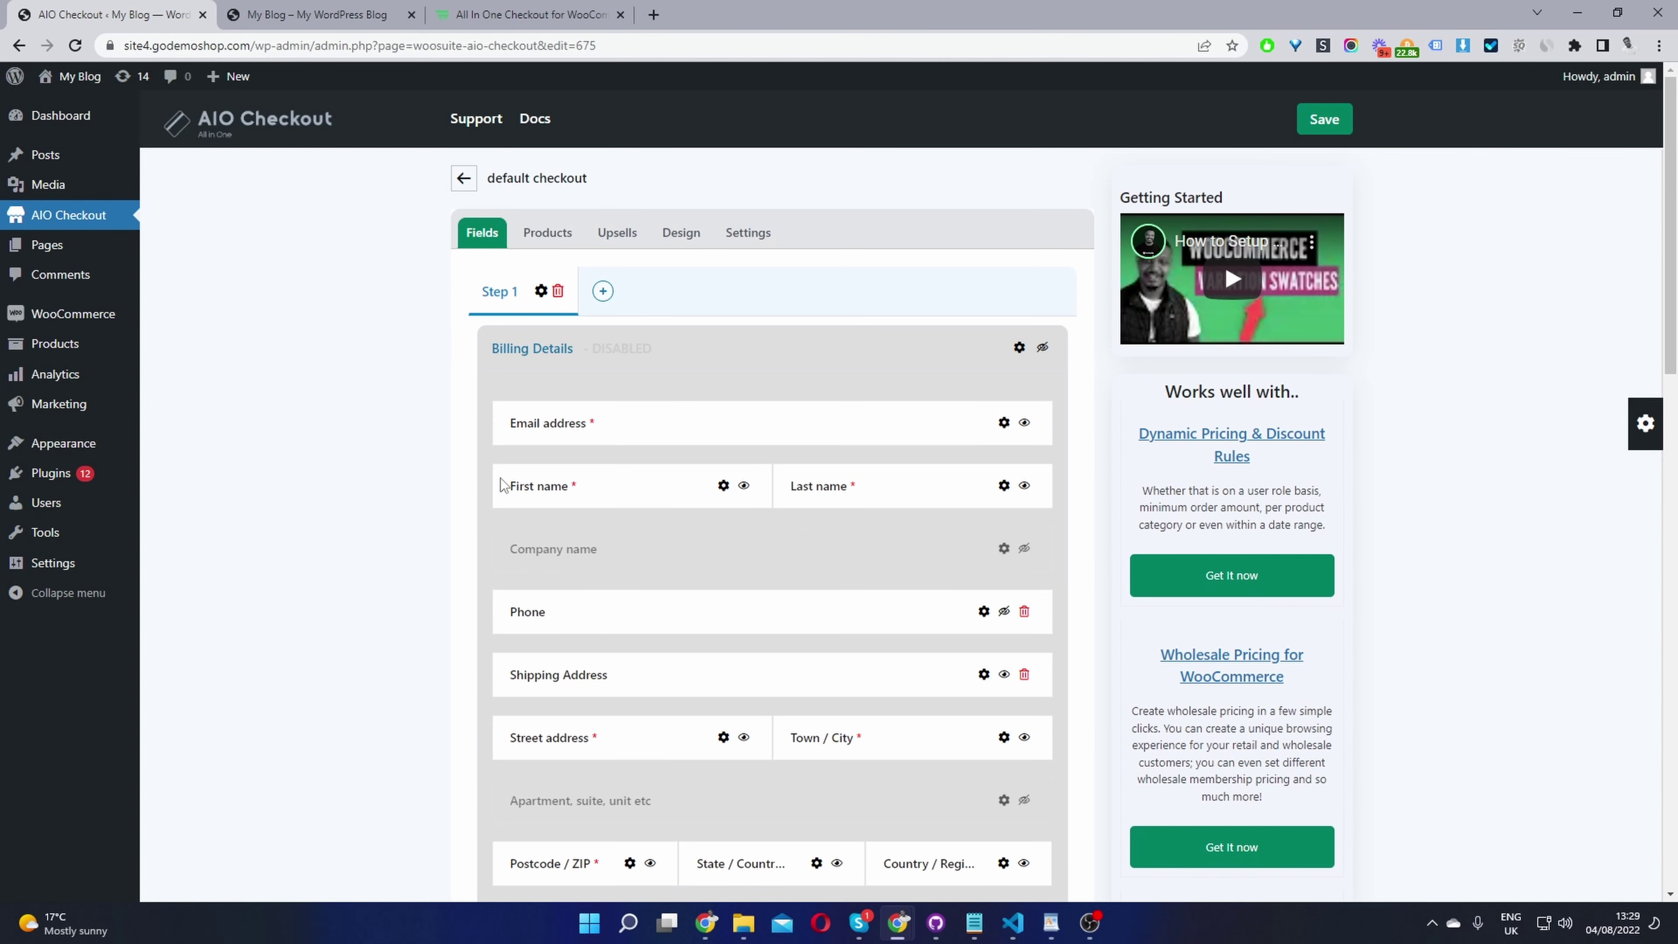
pyautogui.click(1043, 350)
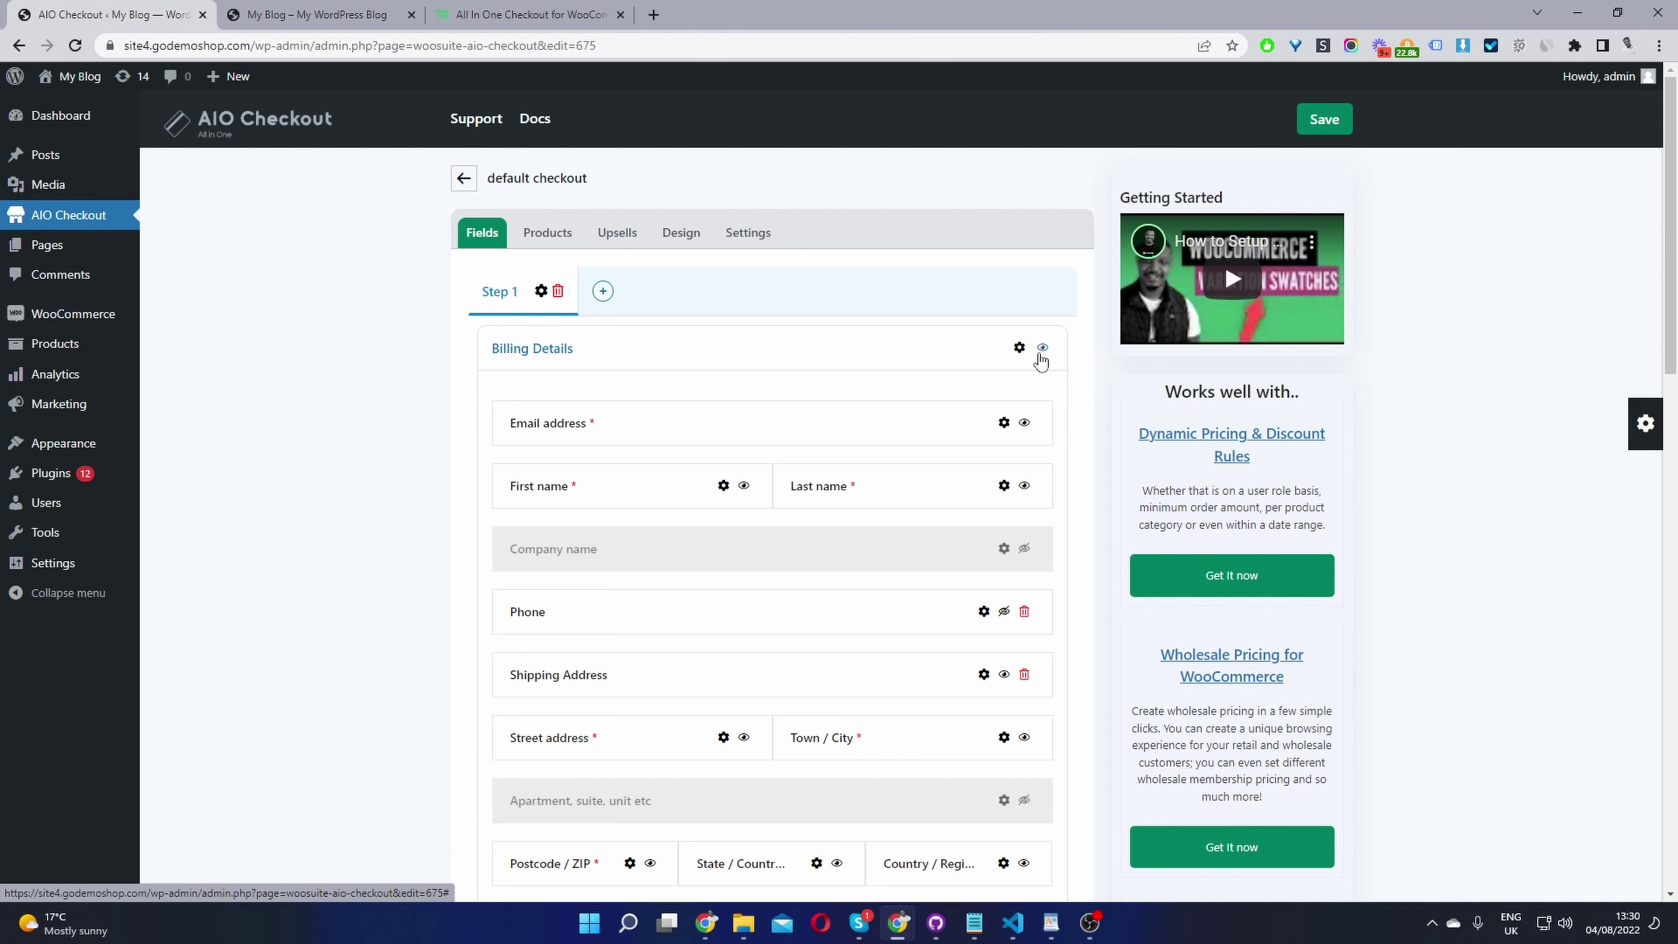
# Step: Review the Billing Details and Shipping Details sections and compare them with the checkout form on the live page
pyautogui.scroll(-2, 892, 584)
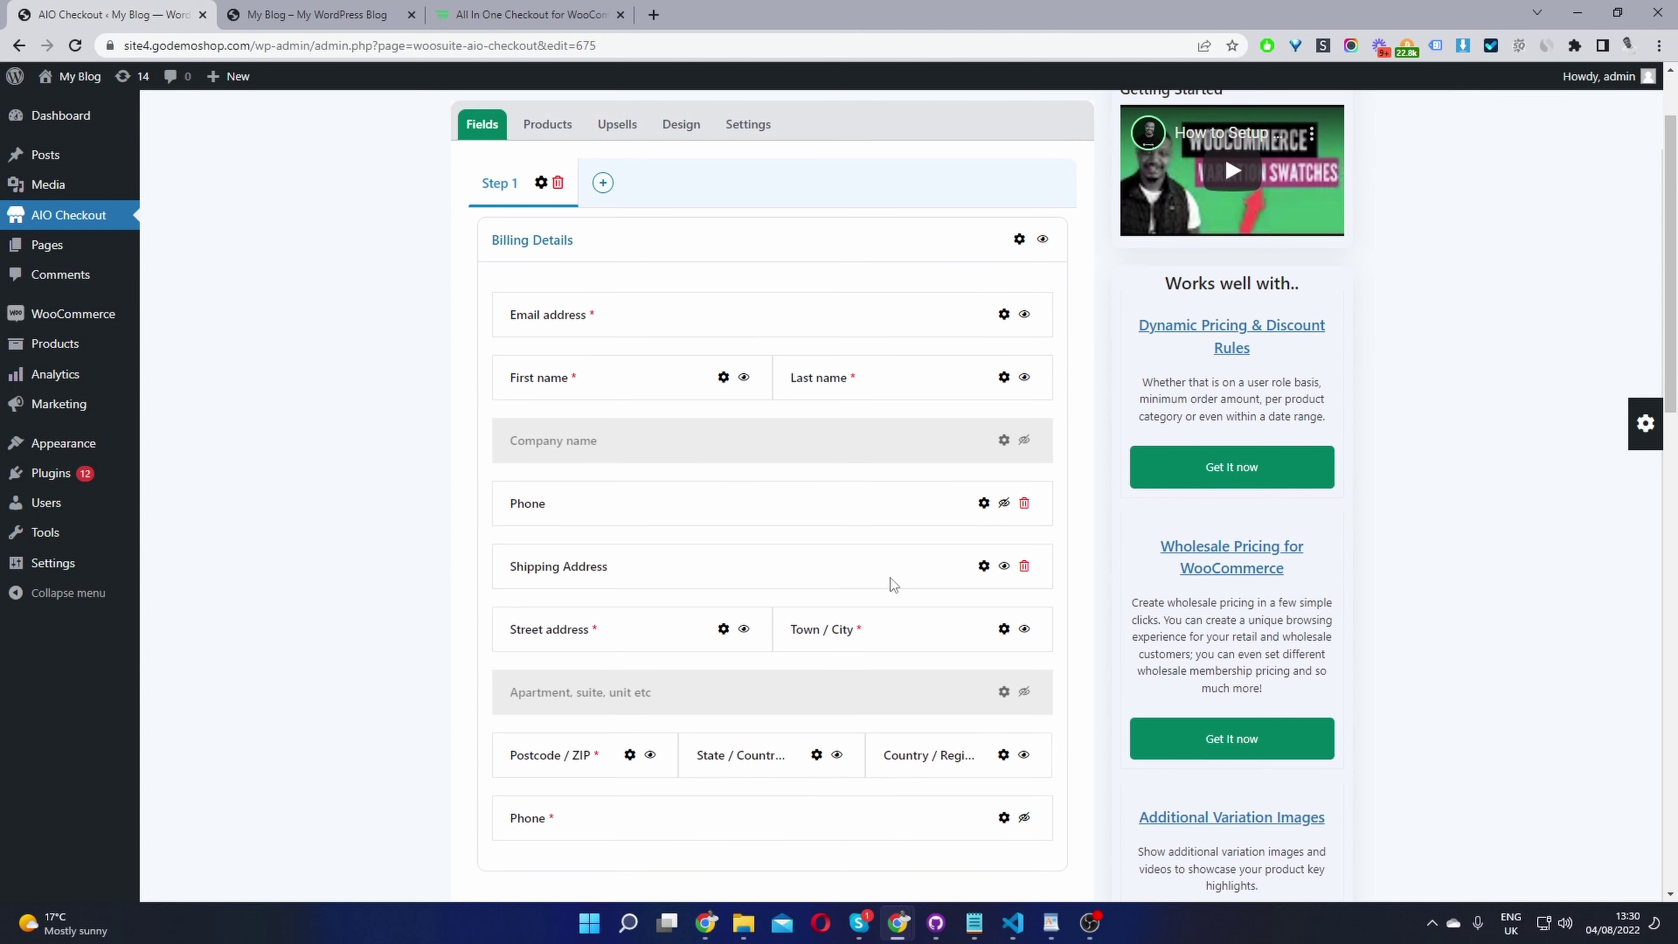
pyautogui.scroll(-5, 768, 564)
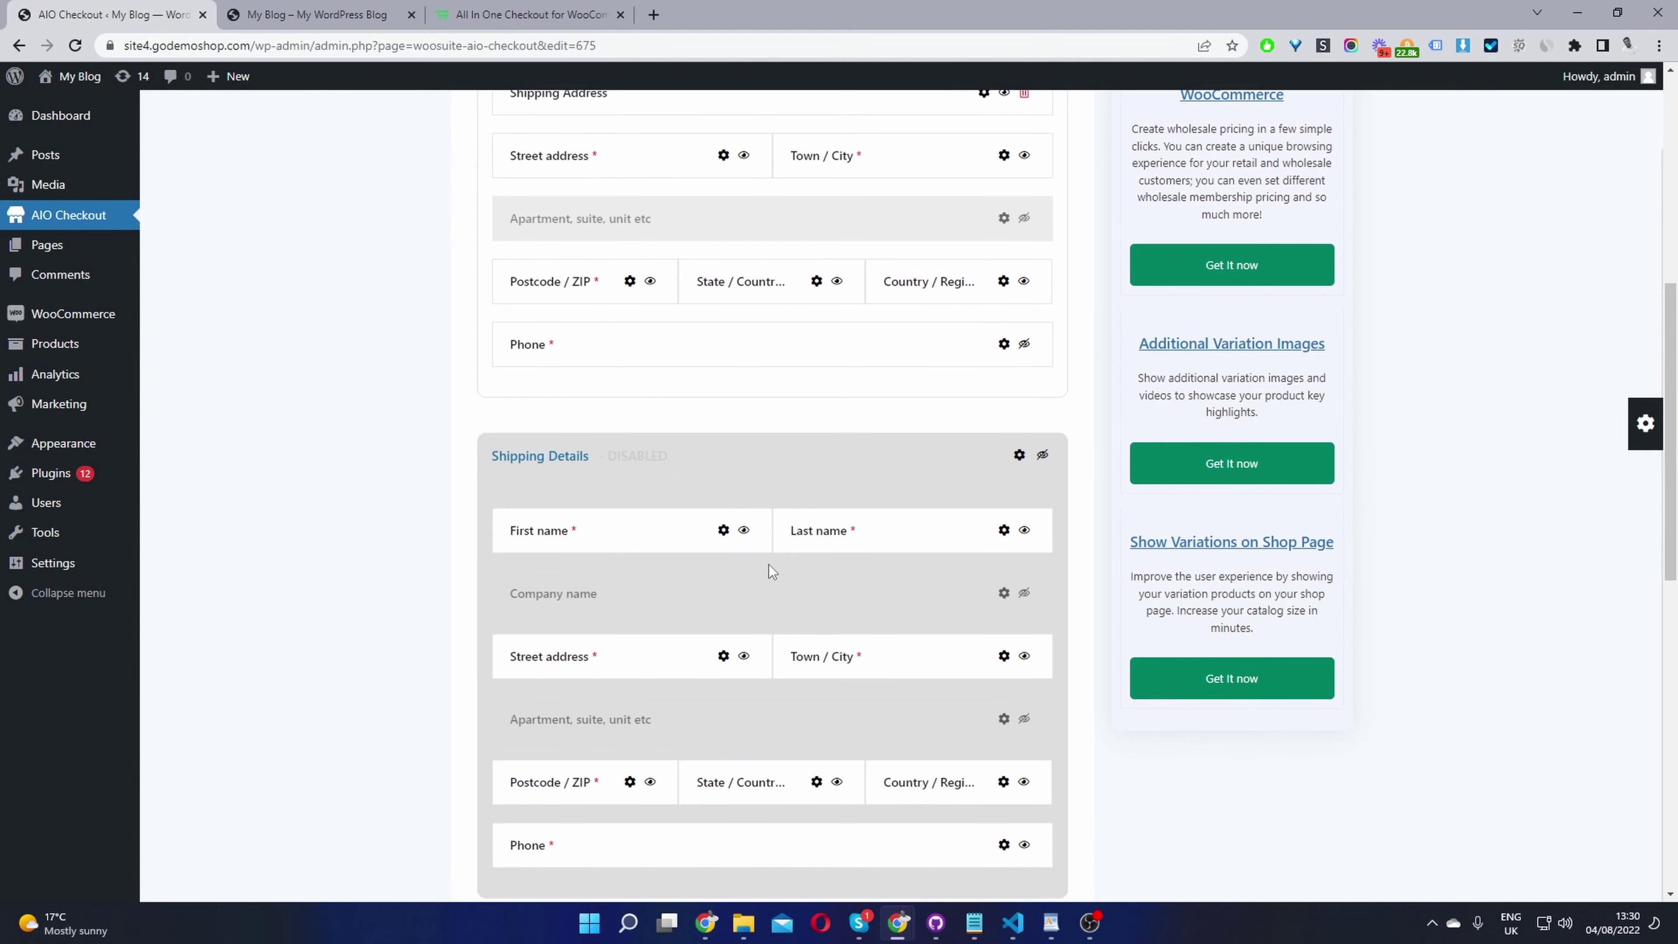
pyautogui.scroll(1, 671, 520)
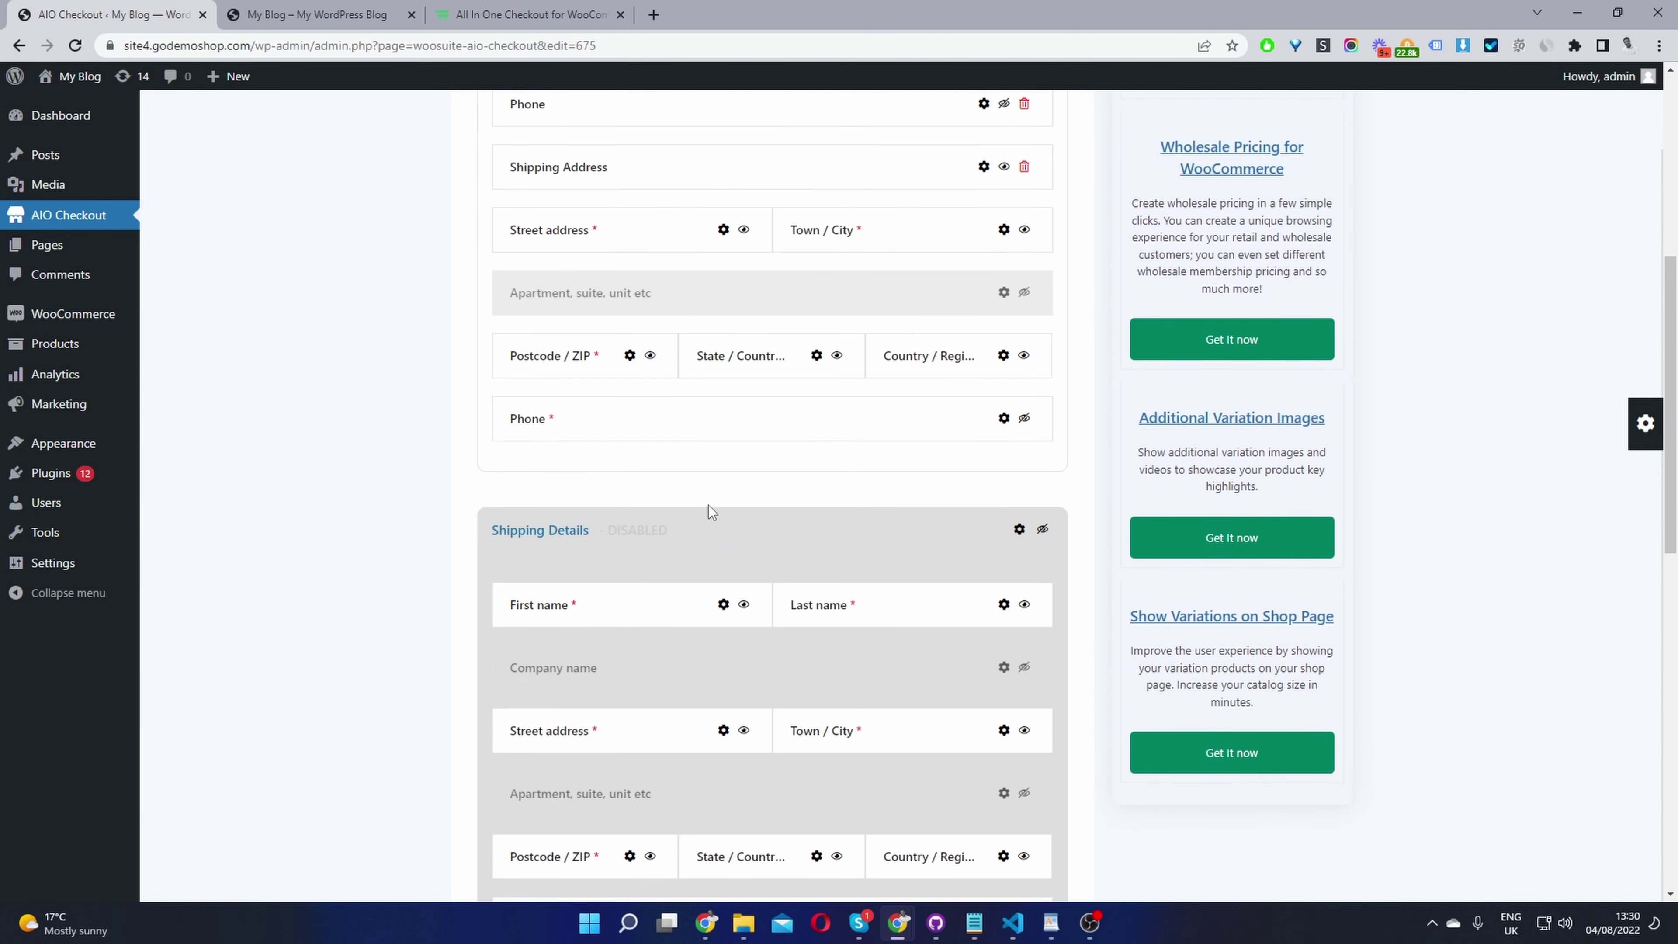
pyautogui.scroll(-1, 708, 510)
pyautogui.click(311, 14)
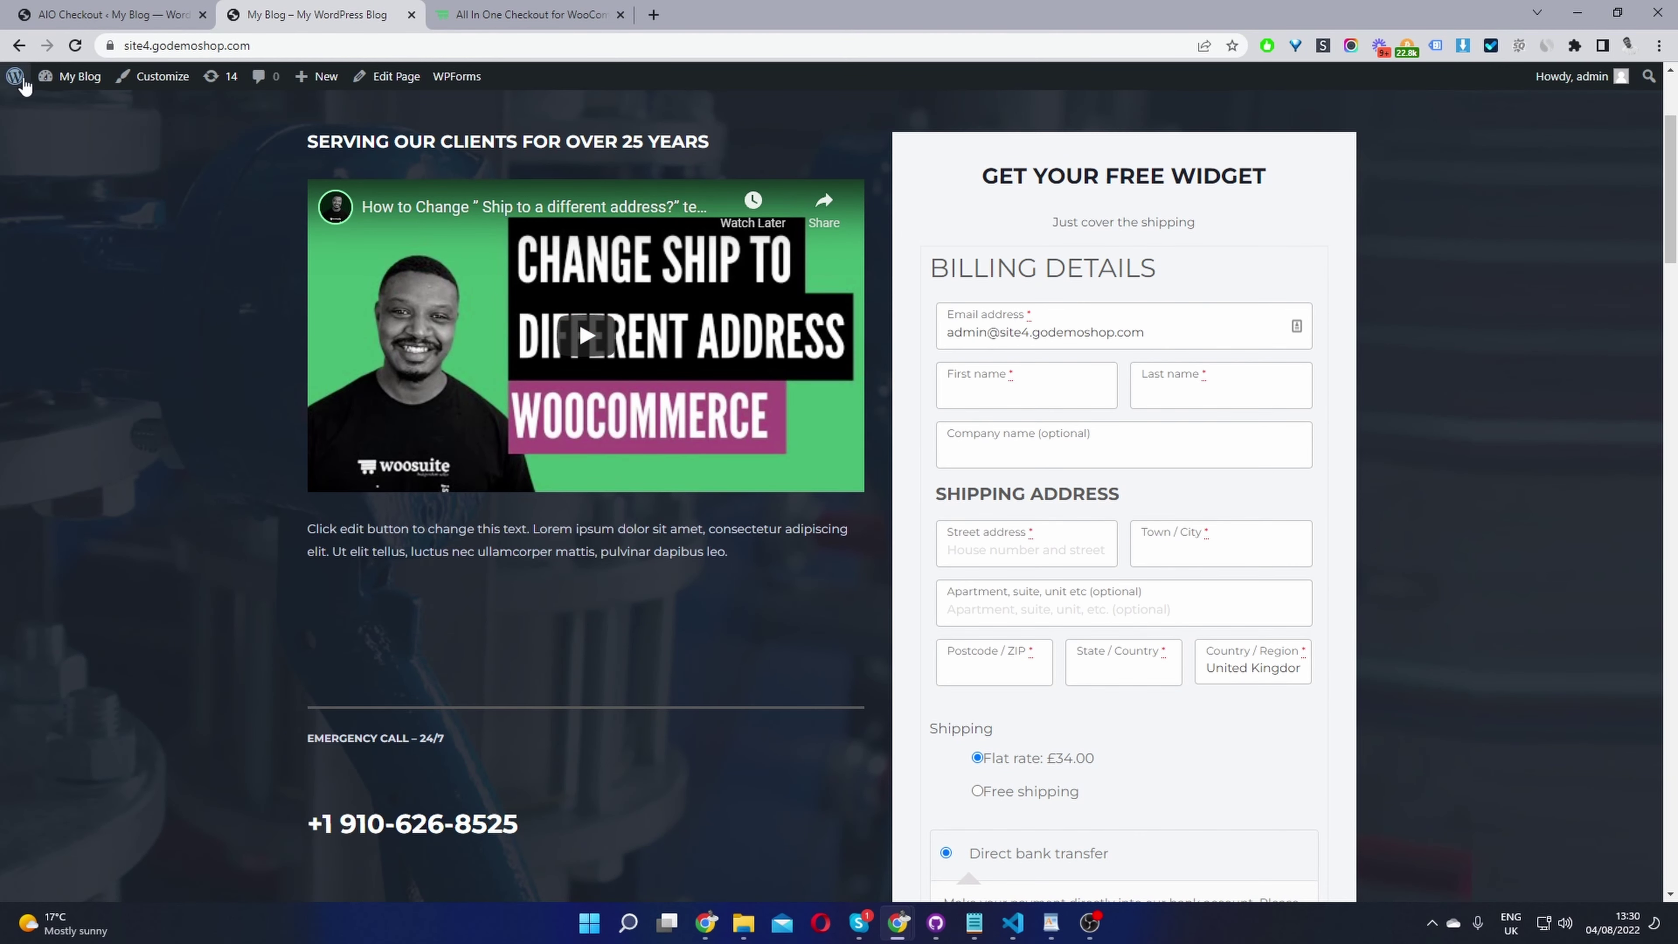
pyautogui.click(106, 14)
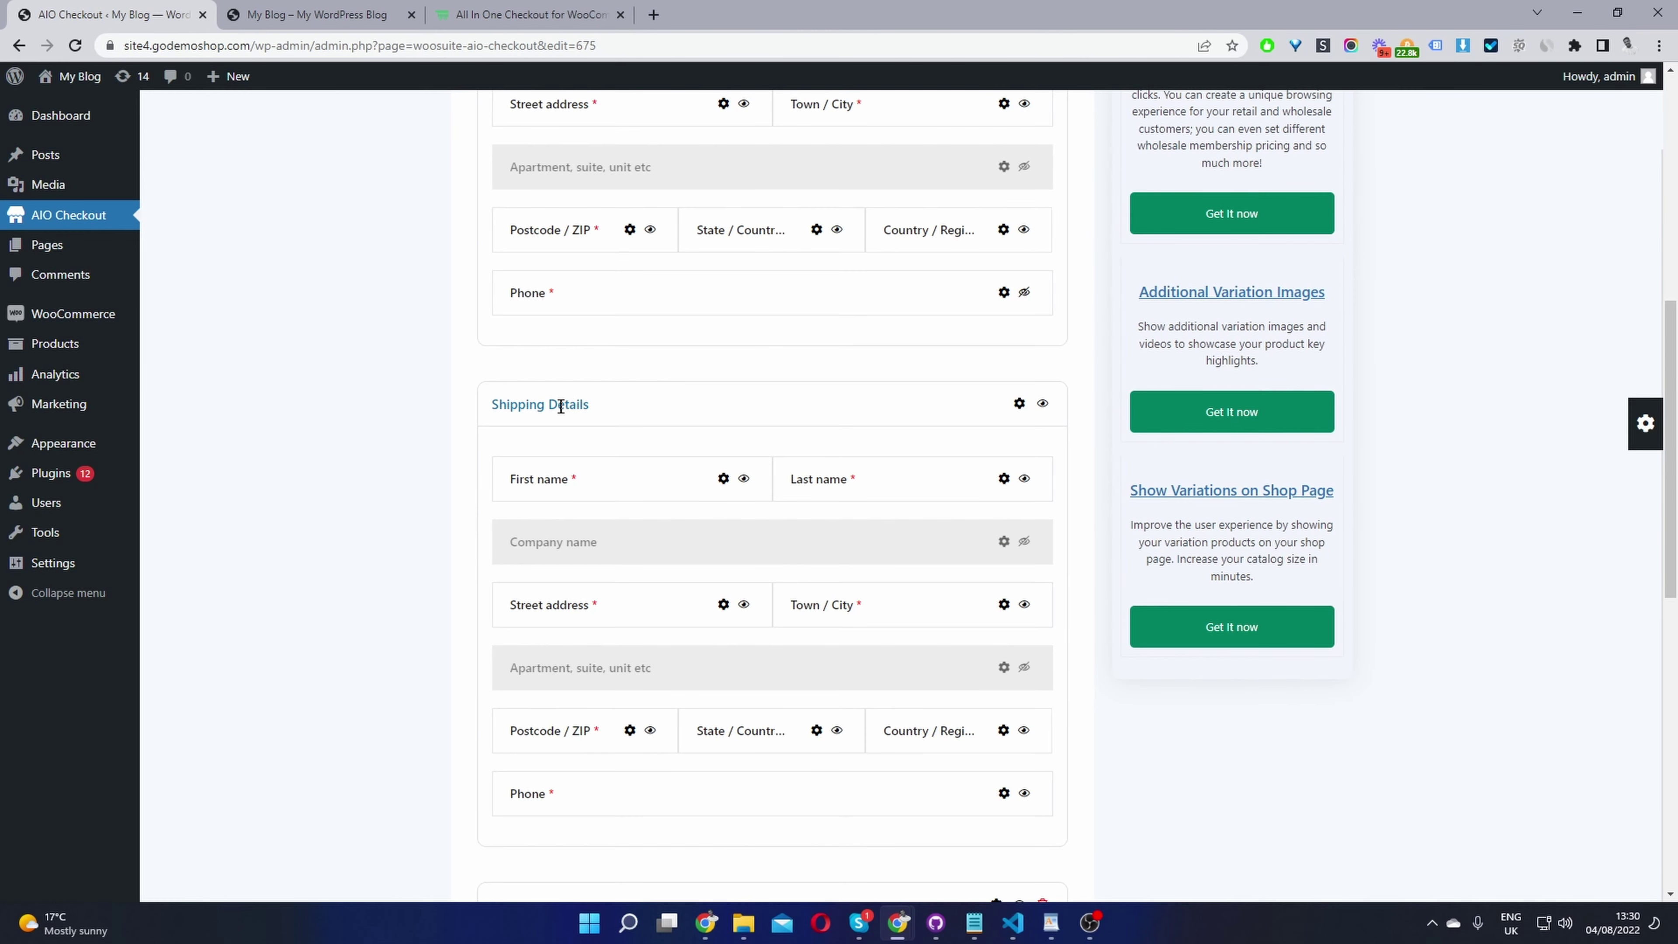
# Step: Disable the Shipping Details section and save the checkout form
pyautogui.click(1043, 404)
pyautogui.scroll(3, 829, 392)
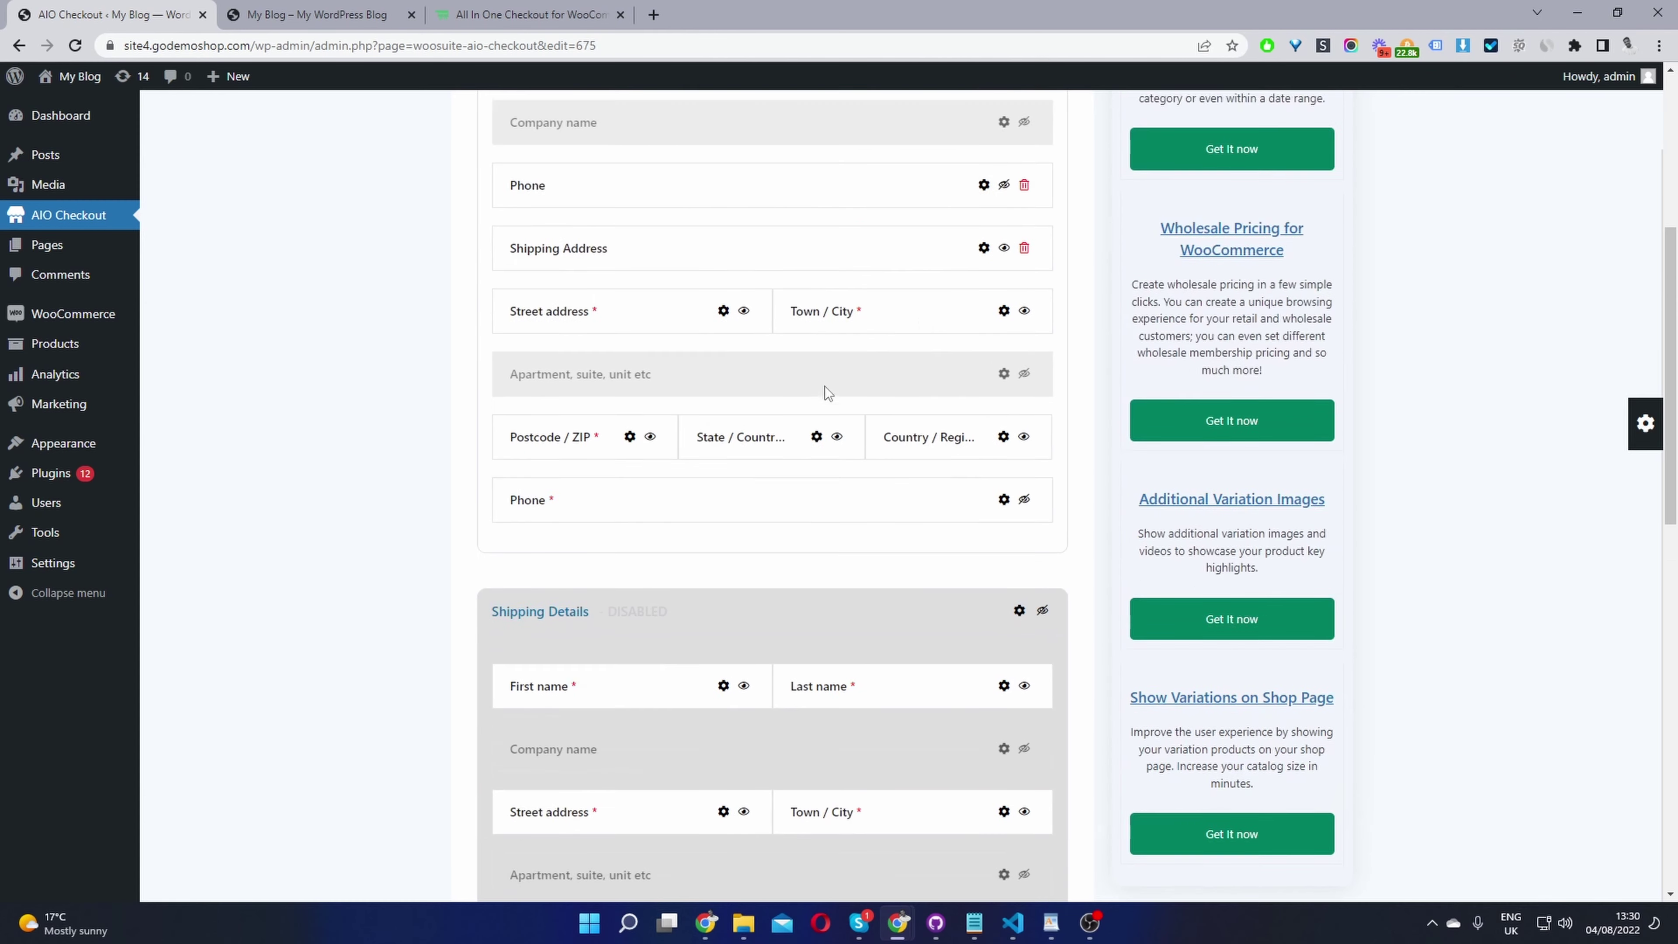
pyautogui.click(1289, 423)
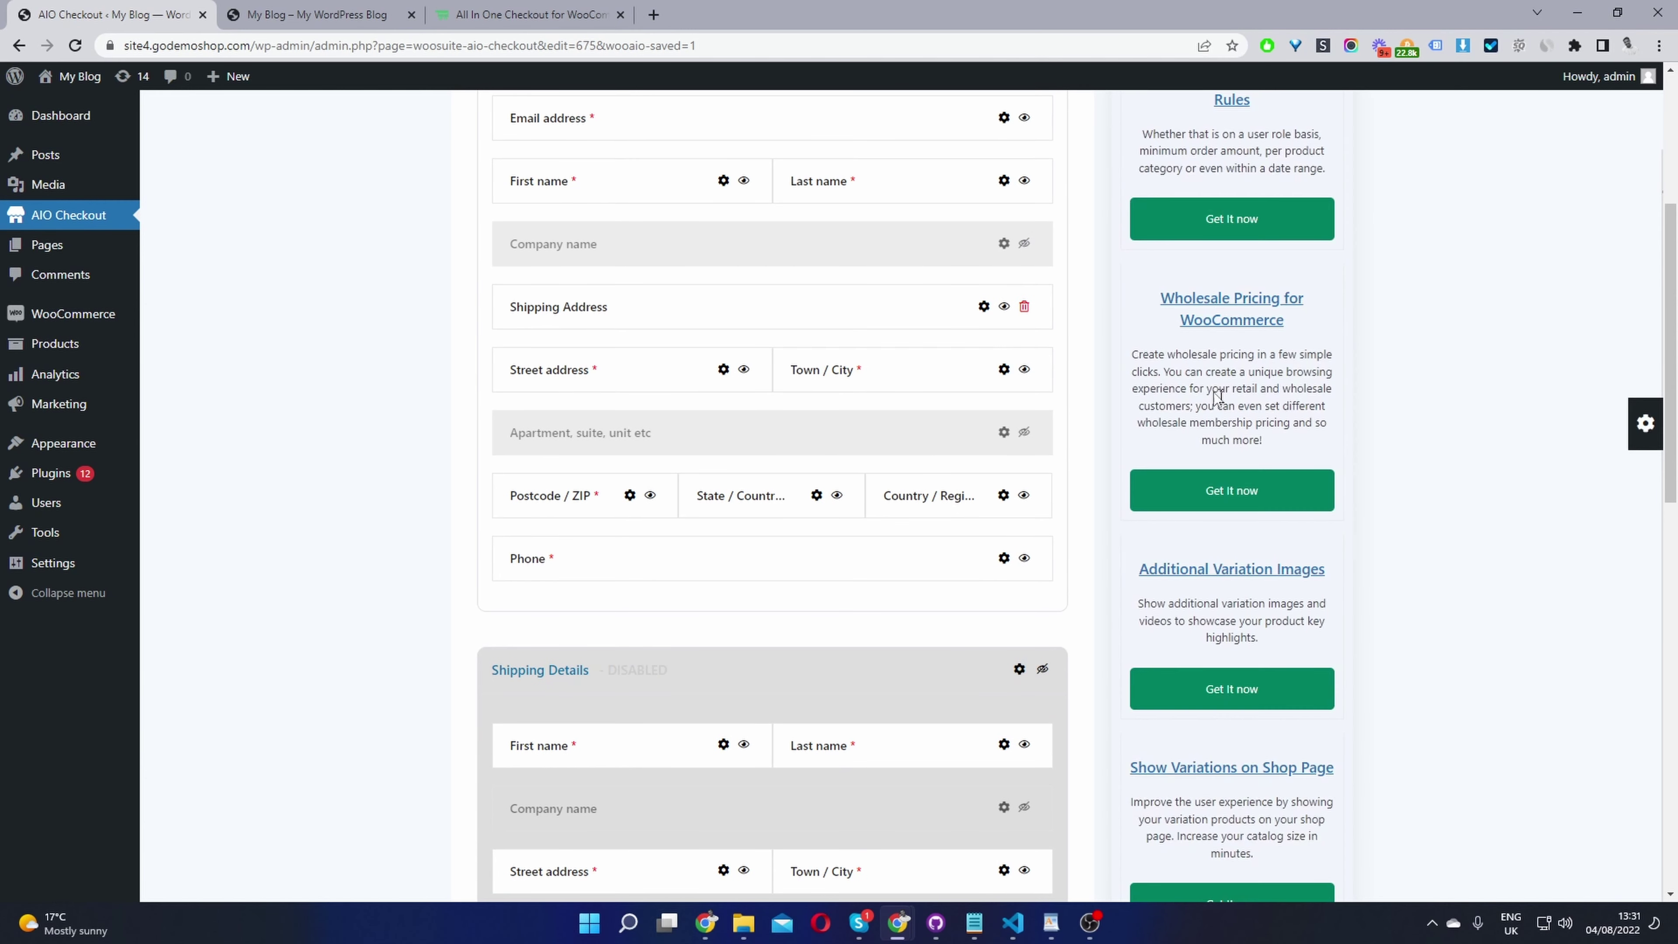
# Step: Try adding a Heading field to Billing Details, directly below the Shipping Address heading
pyautogui.click(1644, 424)
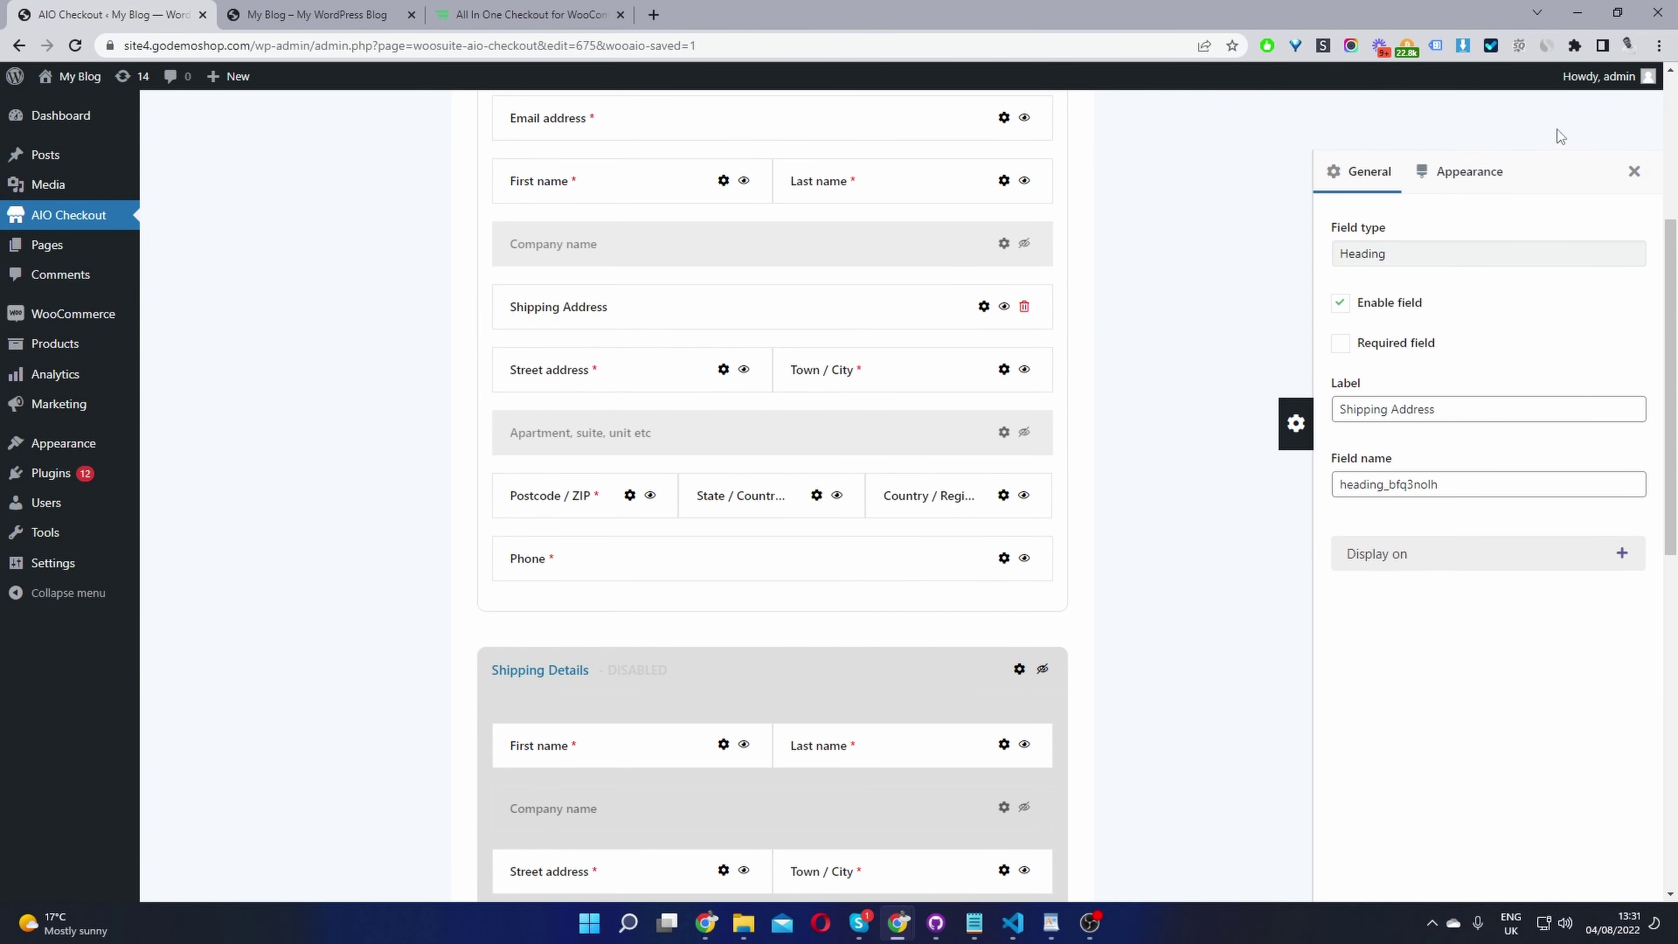
pyautogui.click(1634, 171)
pyautogui.scroll(-2, 1398, 562)
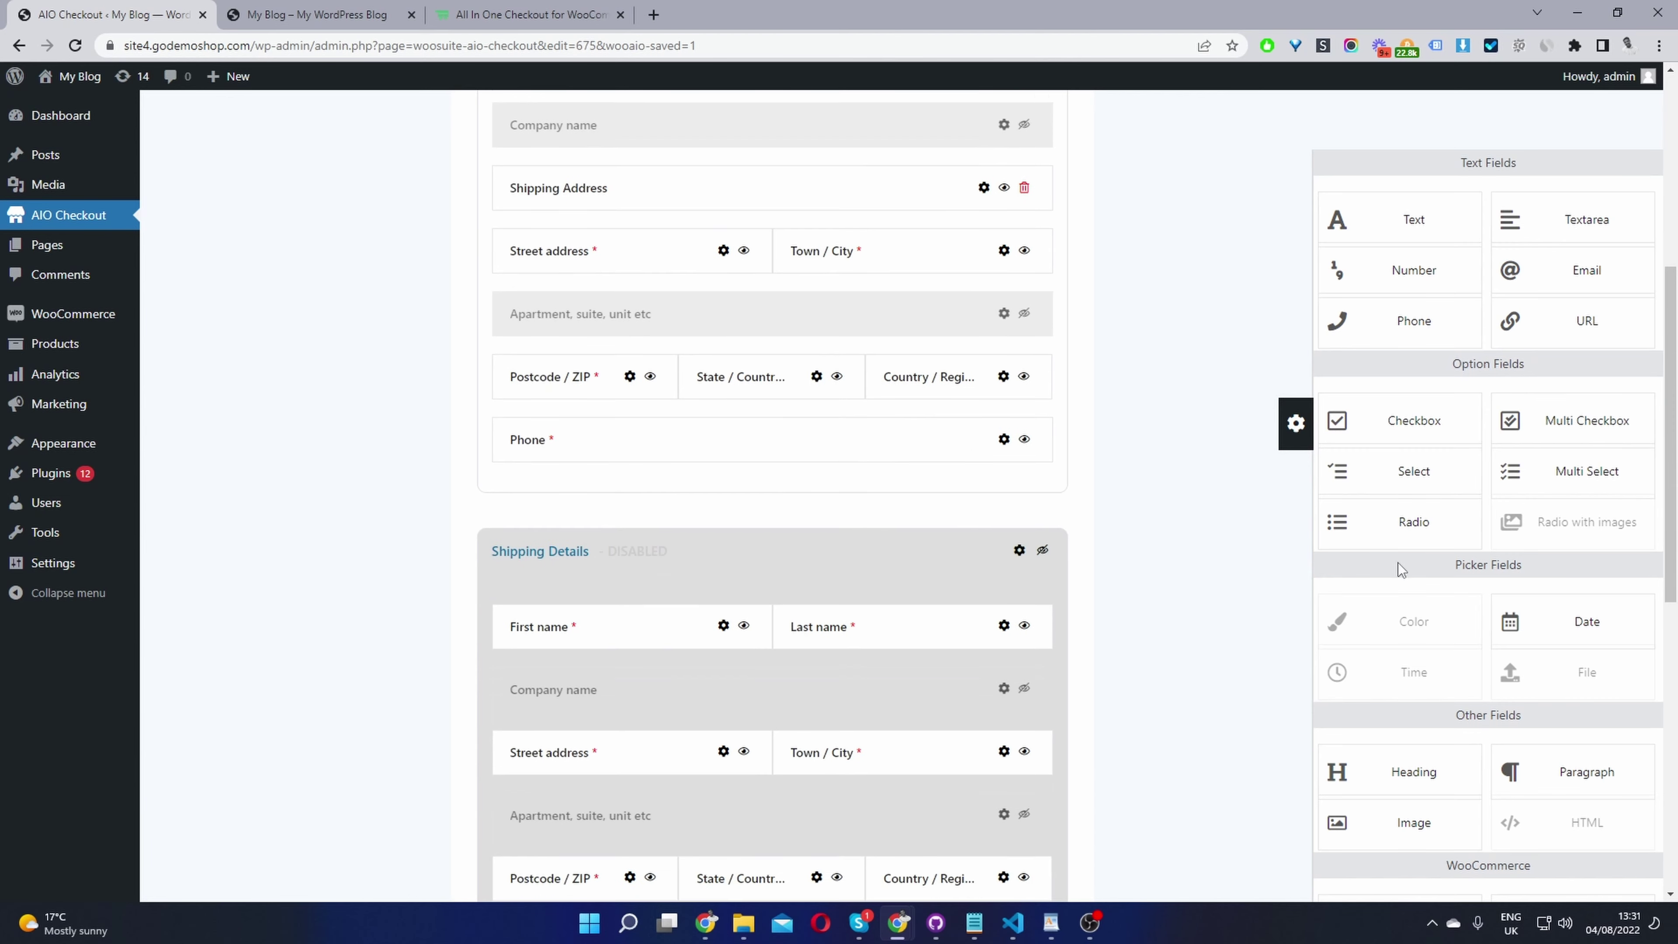
pyautogui.moveTo(1367, 771); pyautogui.dragTo(1337, 693)
pyautogui.moveTo(989, 306); pyautogui.dragTo(737, 322)
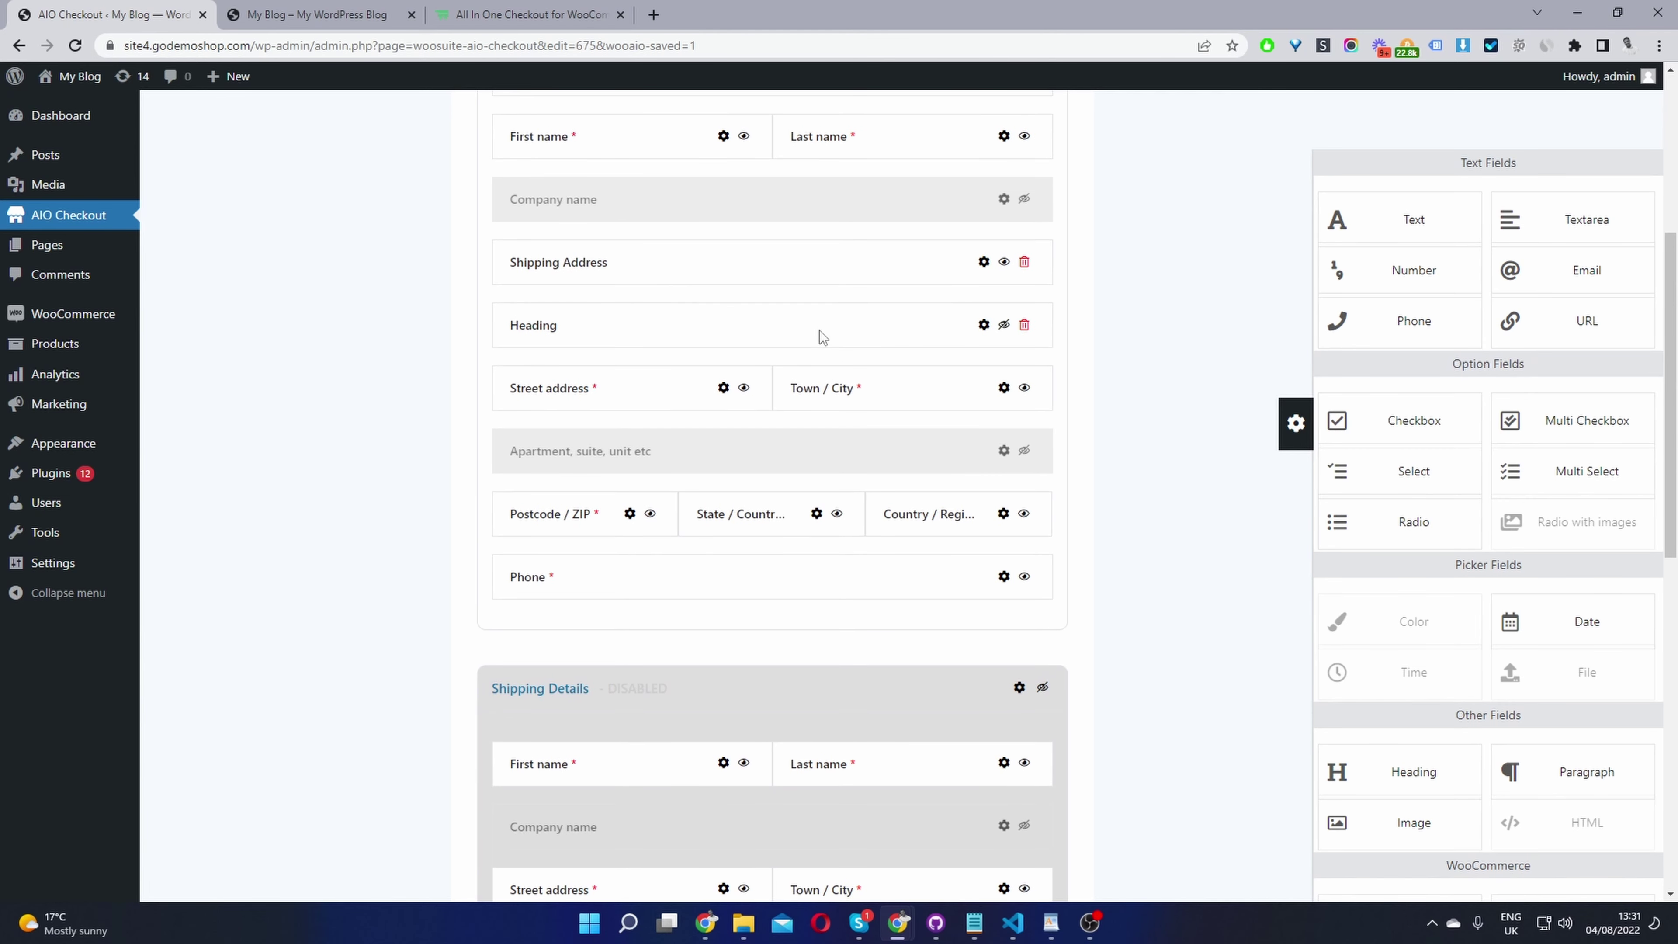
# Step: Try labelling the added Heading field "Shipping Address", then delete that duplicate heading from Billing Details
pyautogui.click(982, 325)
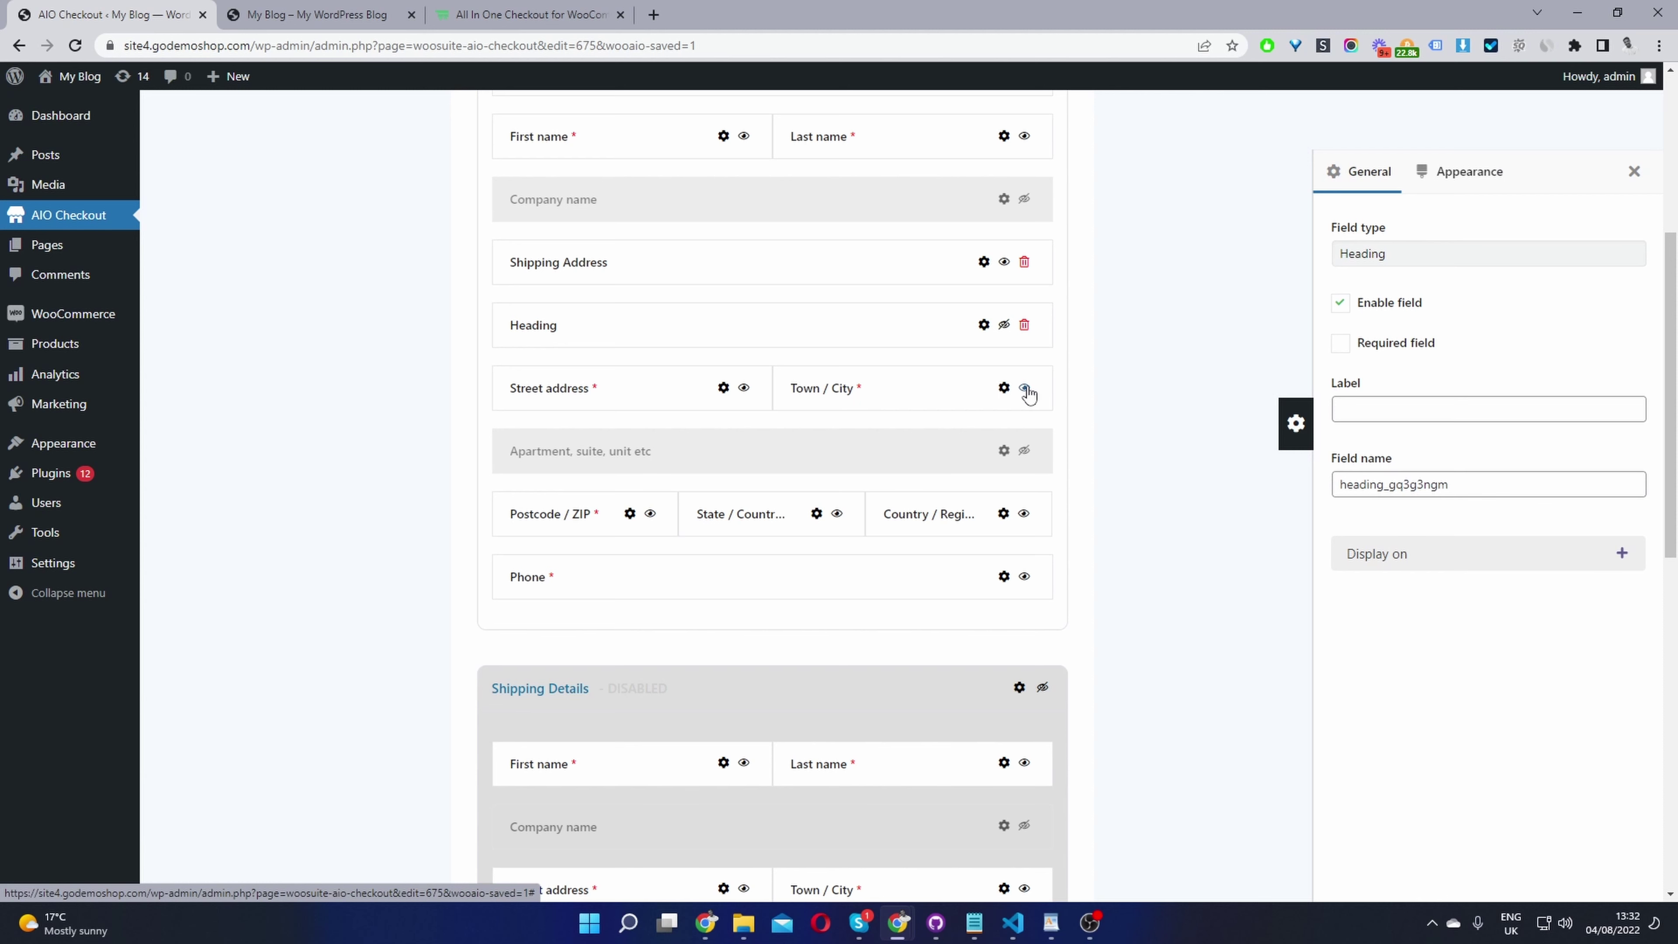
pyautogui.click(1491, 410)
pyautogui.write('Shipping Address')
pyautogui.click(1490, 481)
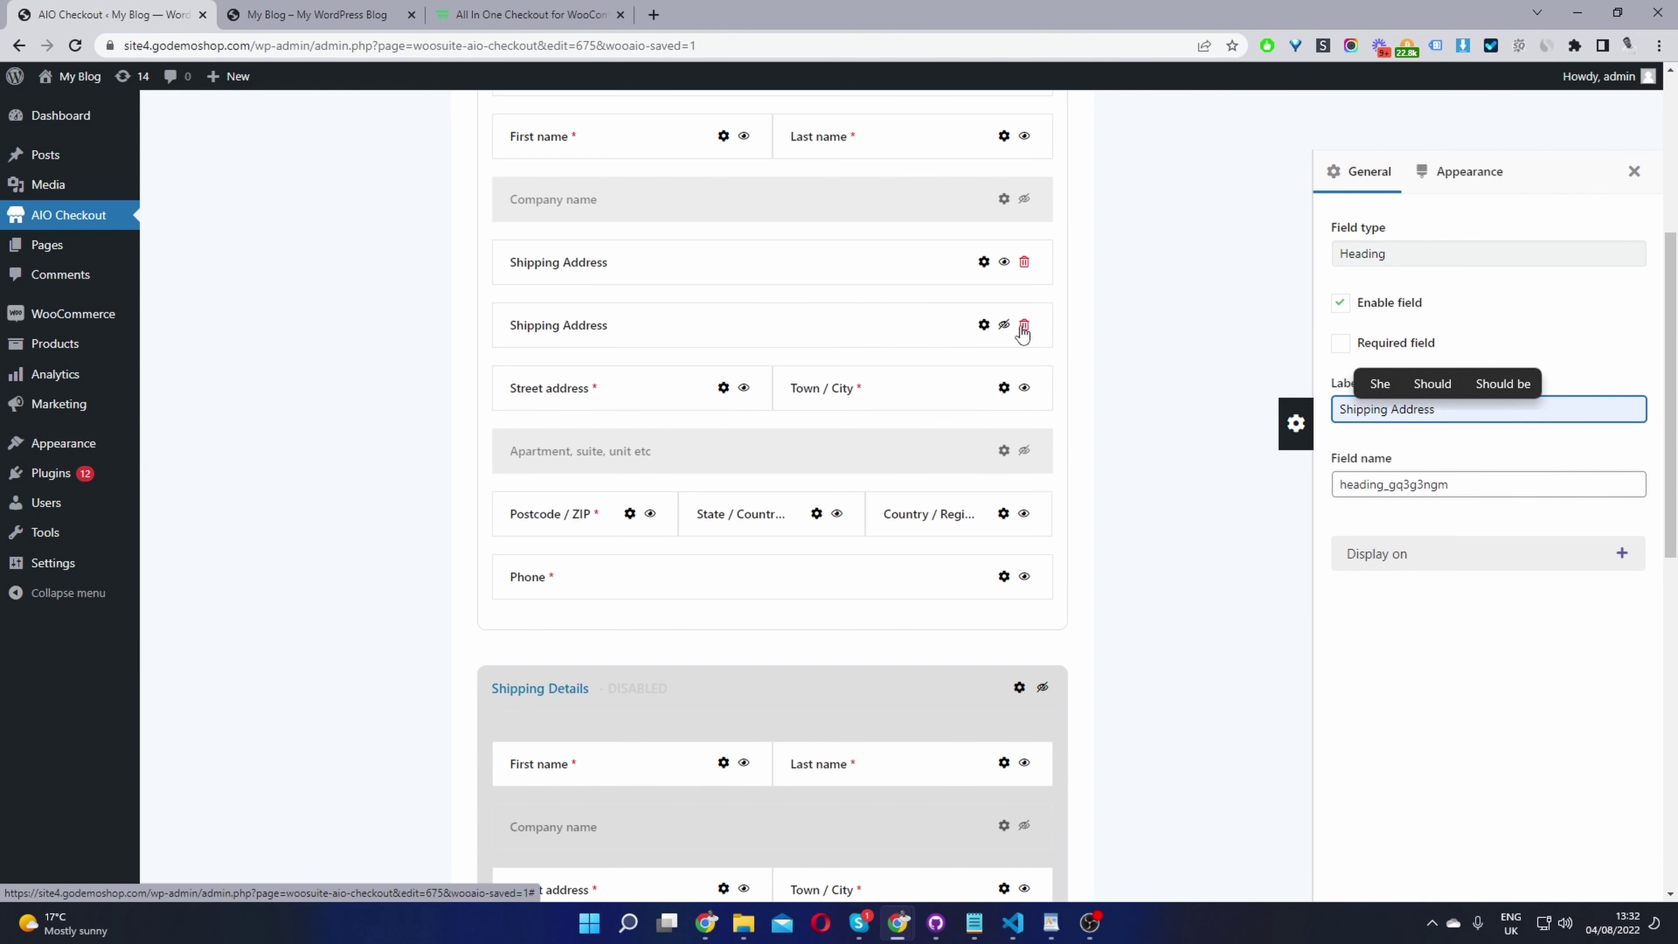
pyautogui.click(1024, 325)
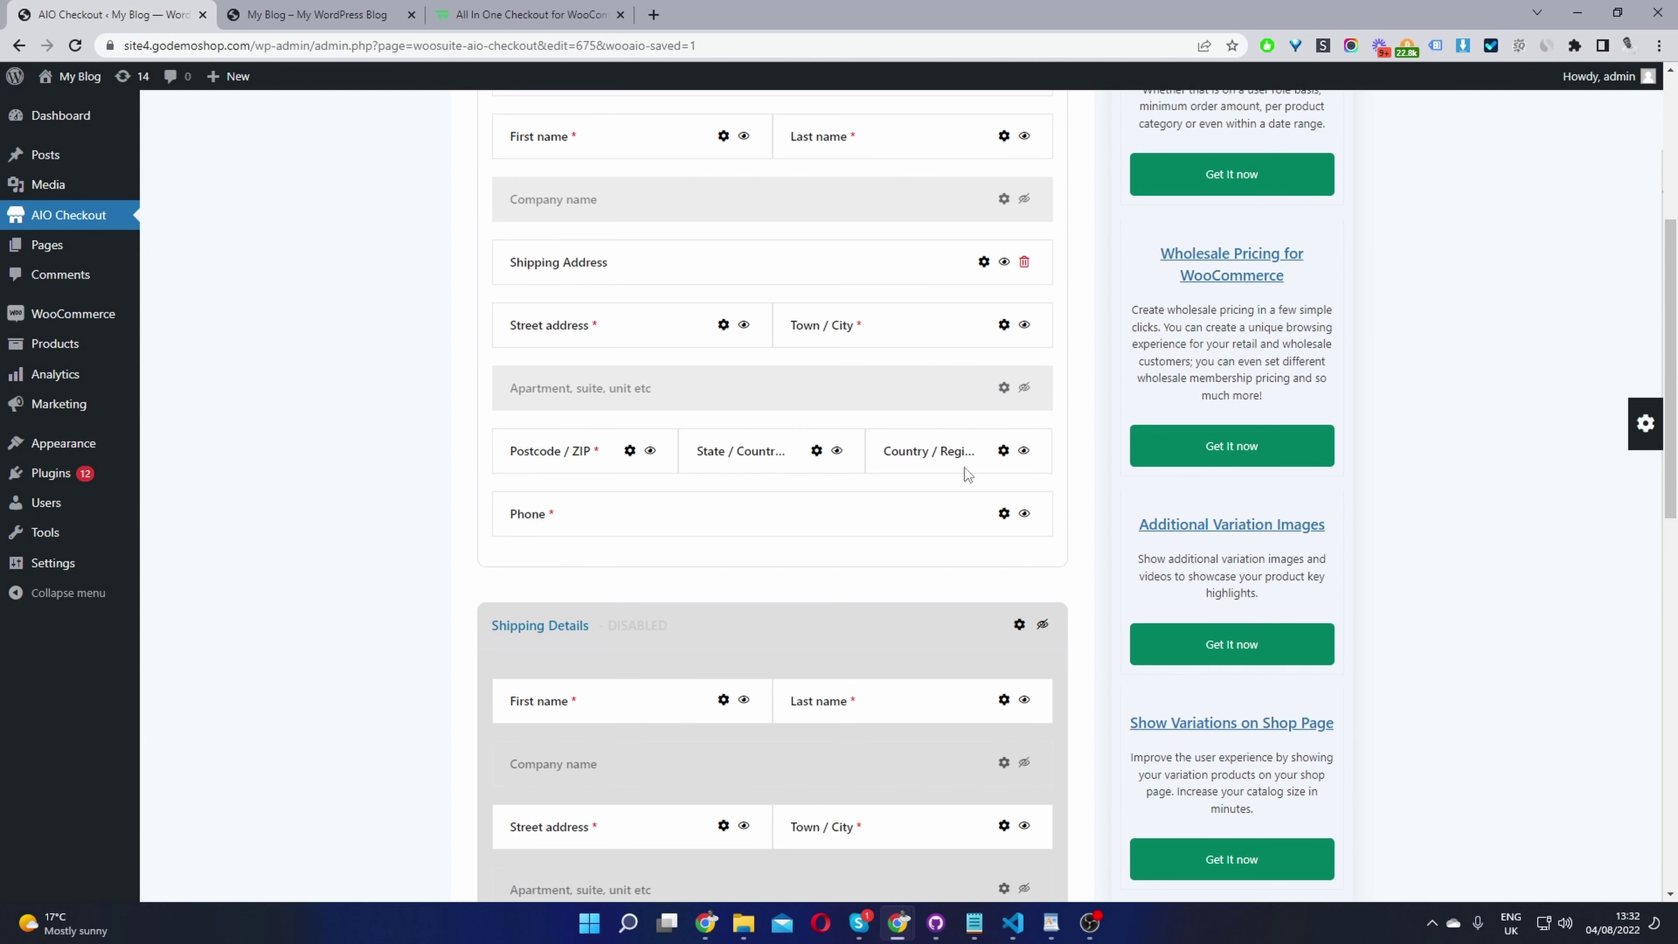
# Step: Disable the required Phone field in Billing Details and add a new section to the checkout form
pyautogui.click(1025, 514)
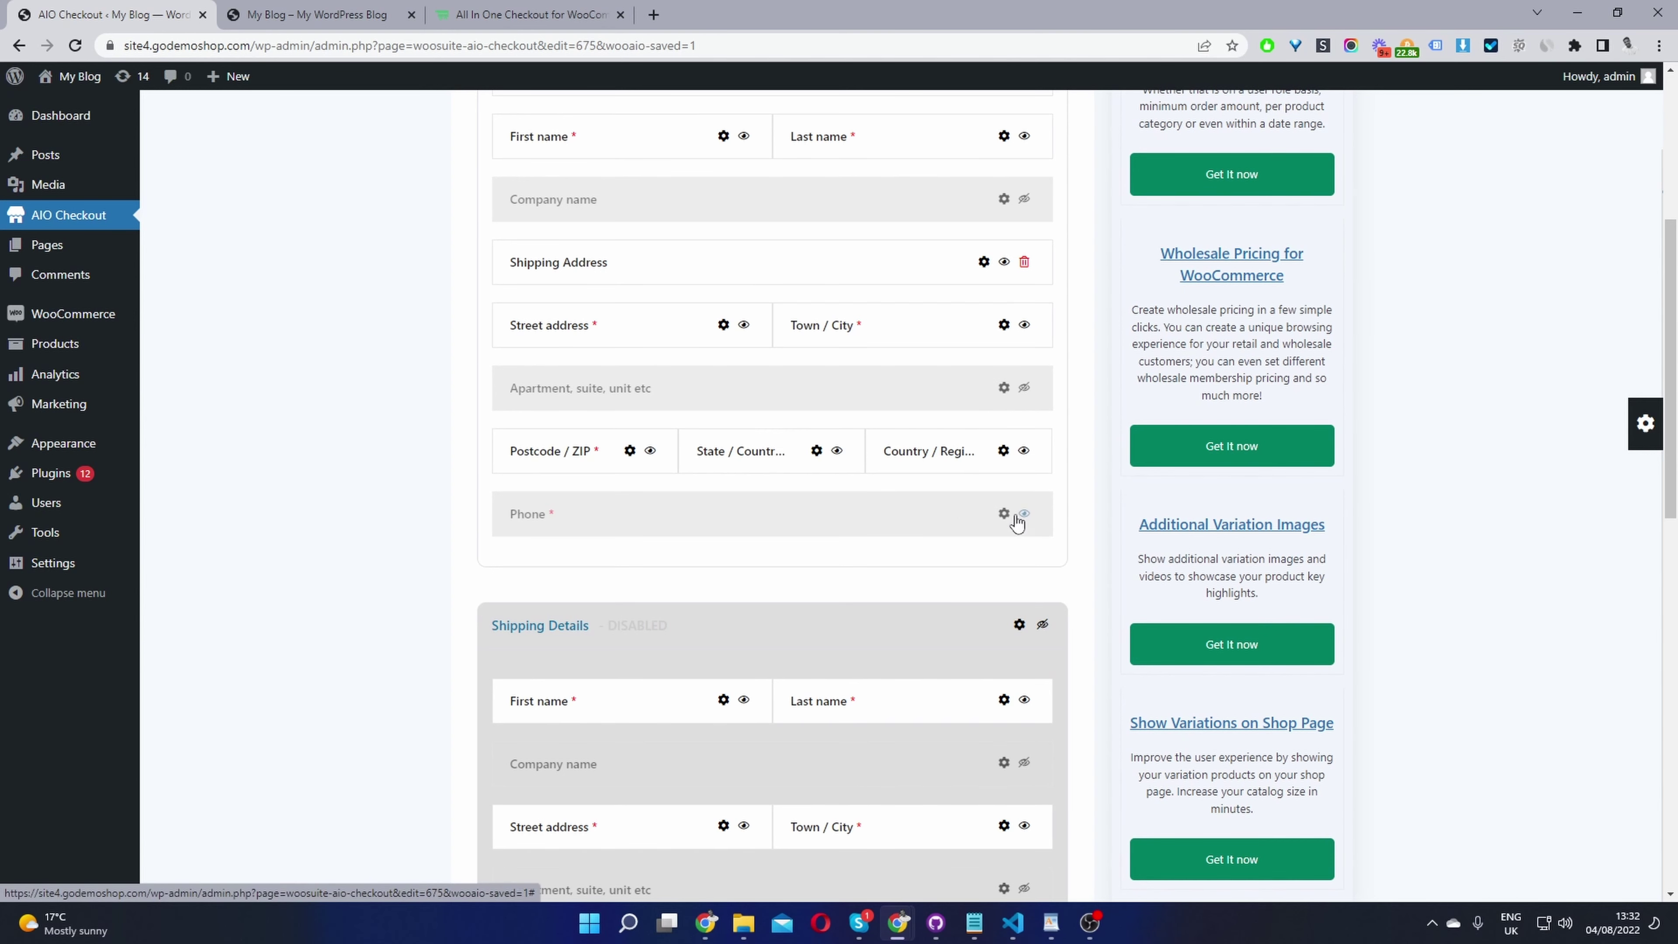
pyautogui.scroll(-10, 845, 515)
pyautogui.scroll(2, 835, 506)
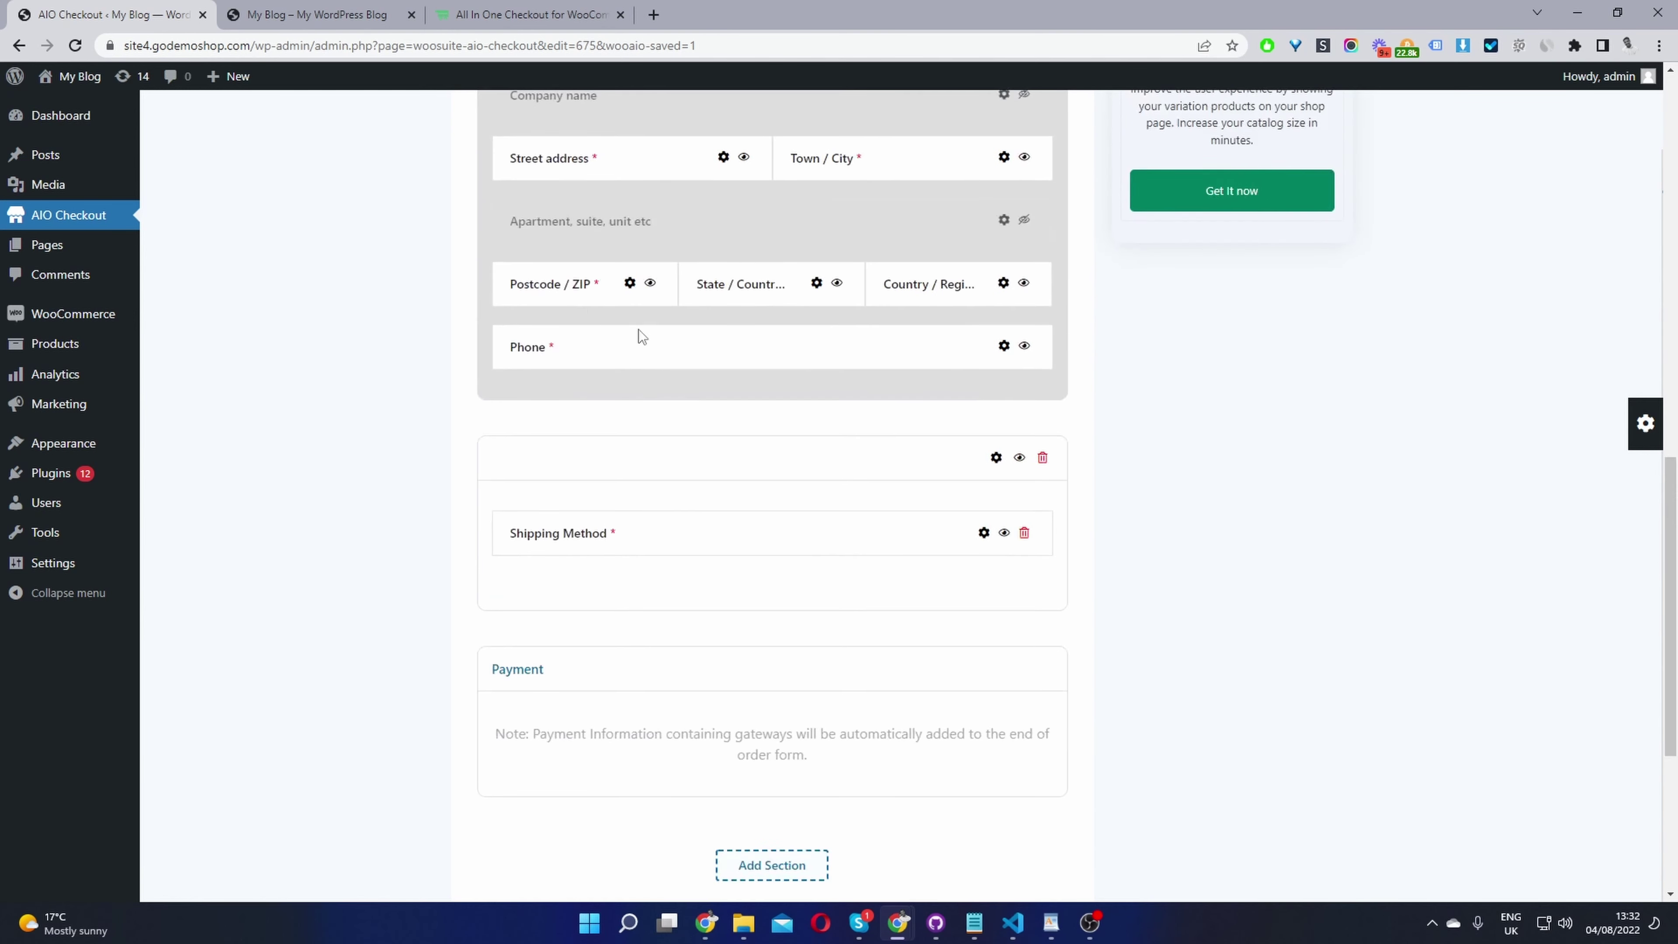
pyautogui.scroll(-2, 805, 307)
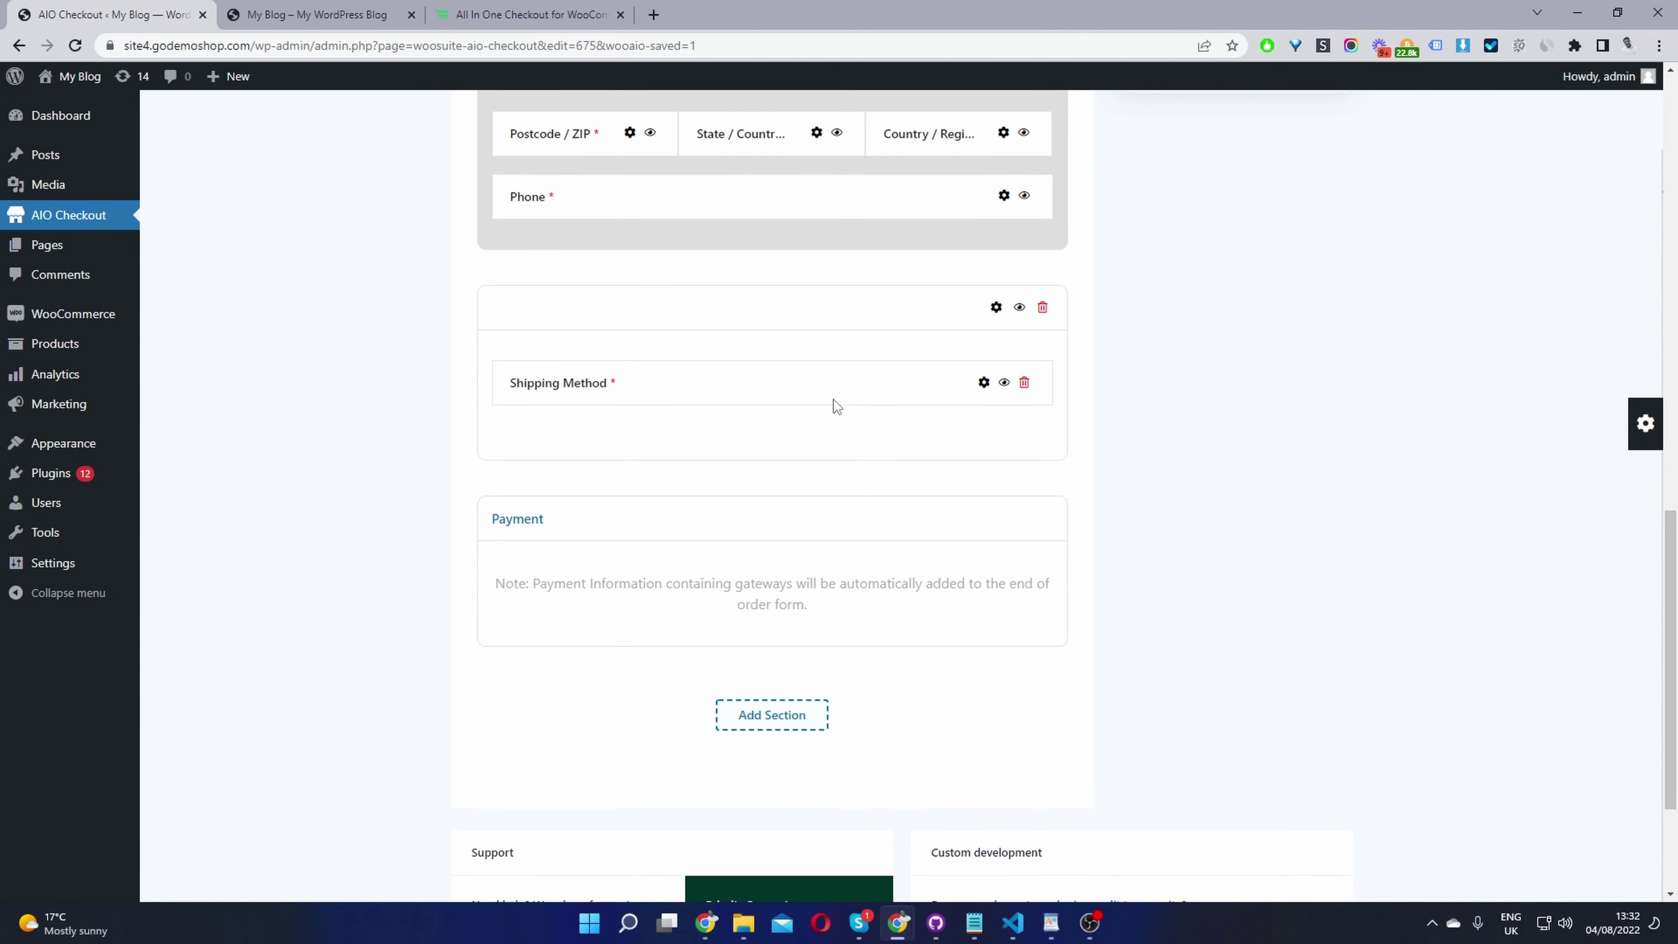
pyautogui.click(766, 716)
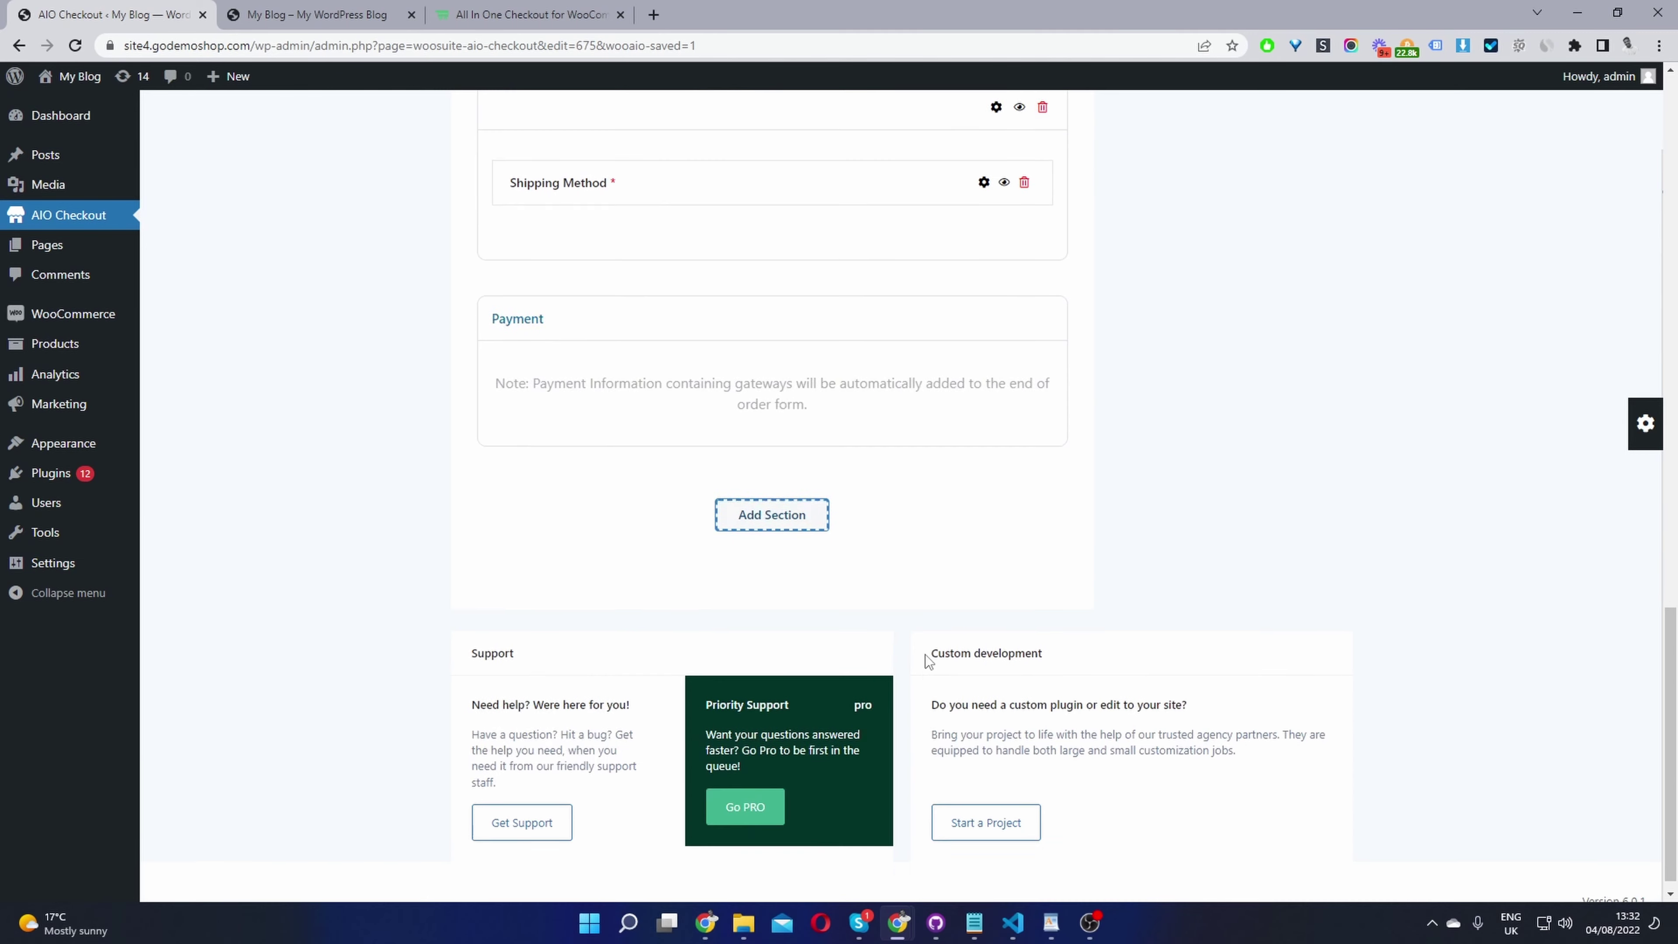
pyautogui.scroll(15, 925, 654)
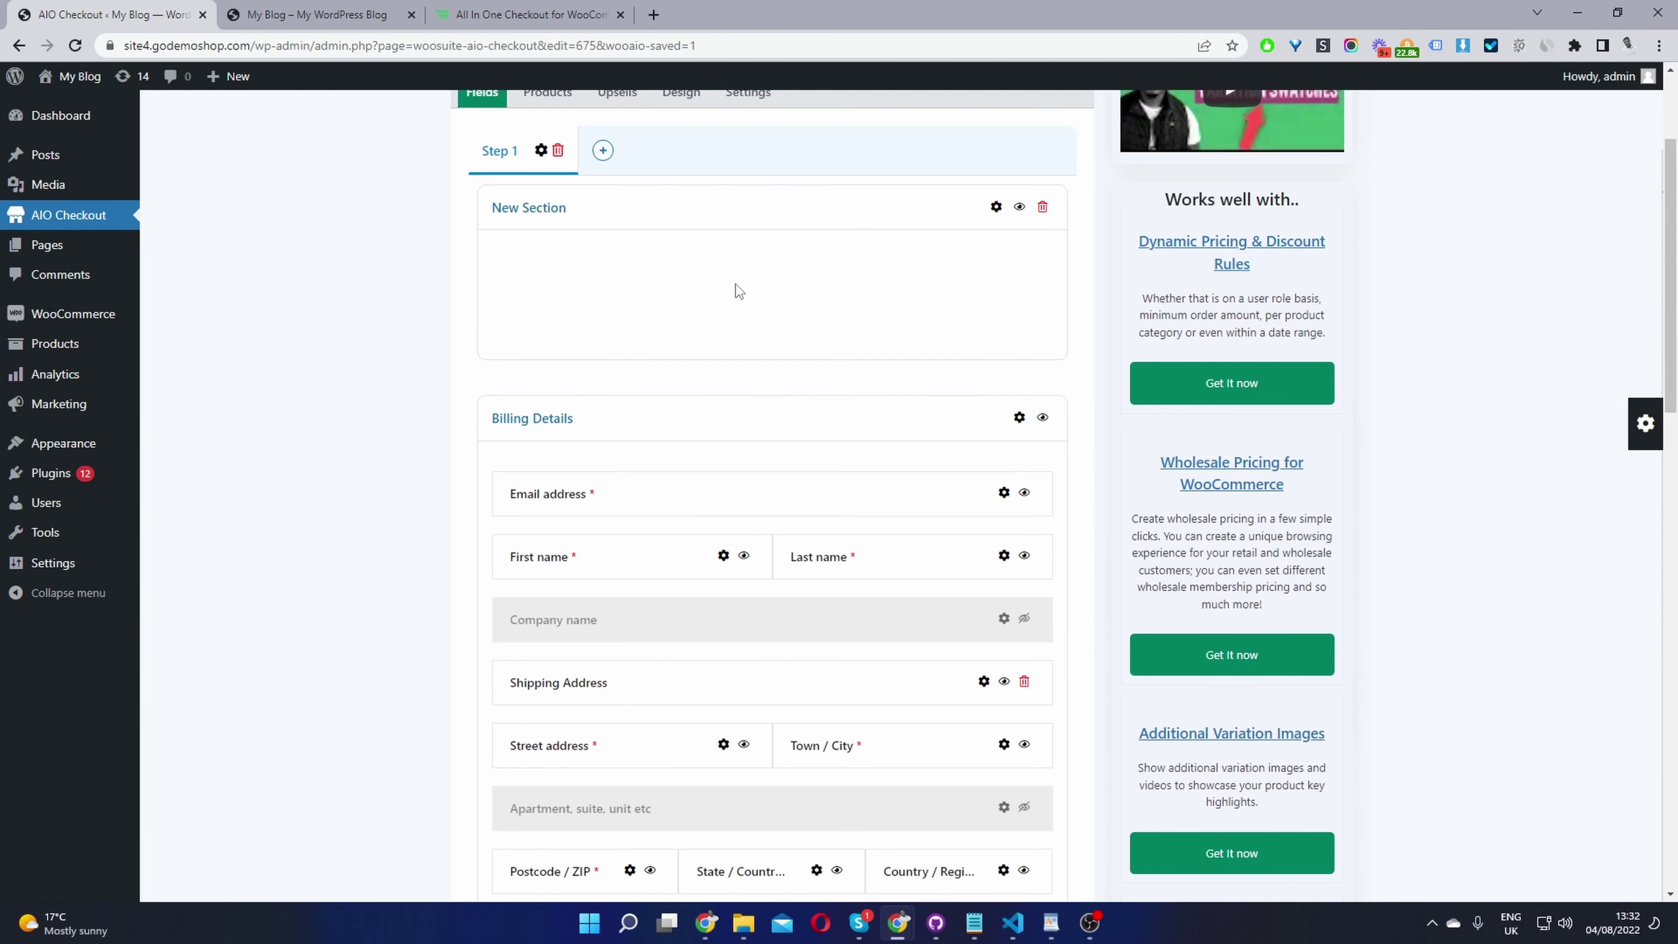
# Step: Add the WooCommerce Order Summary field to the empty new section above Billing Details
pyautogui.click(1645, 423)
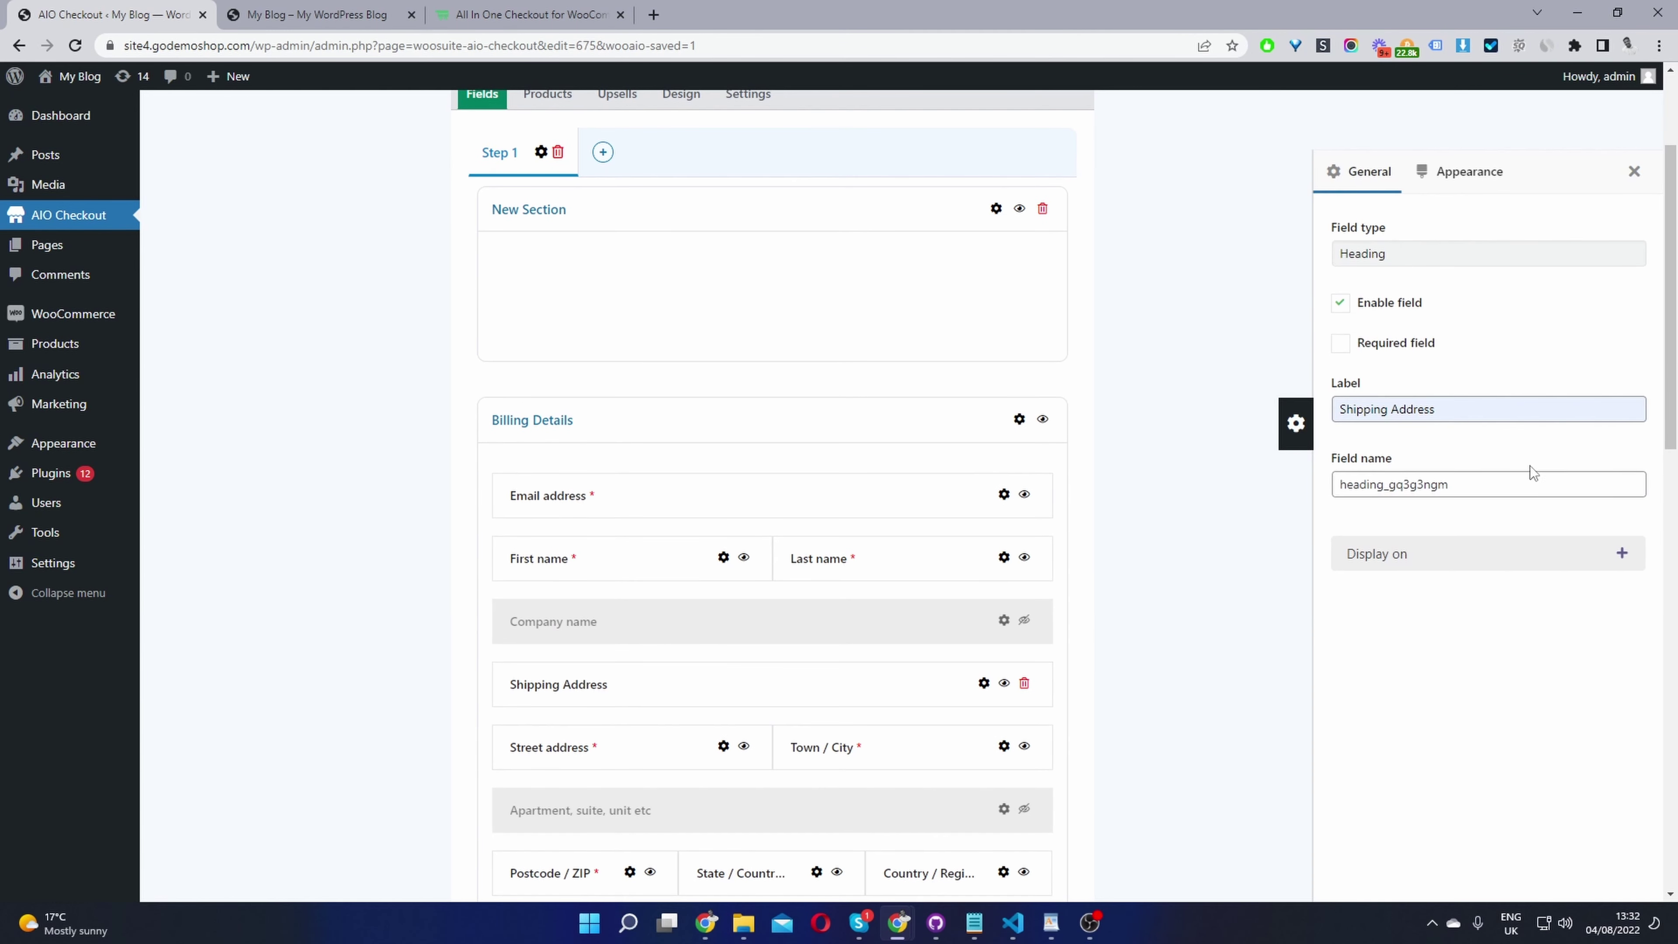
pyautogui.click(1631, 172)
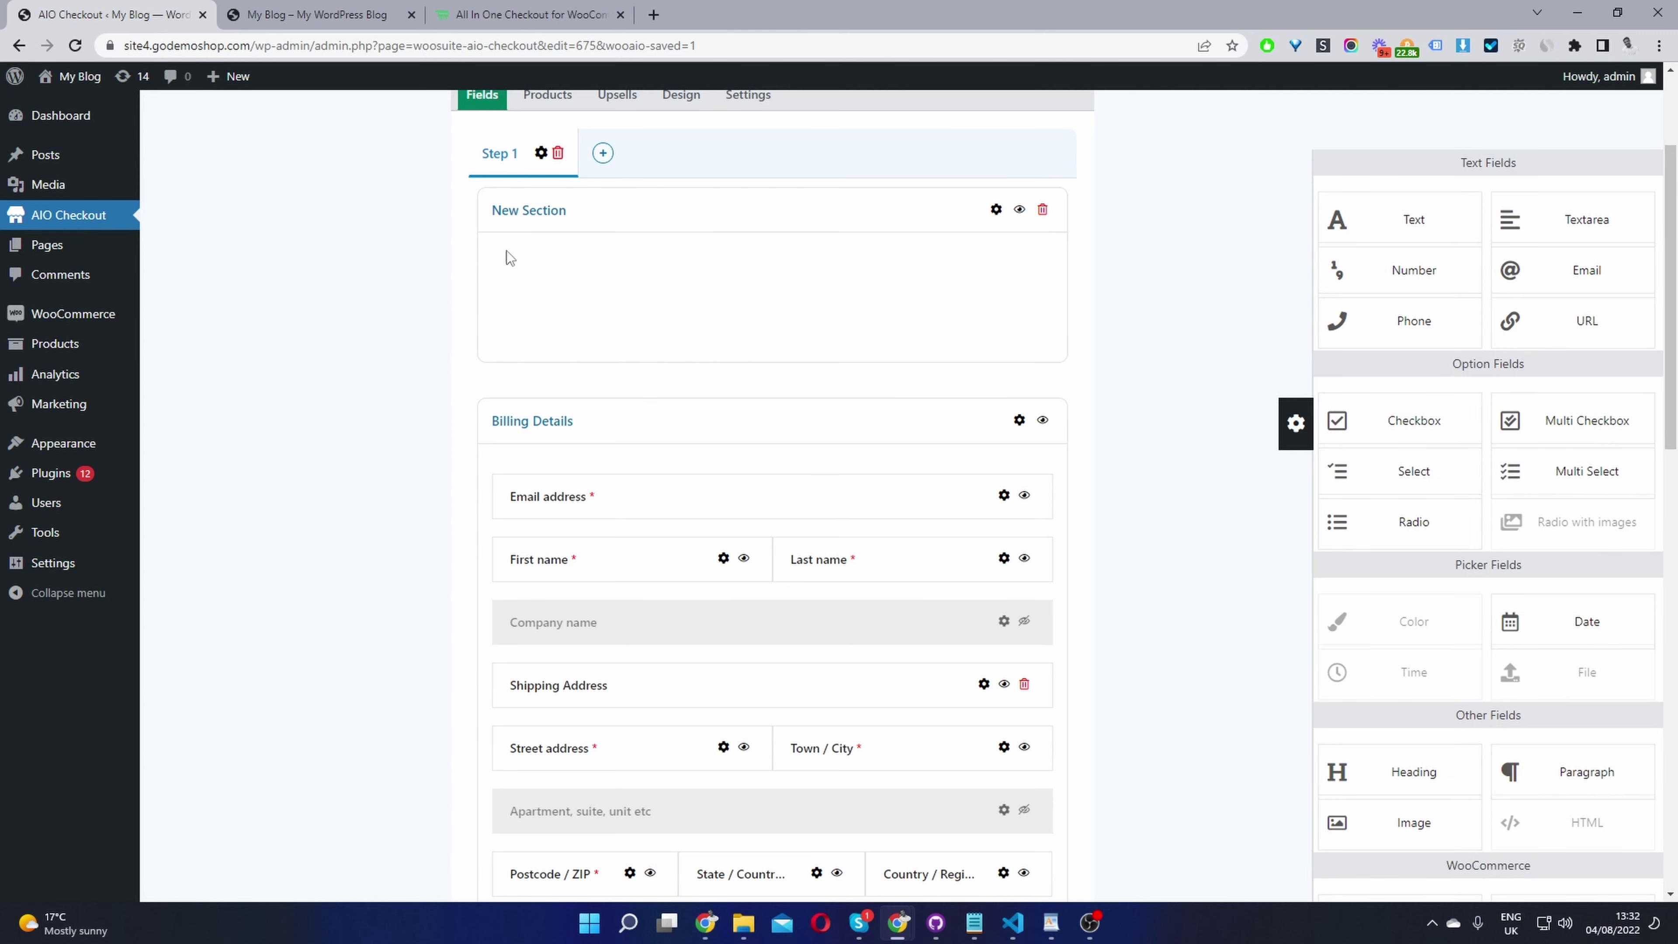
pyautogui.scroll(-4, 1454, 684)
pyautogui.hotkey('ctrl', '-')
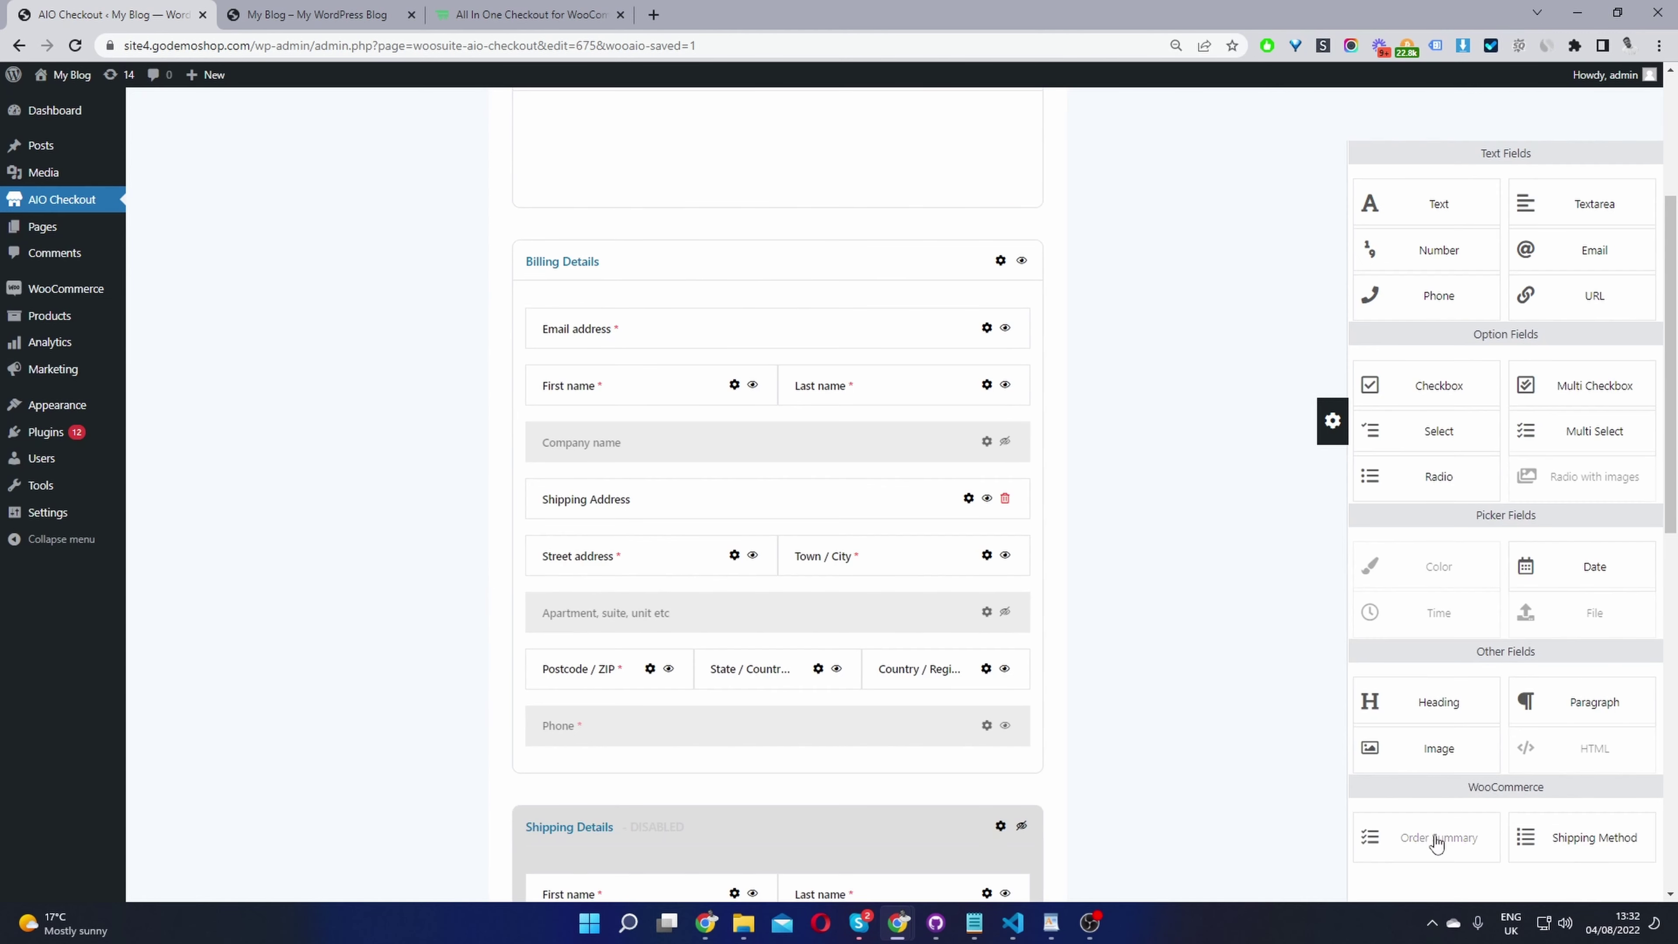
pyautogui.moveTo(1427, 834); pyautogui.dragTo(930, 169)
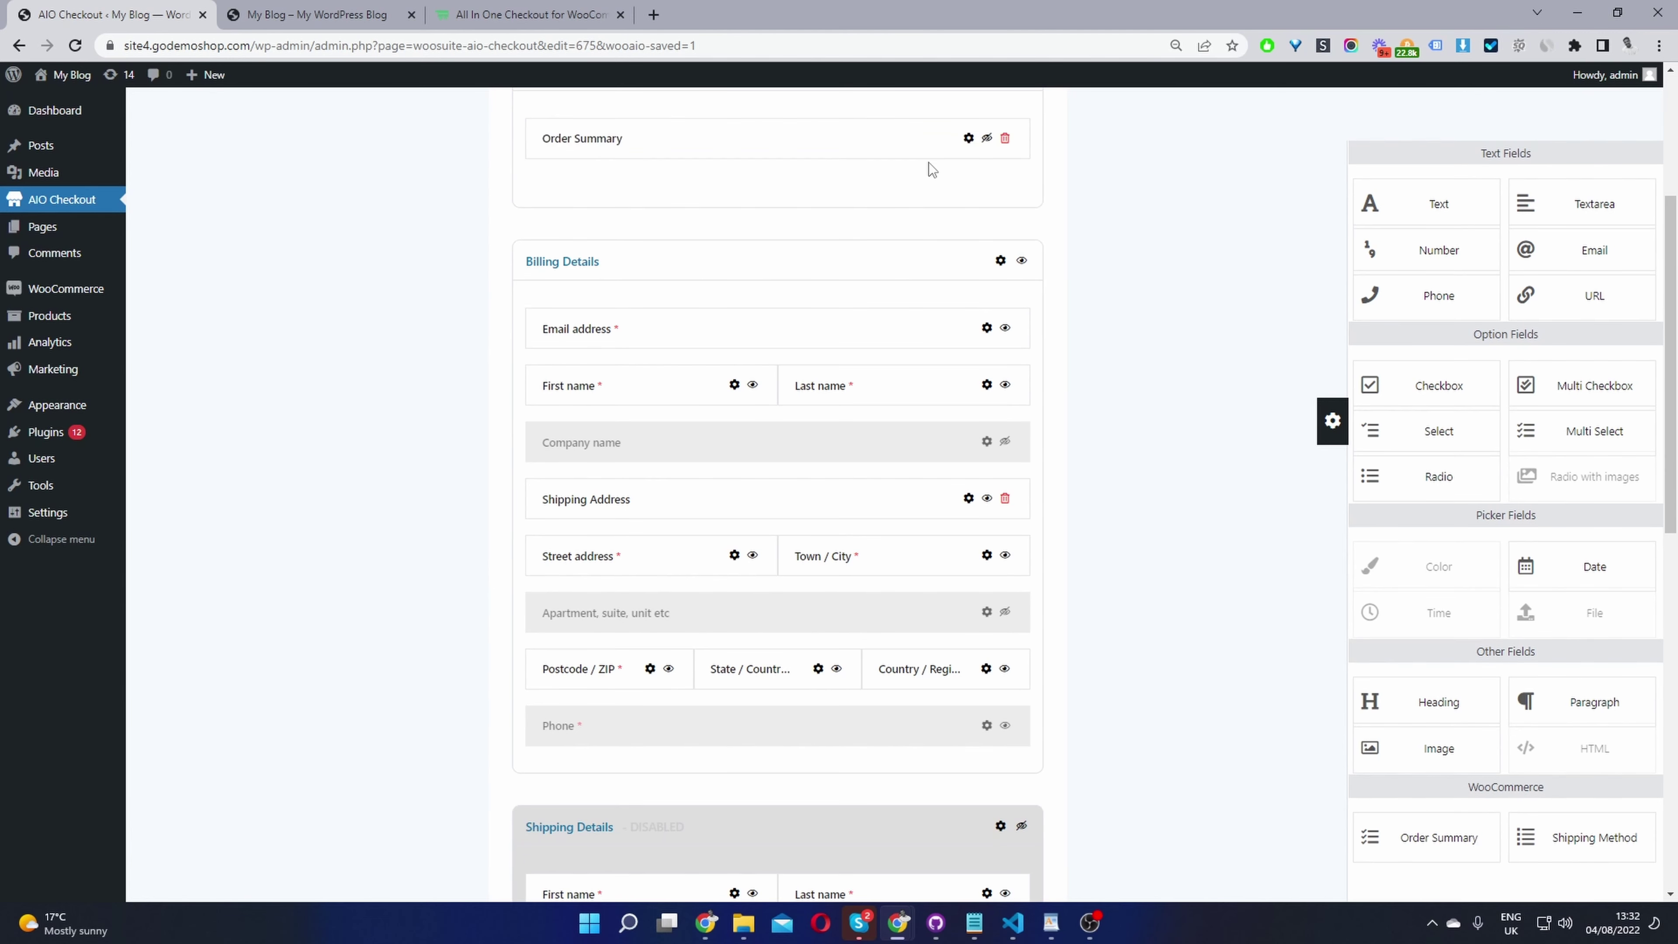
pyautogui.scroll(4, 1018, 332)
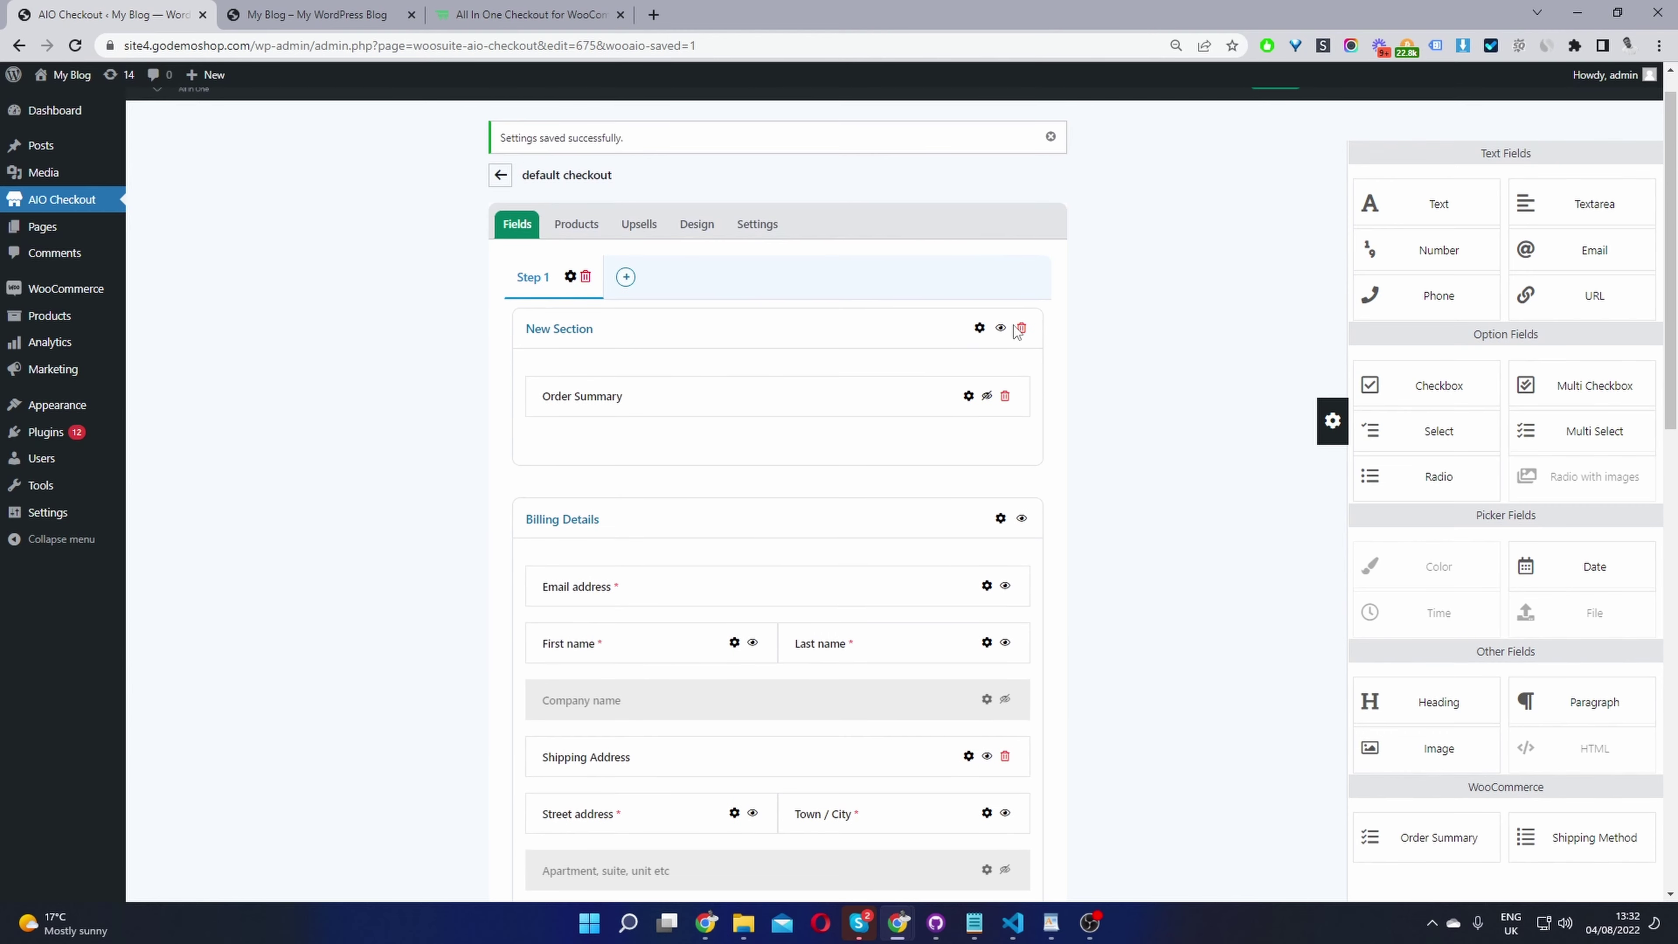
# Step: Set the new section's label to "Order Summary" and save the checkout form
pyautogui.click(980, 330)
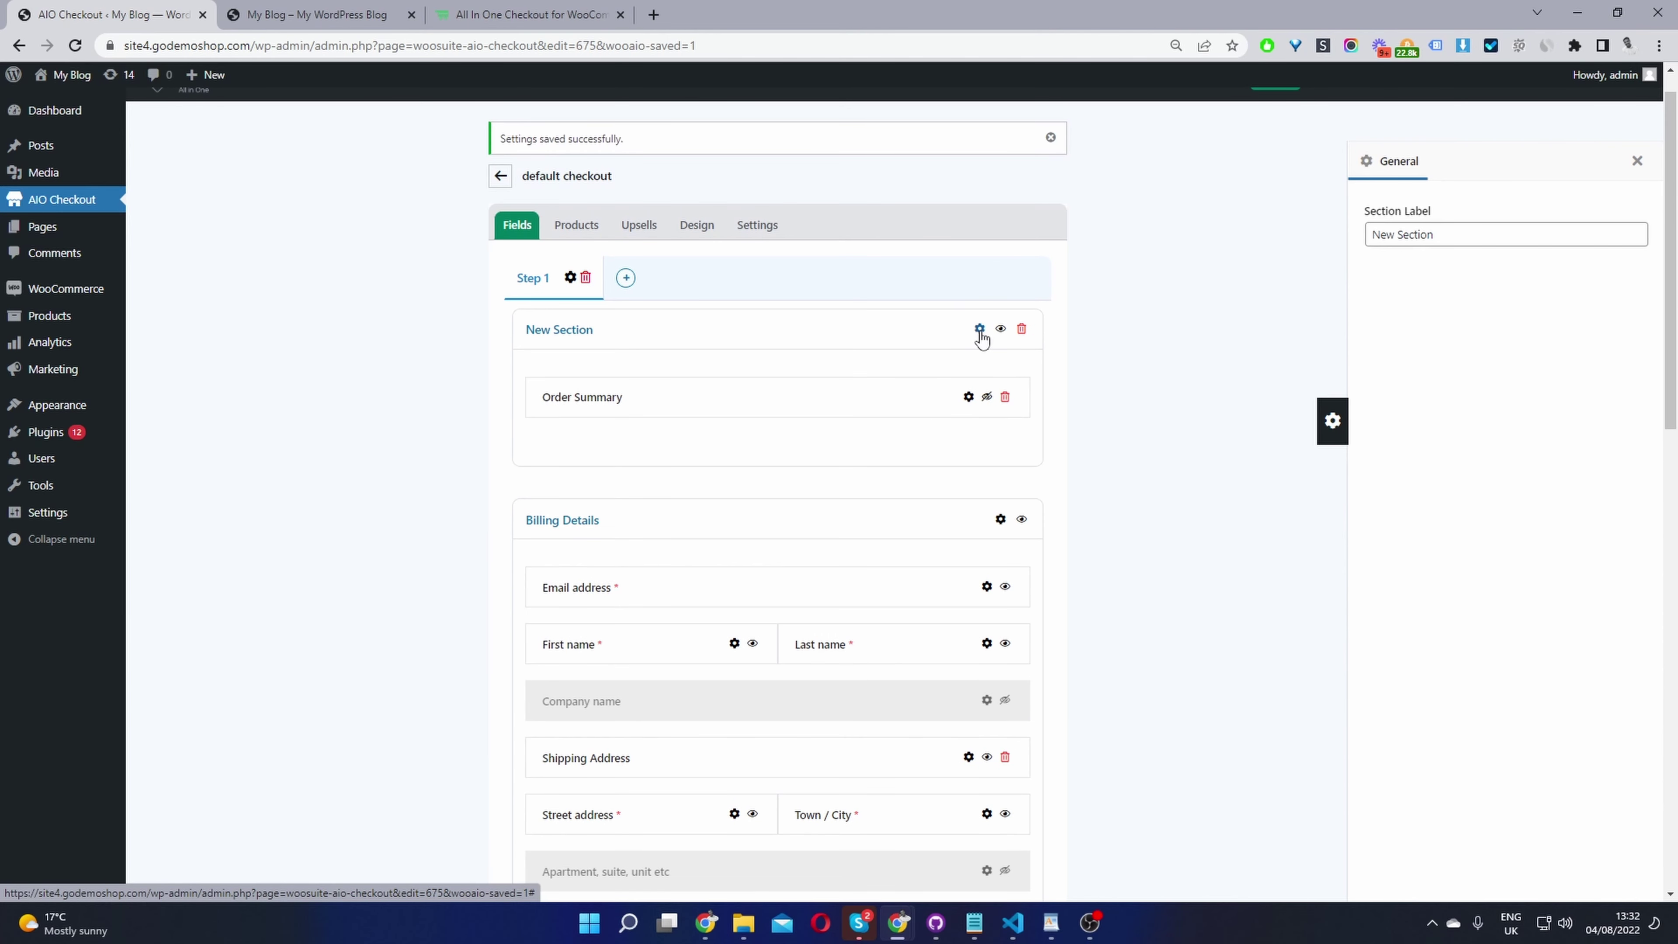
pyautogui.click(1411, 234)
pyautogui.hotkey('ctrl', 'a')
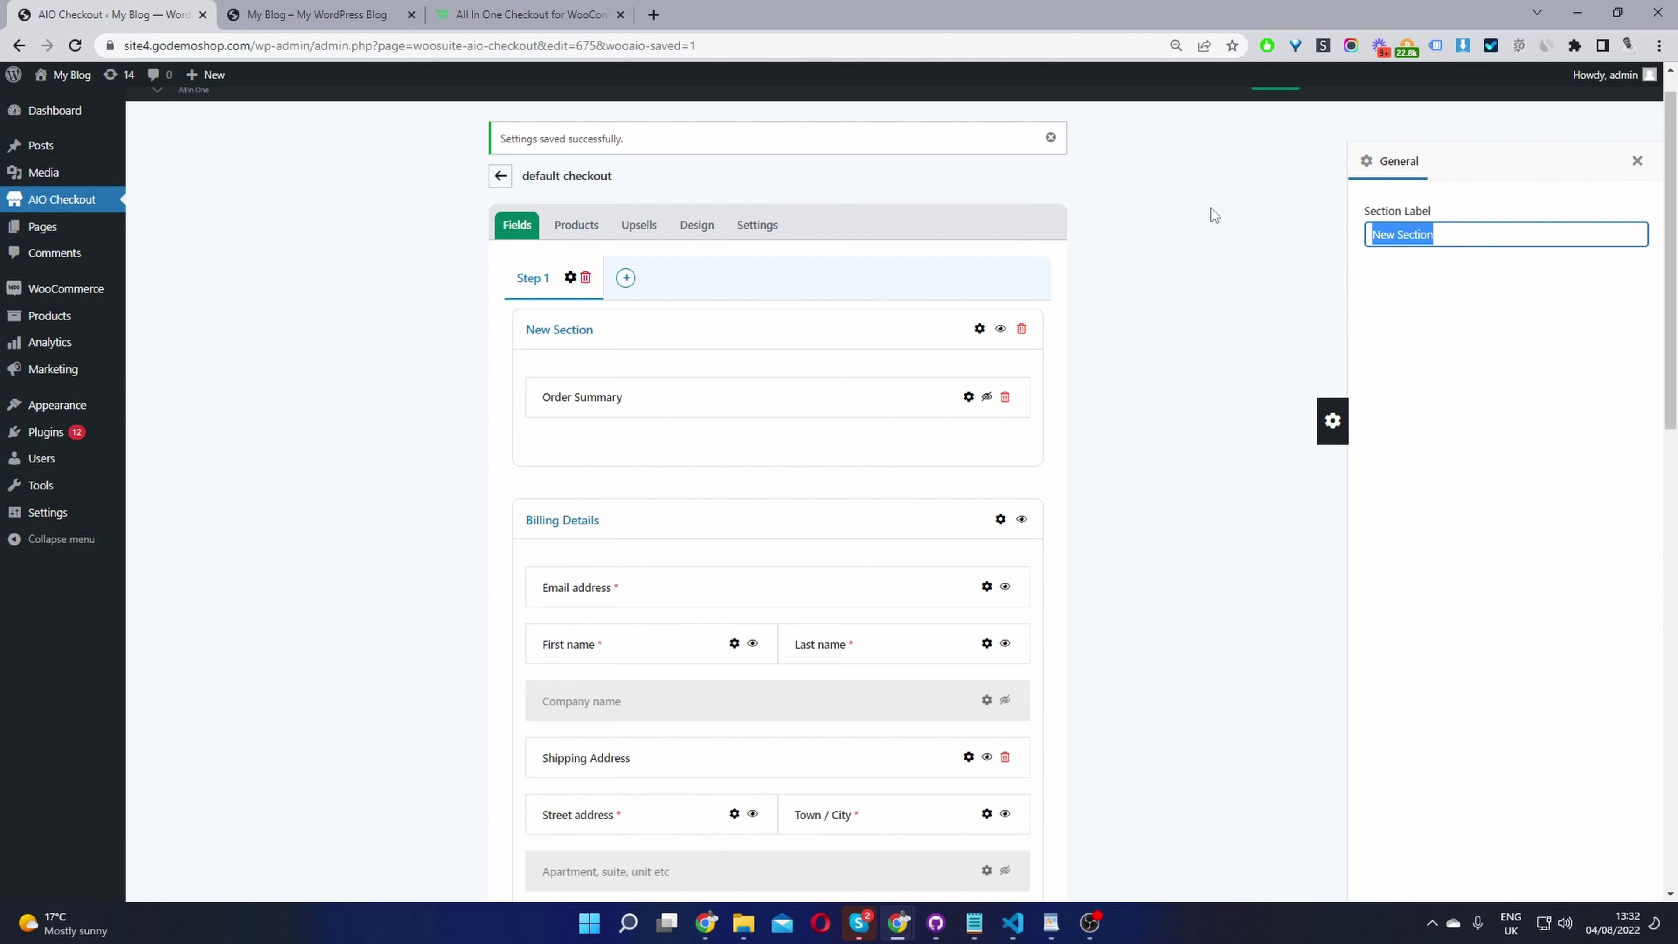
pyautogui.write('Or')
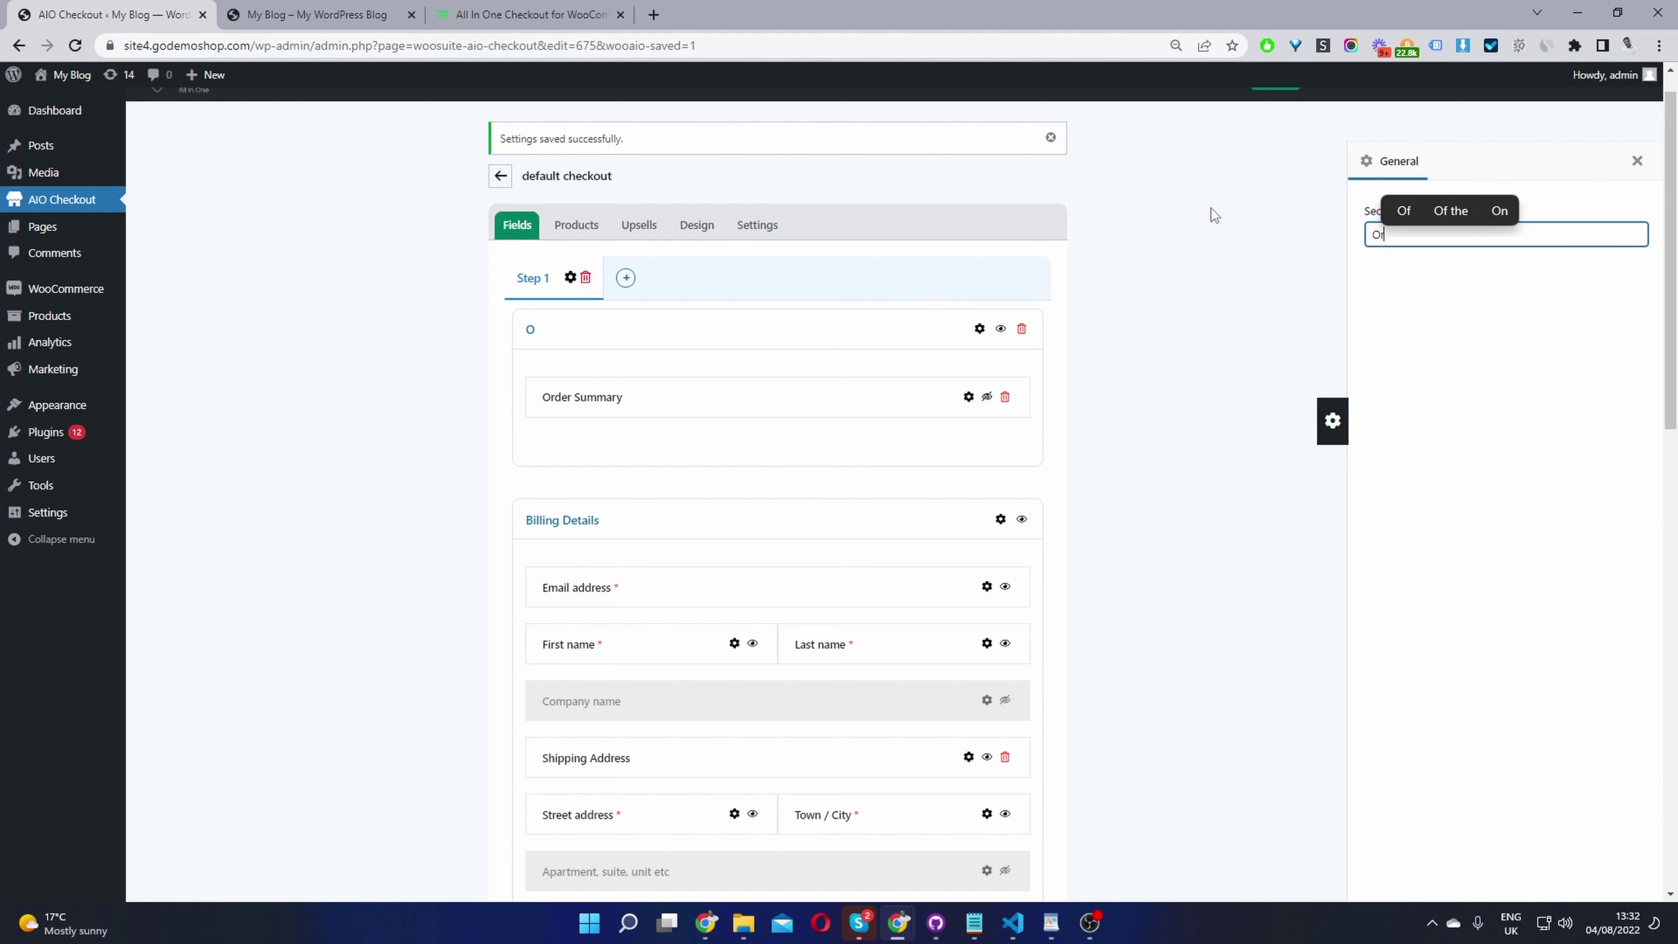
pyautogui.write('der Summary')
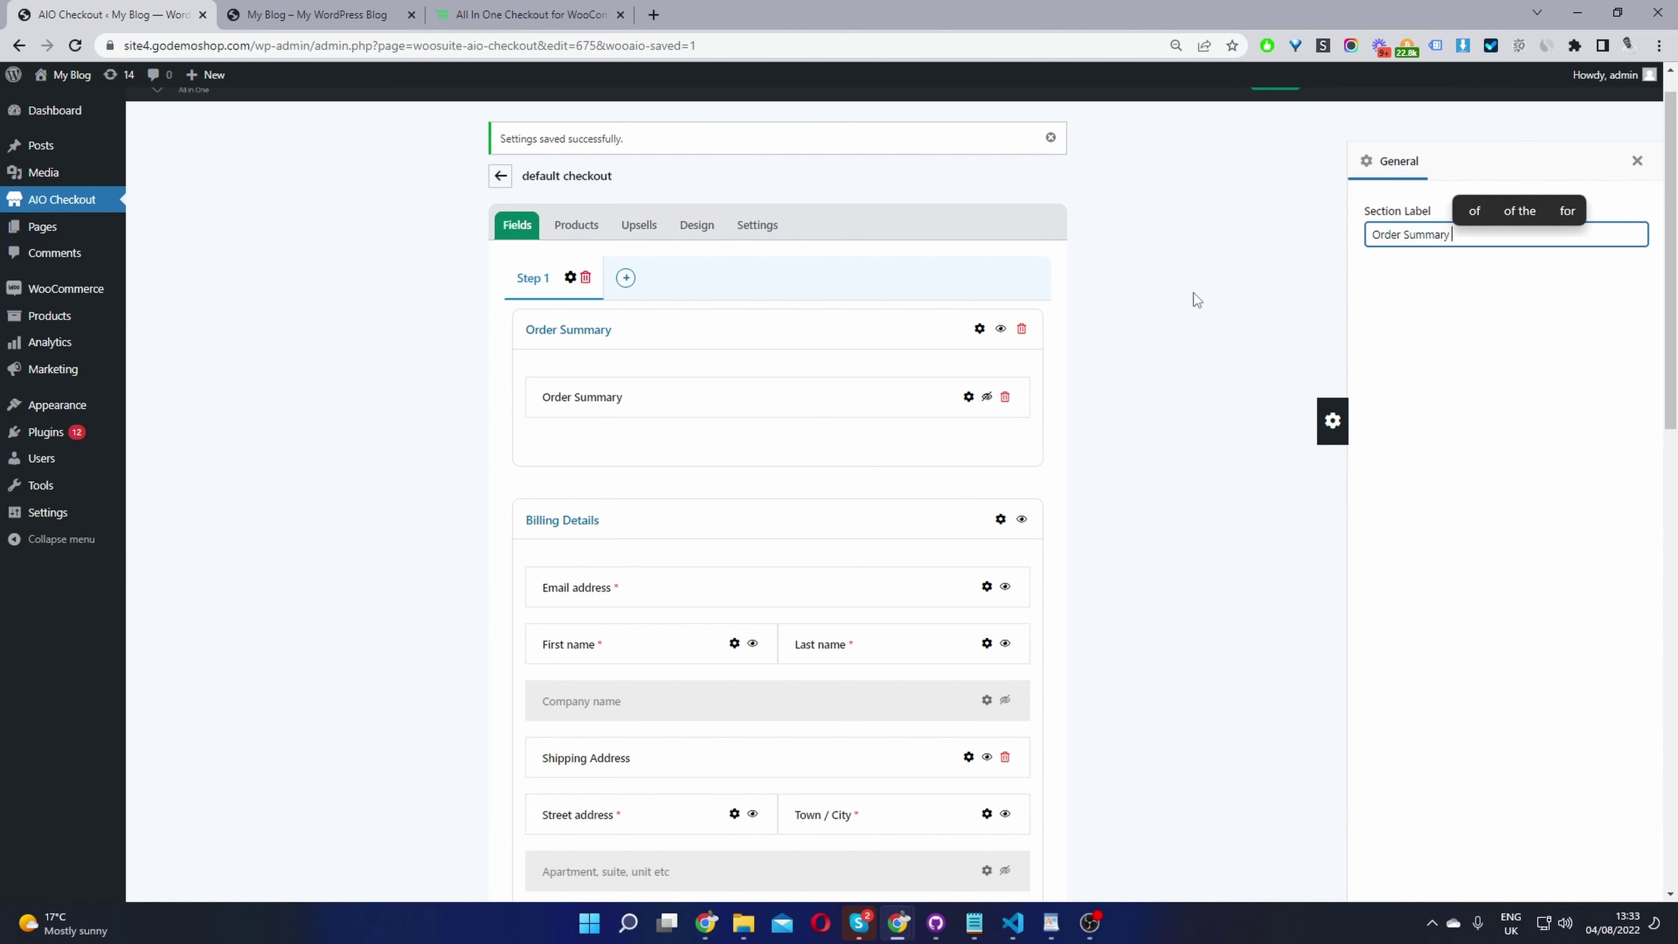
pyautogui.click(1636, 160)
pyautogui.scroll(1, 1315, 344)
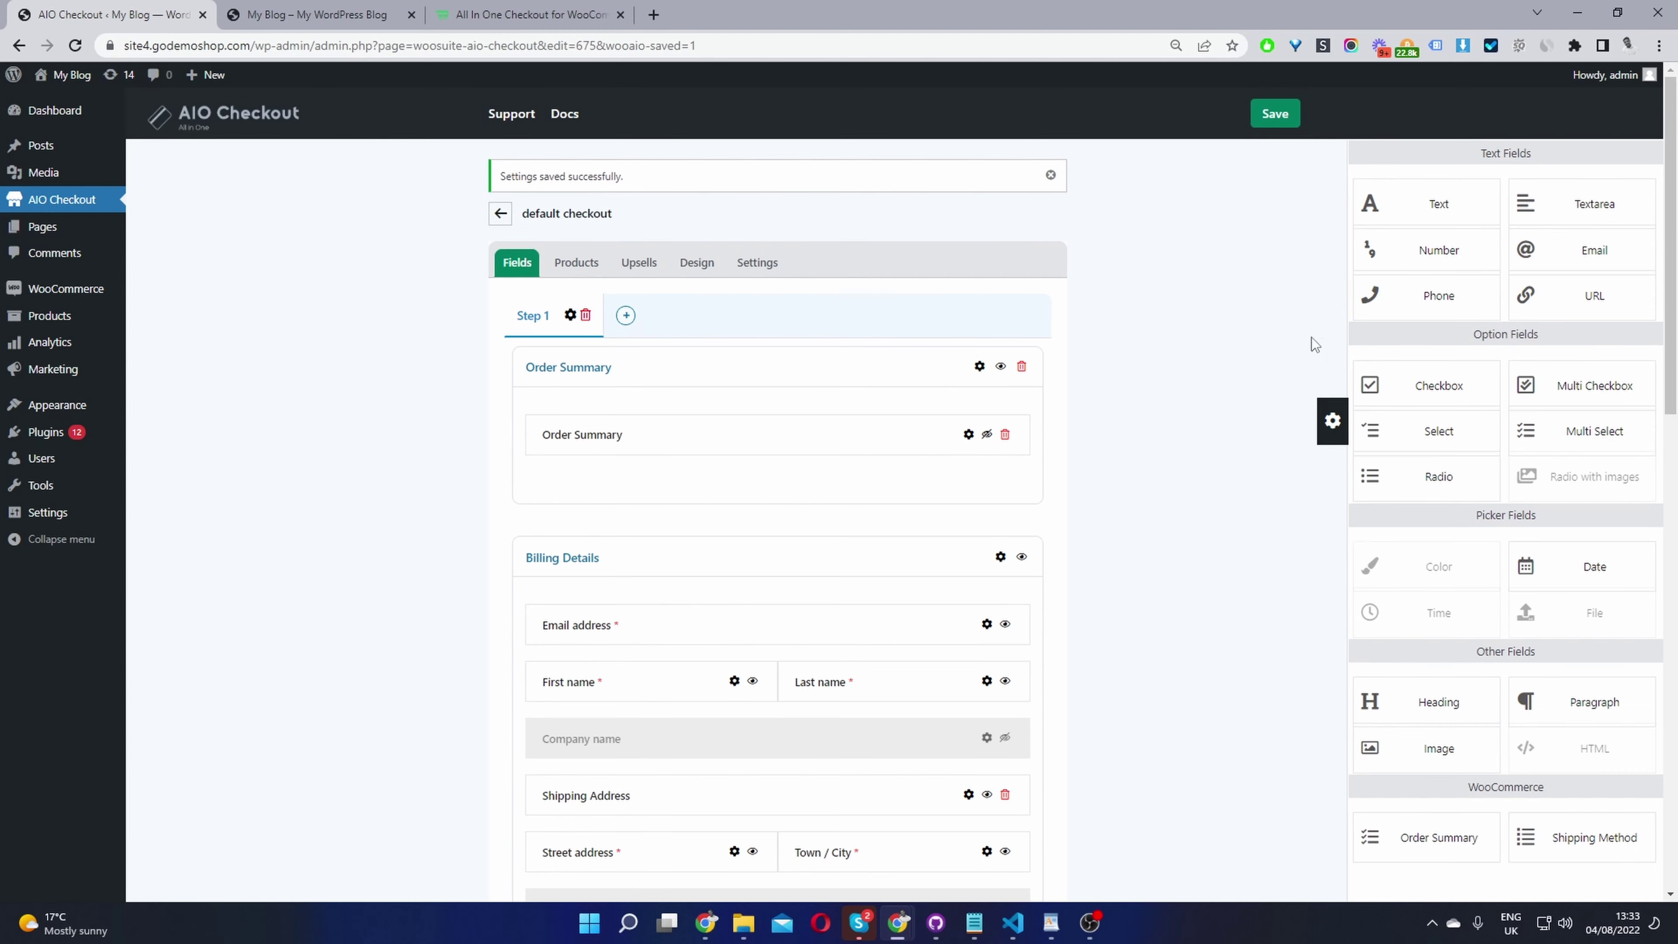
pyautogui.click(1274, 119)
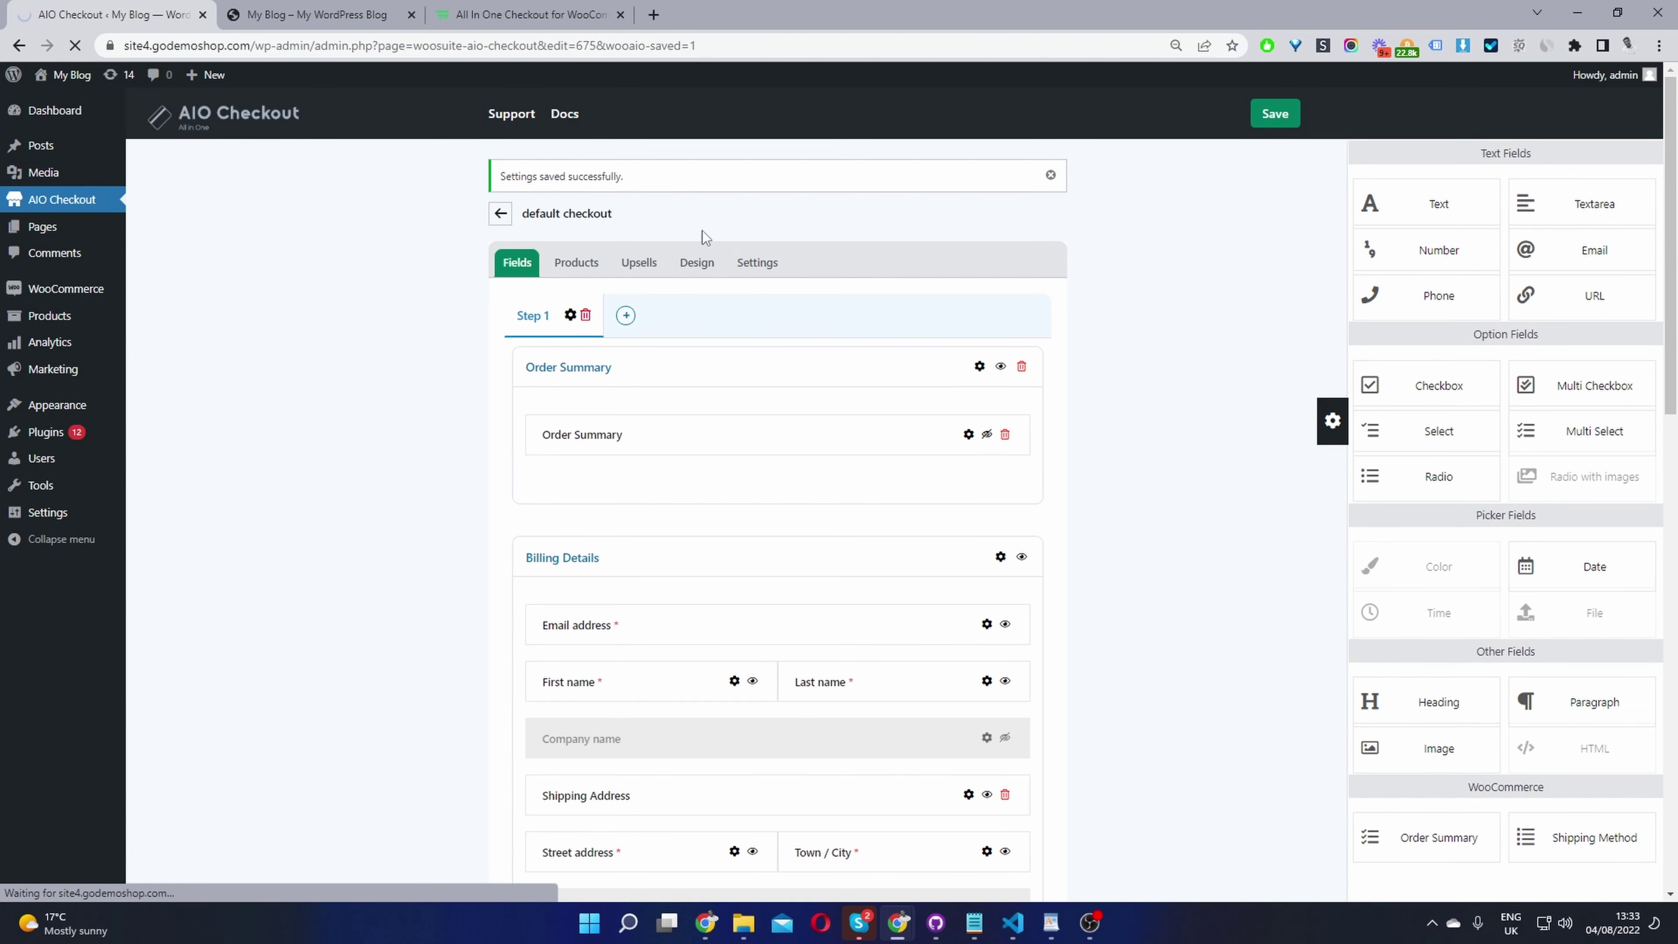
# Step: Examine the order summary, billing, shipping and payment parts of the checkout form on the live page
pyautogui.click(308, 12)
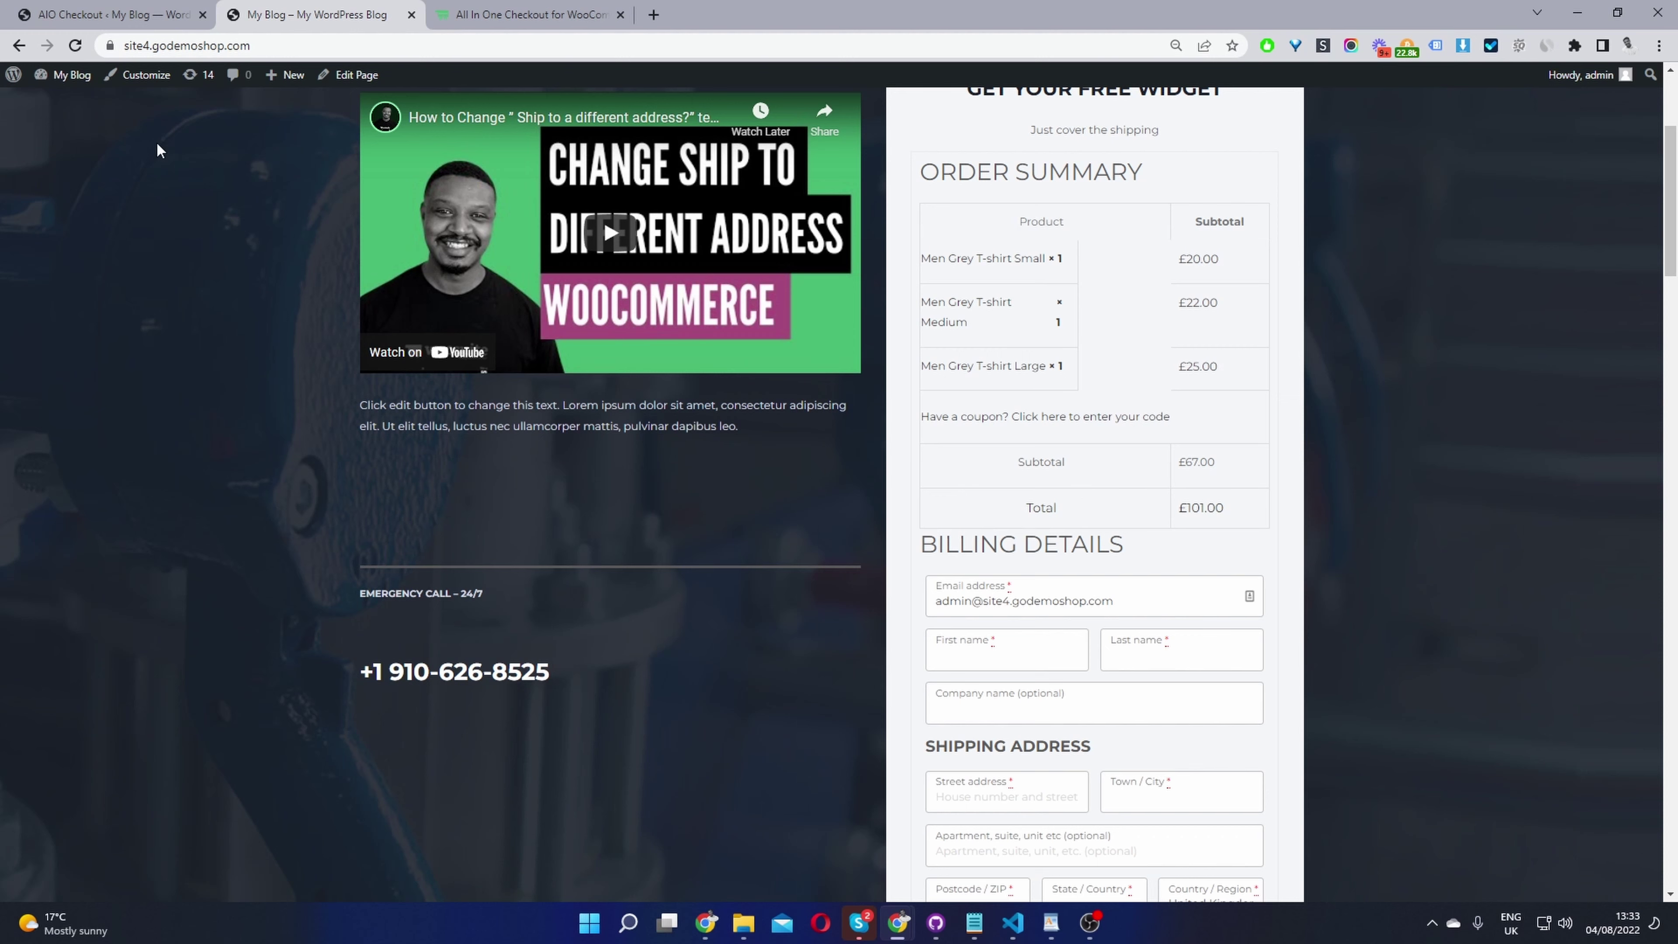
pyautogui.scroll(-5, 1014, 547)
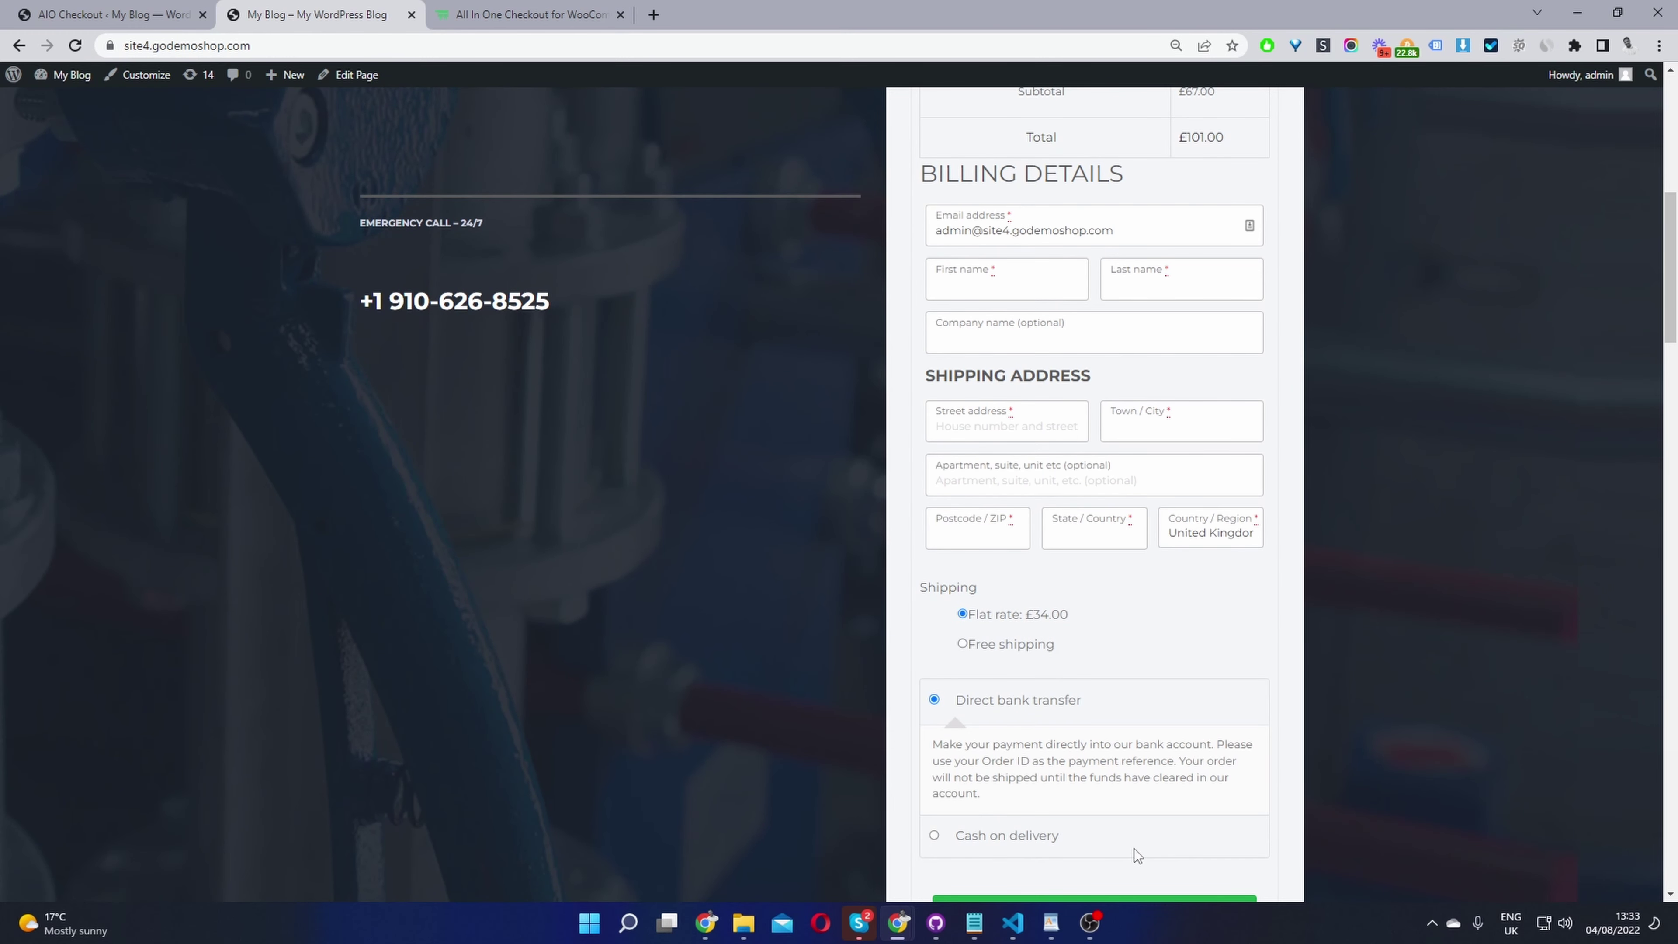
pyautogui.scroll(2, 1111, 847)
pyautogui.hotkey('ctrl', 'pageup')
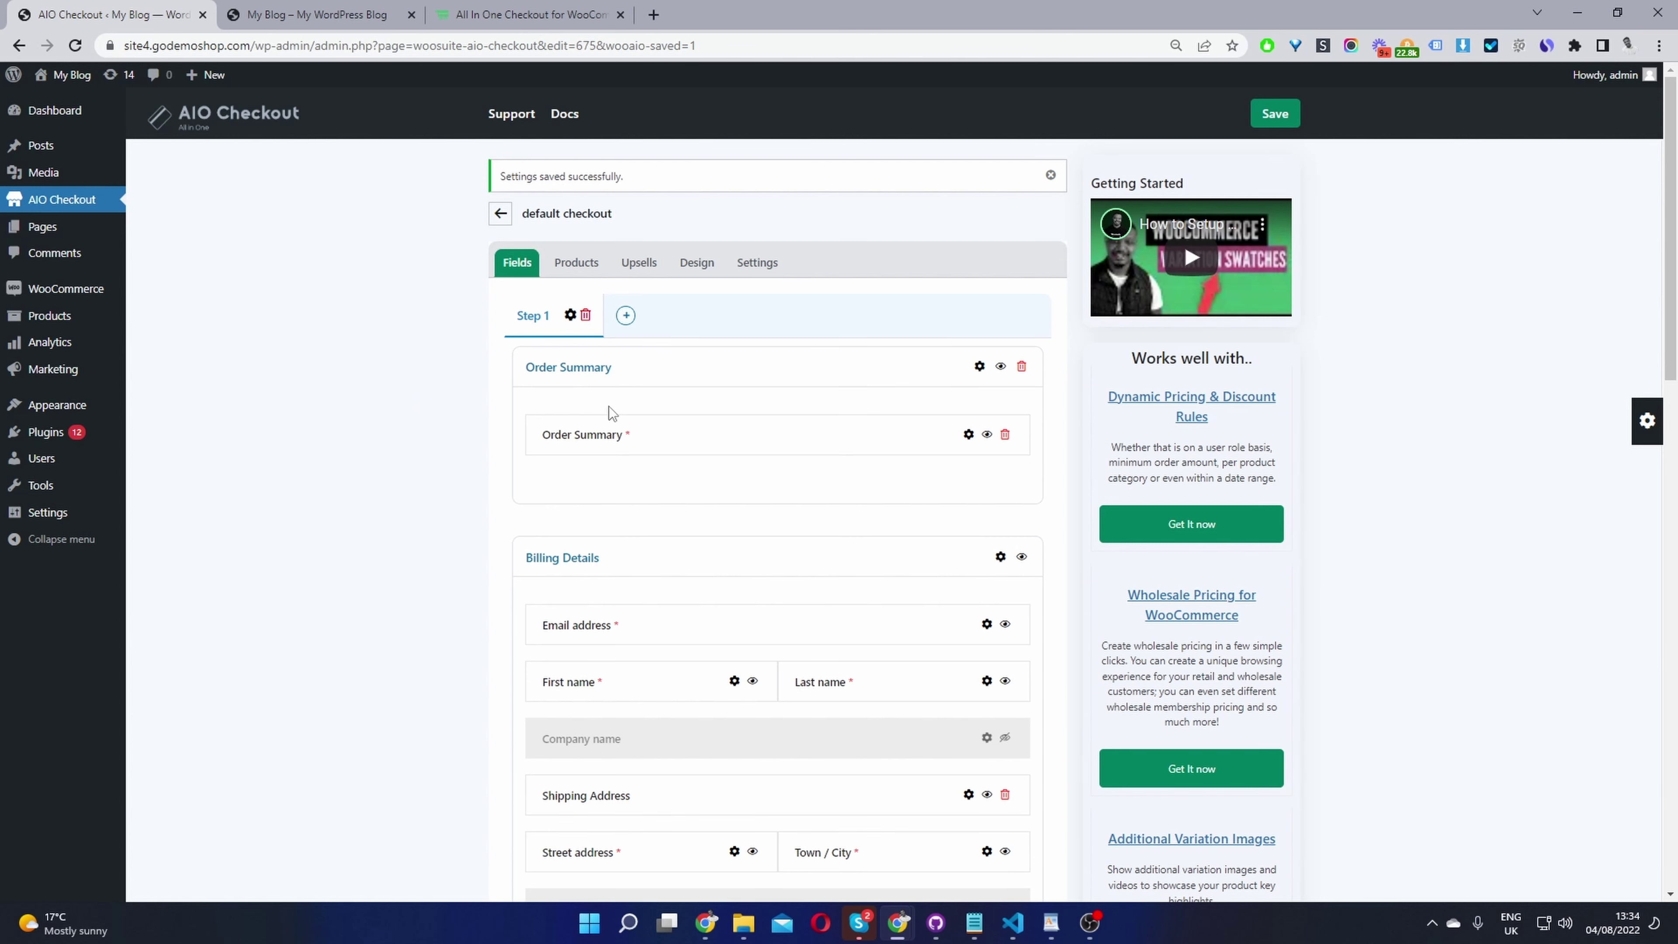
pyautogui.click(302, 24)
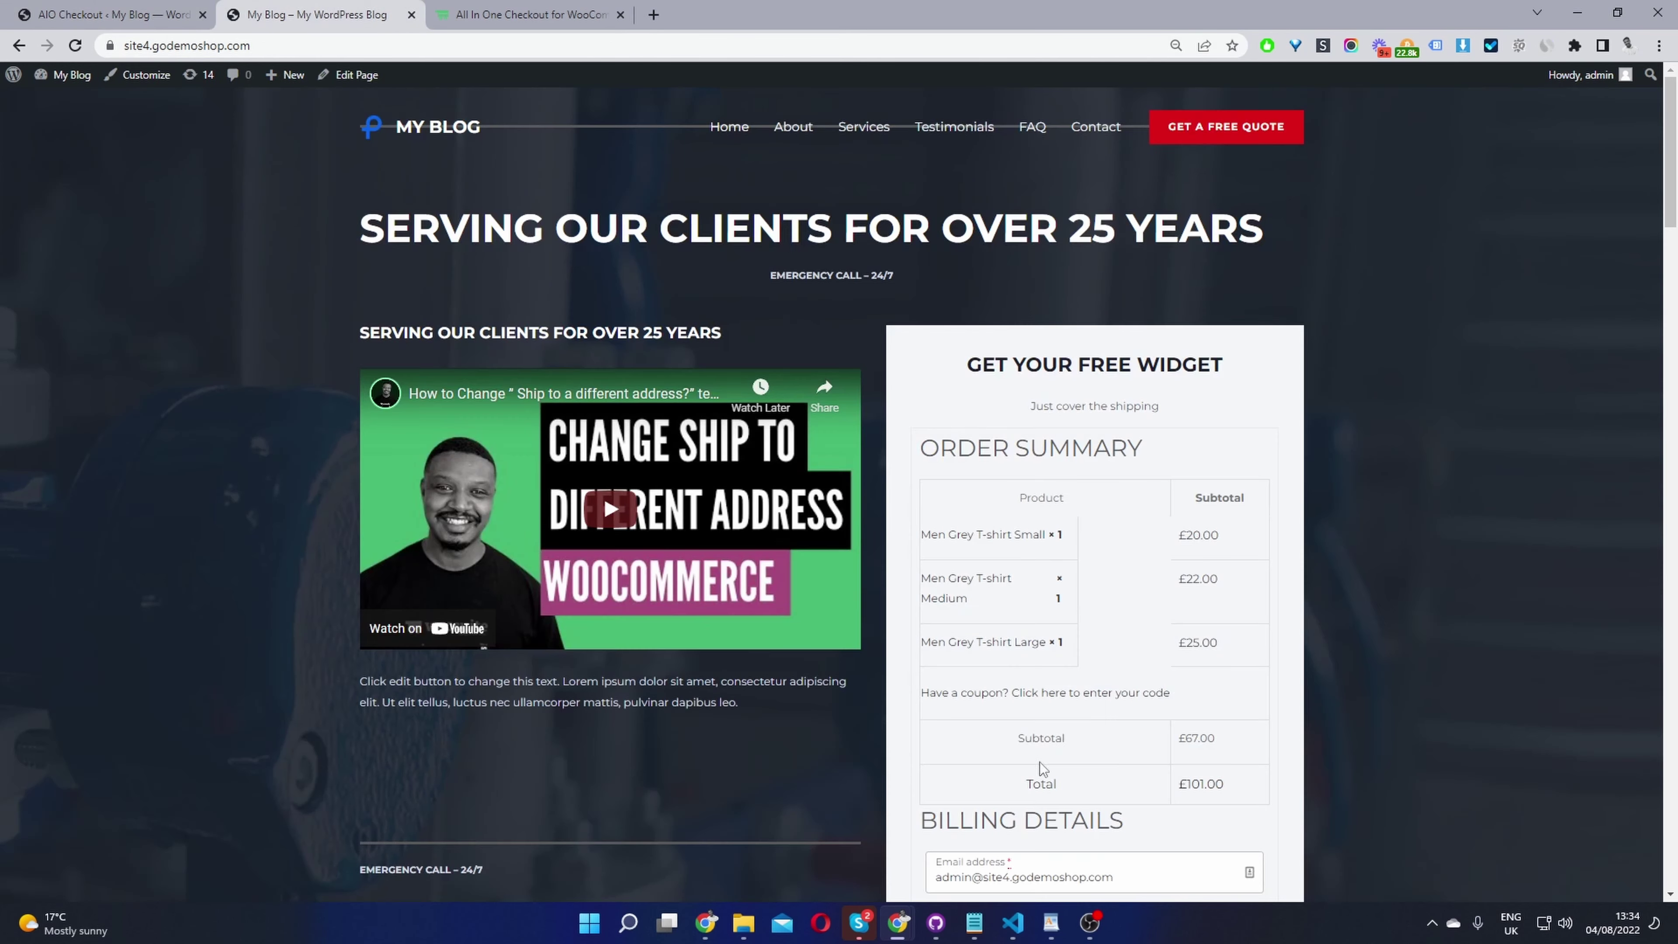
# Step: Open the Home page for editing in a new tab and show the list view of its blocks
pyautogui.middleClick(345, 78)
pyautogui.click(590, 14)
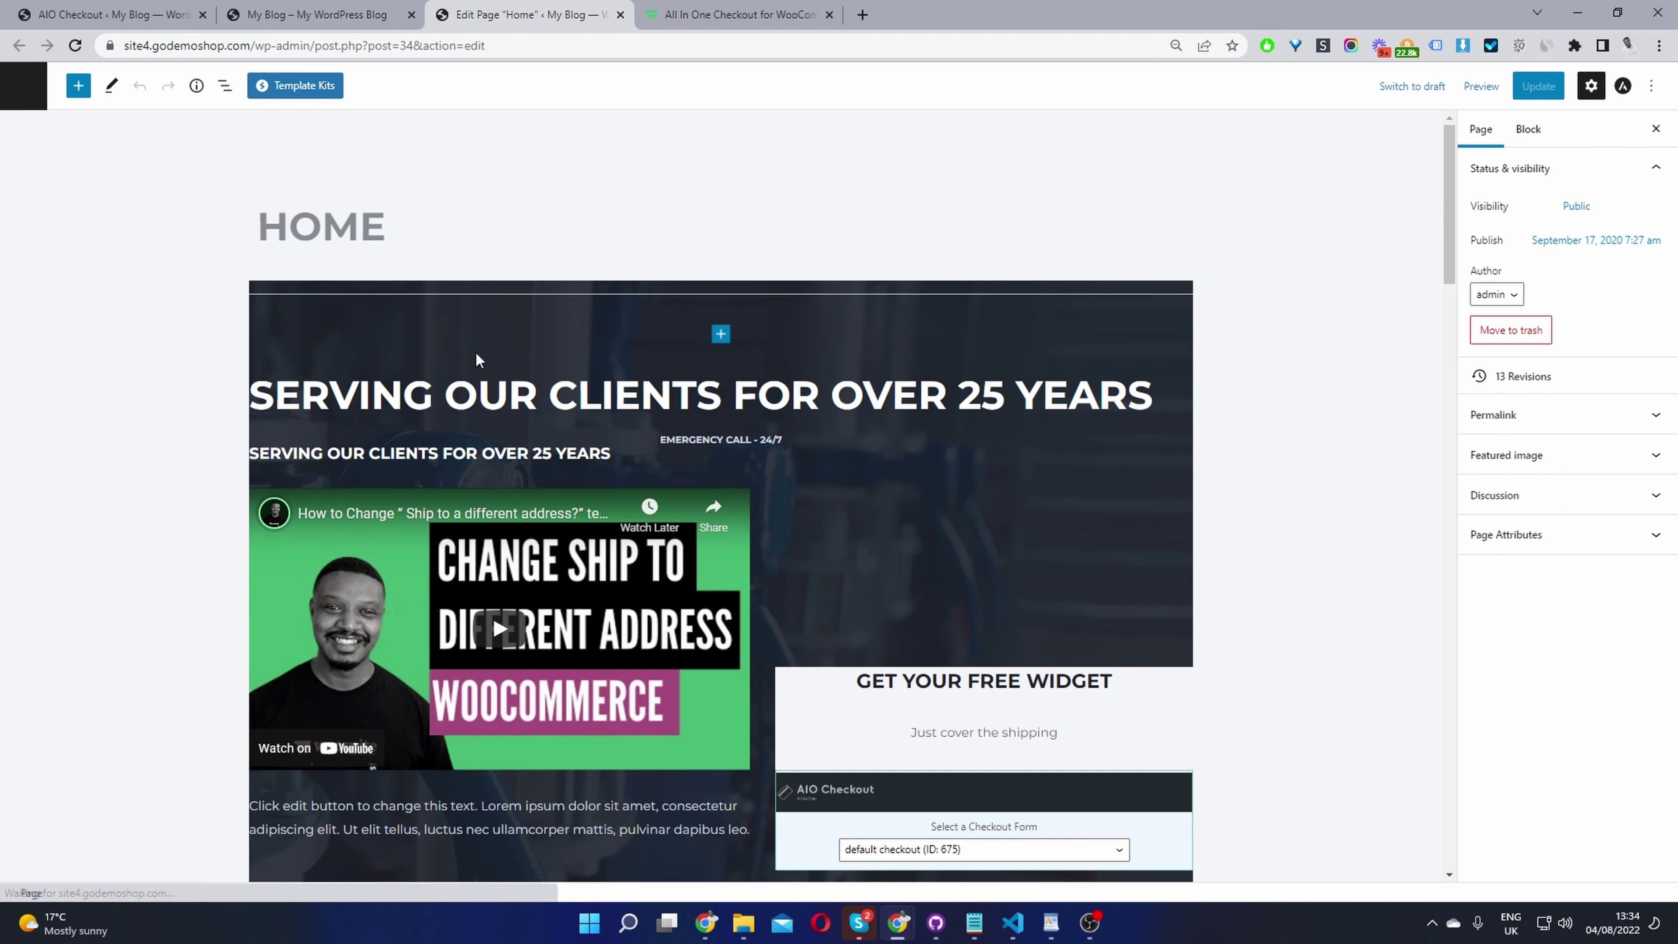
pyautogui.click(224, 85)
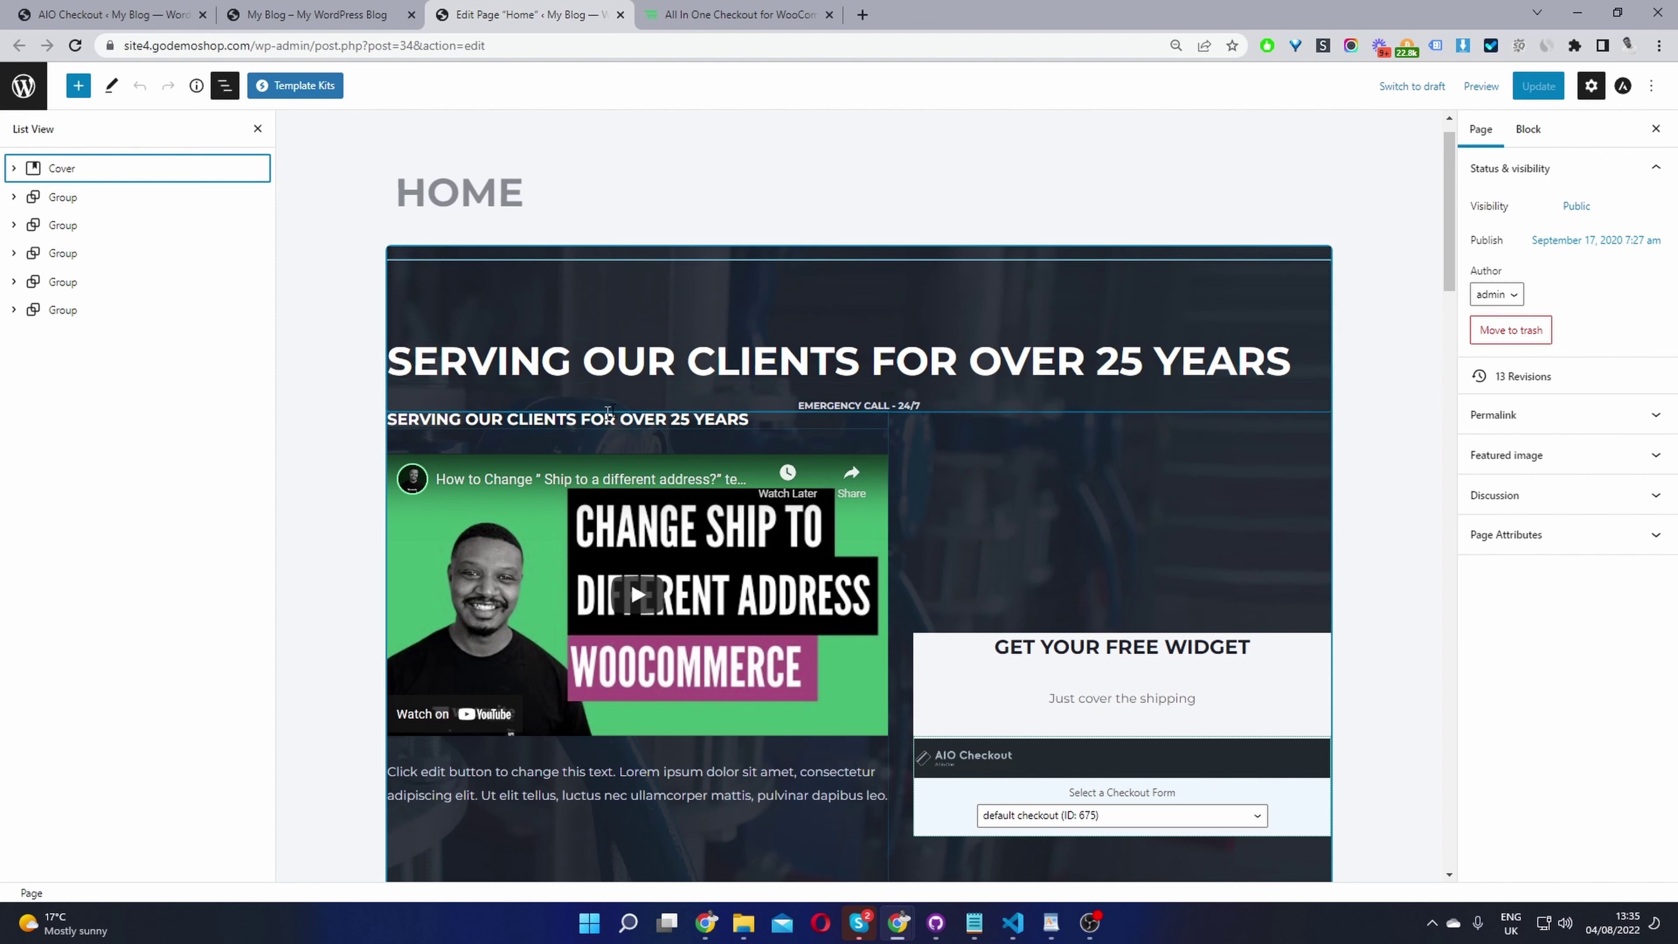
# Step: Look through the Home page content, from the cover with its AIO Checkout block down to the services and testimonials
pyautogui.scroll(-3, 700, 449)
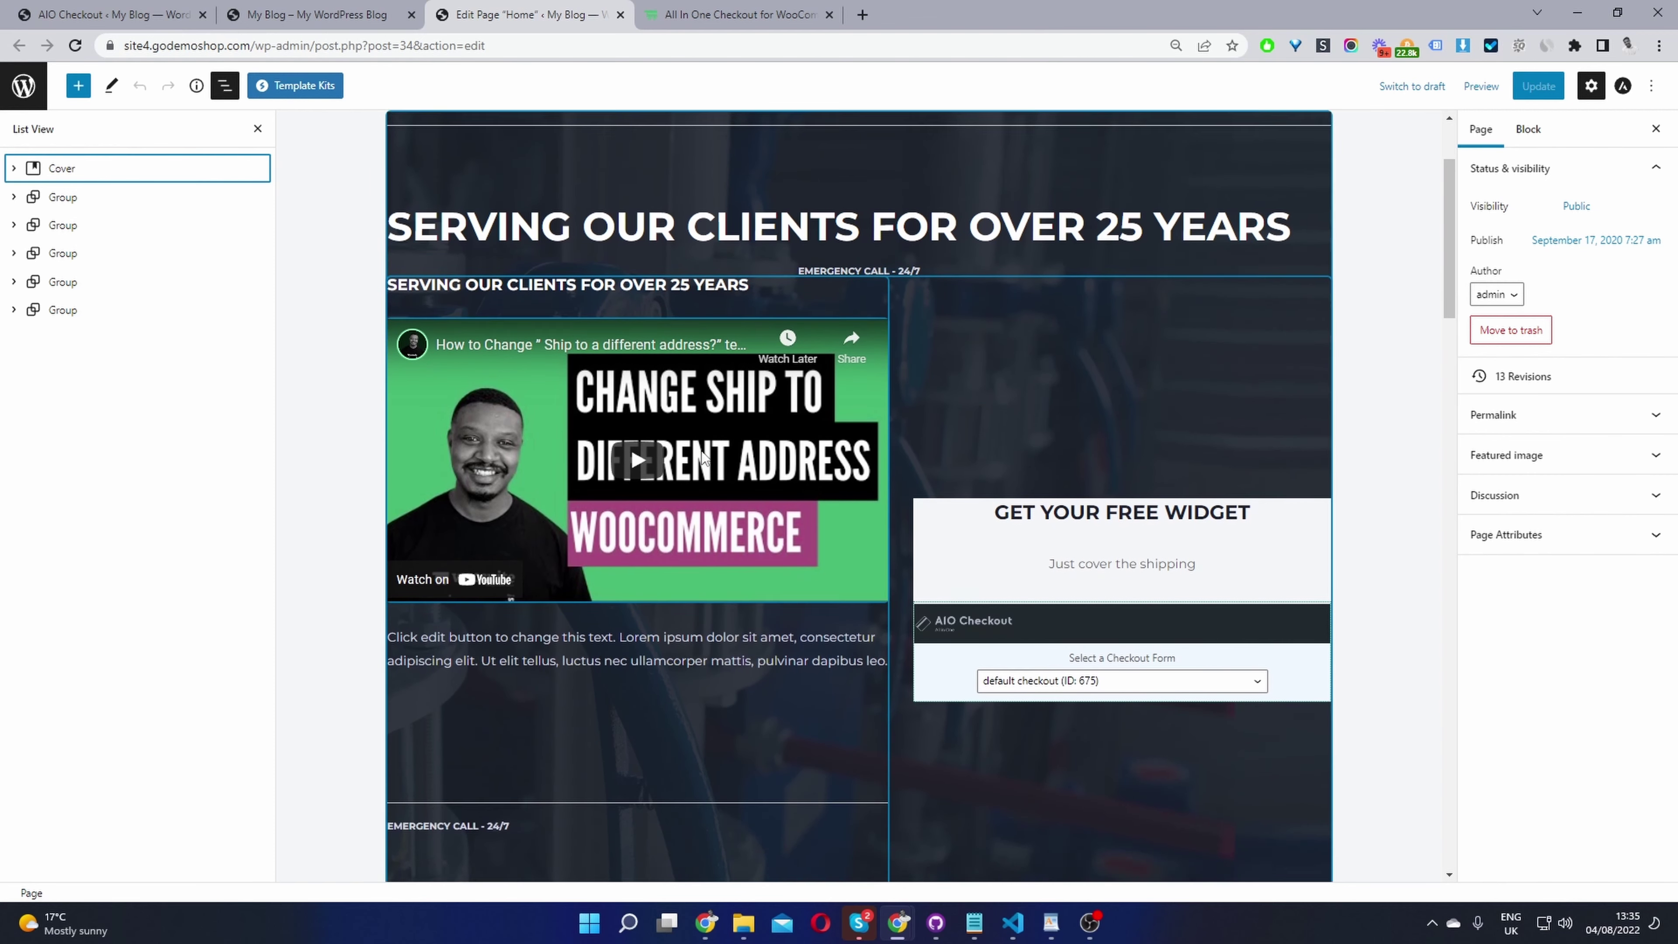
pyautogui.scroll(1, 489, 377)
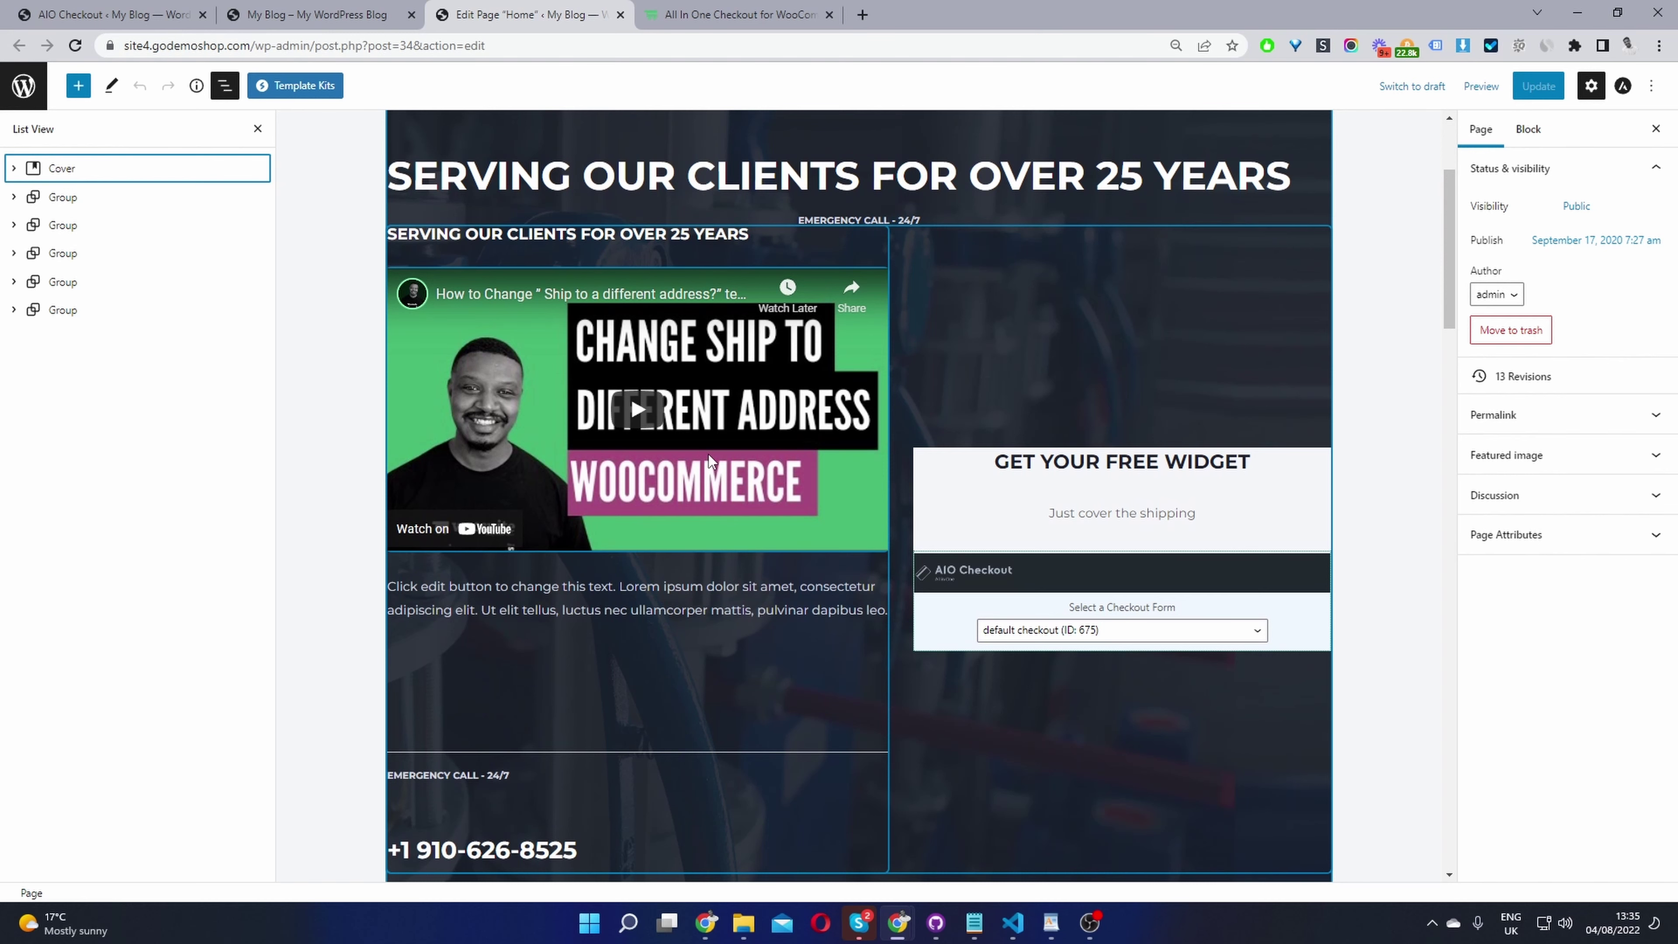
pyautogui.scroll(-3, 1063, 344)
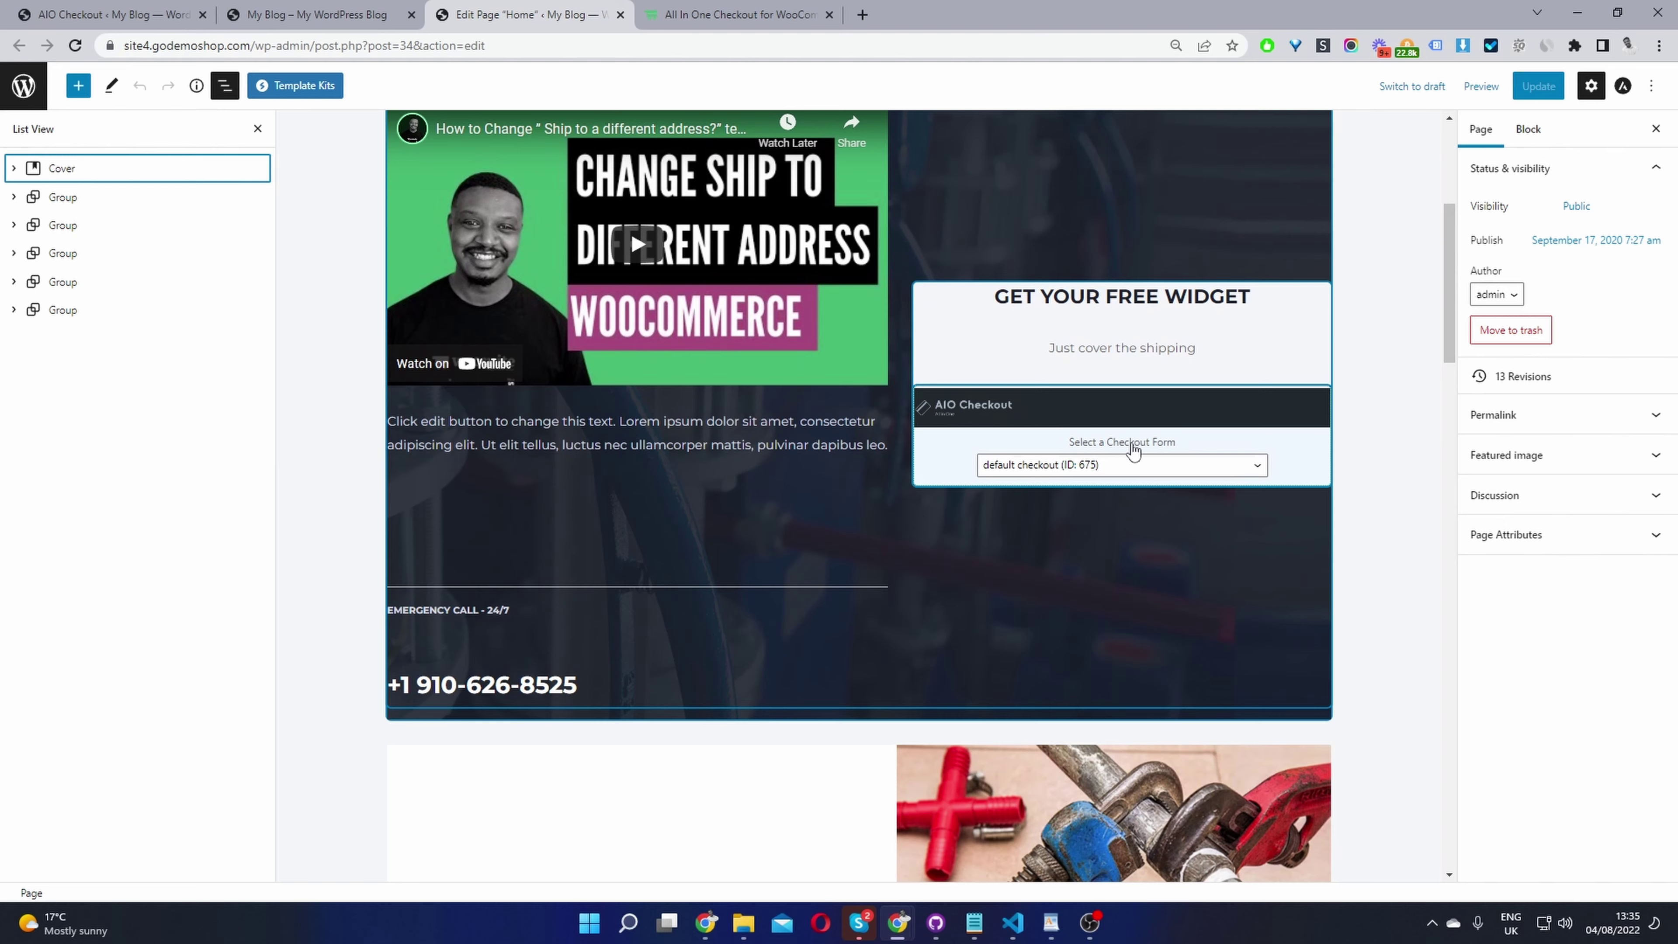
pyautogui.scroll(-15, 1131, 449)
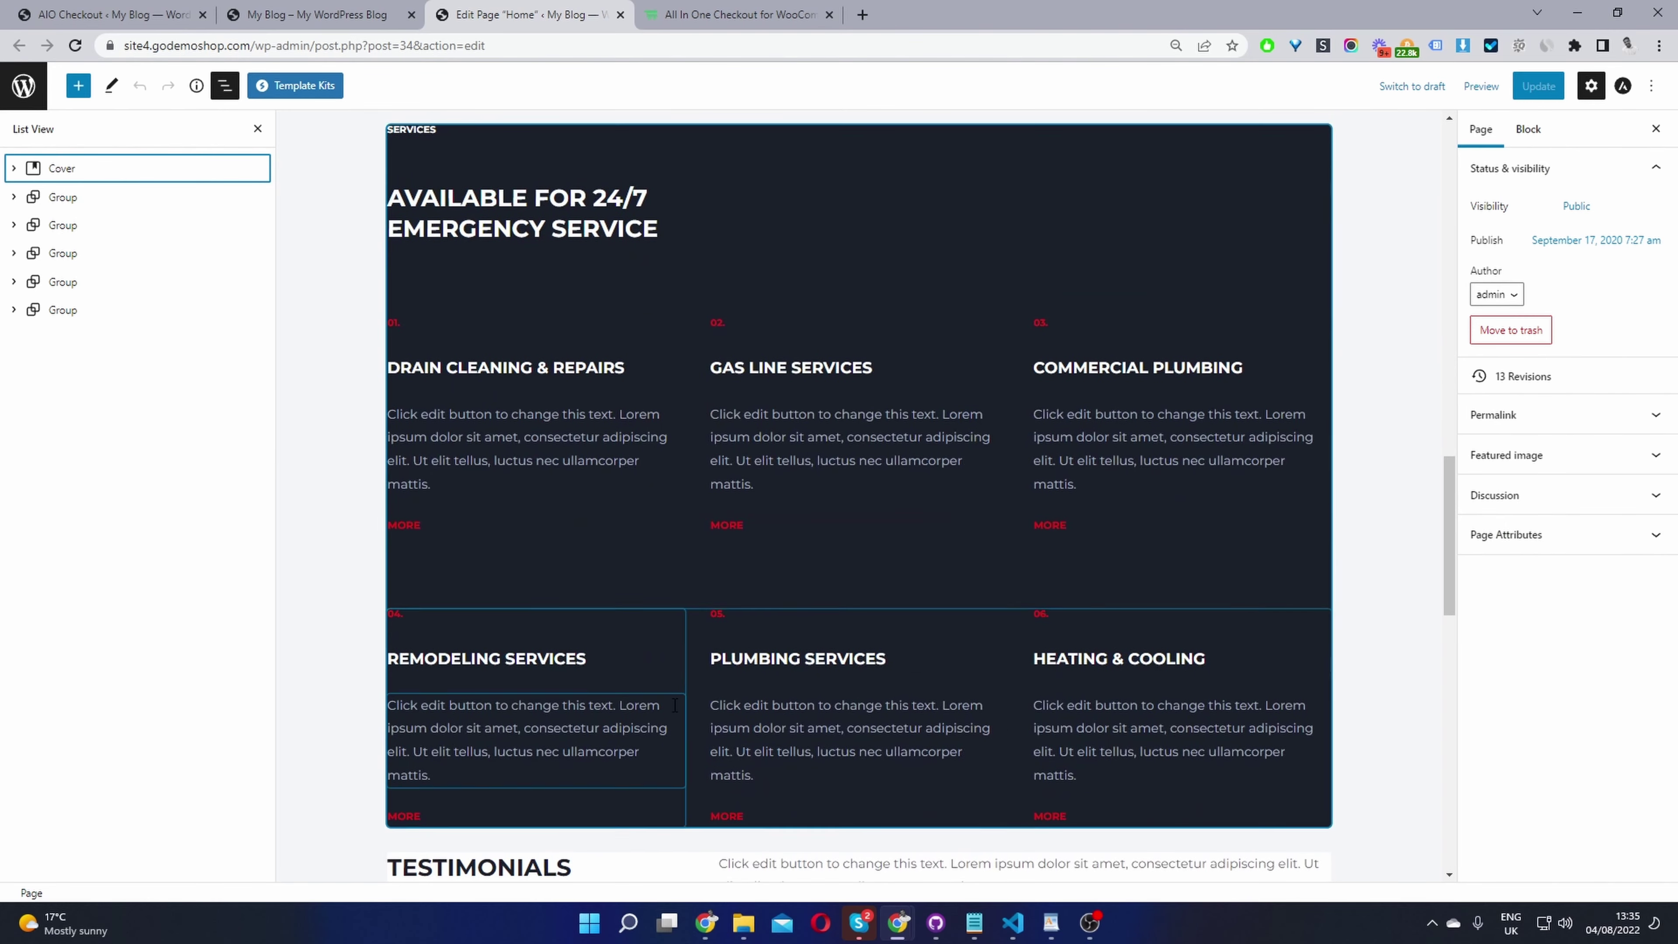
pyautogui.scroll(-5, 913, 668)
pyautogui.scroll(20, 1121, 524)
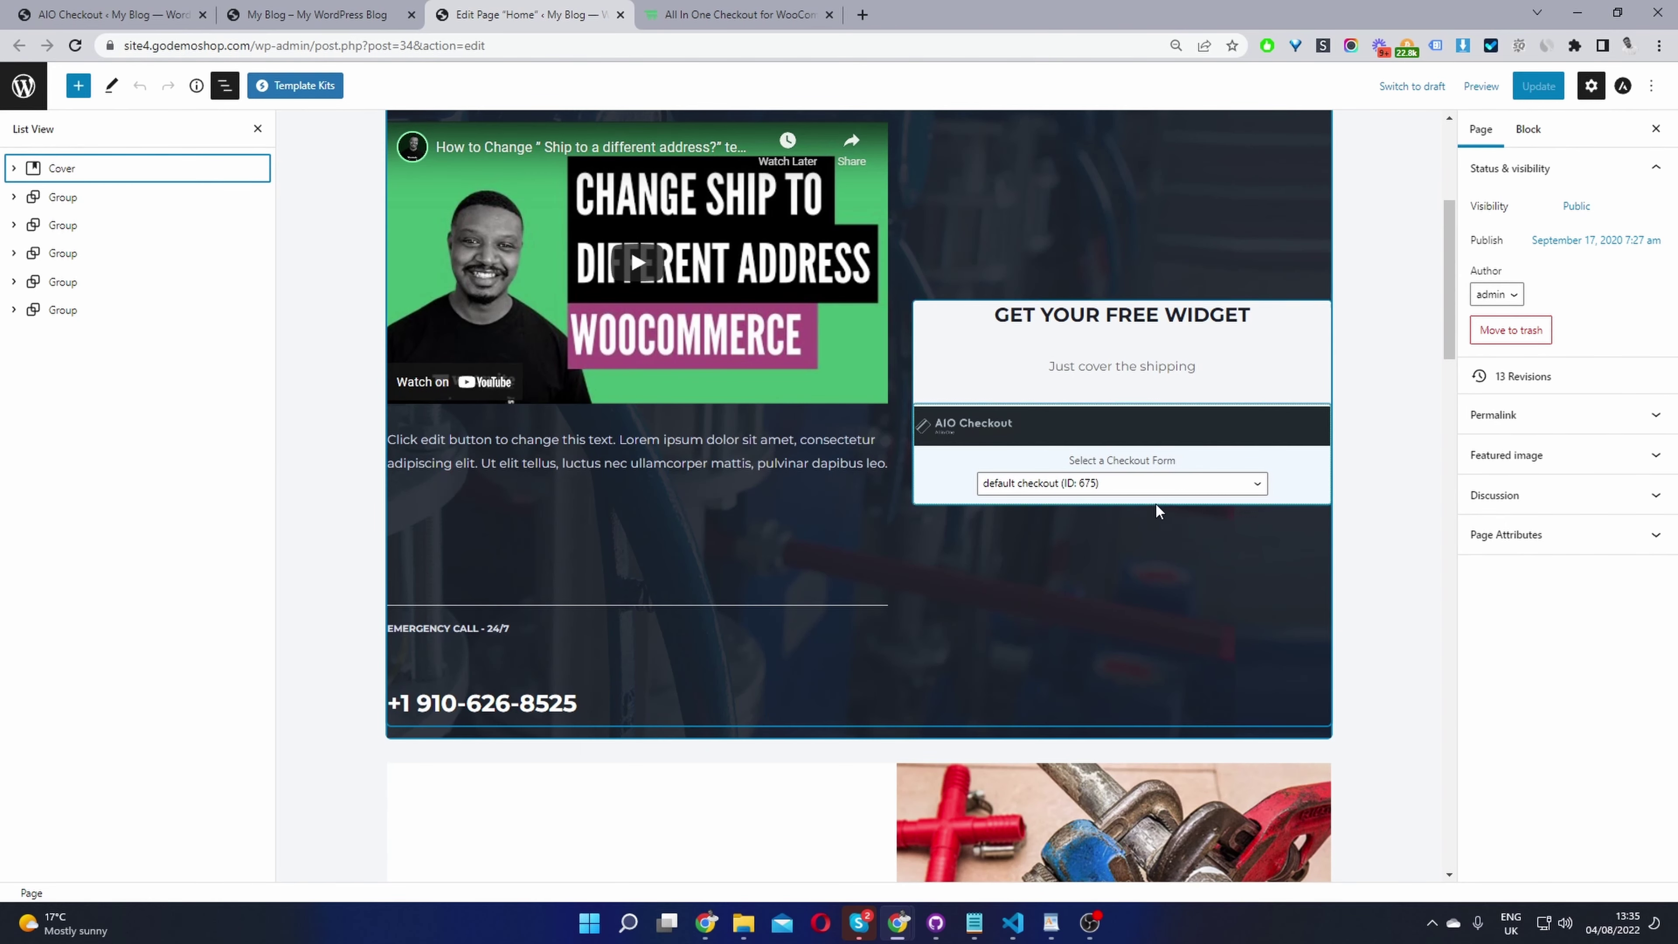
# Step: Insert another Woosuite AIO Checkout block above the existing one and select the form "default checkout (ID: 675)" for it
pyautogui.click(1241, 463)
pyautogui.click(1126, 391)
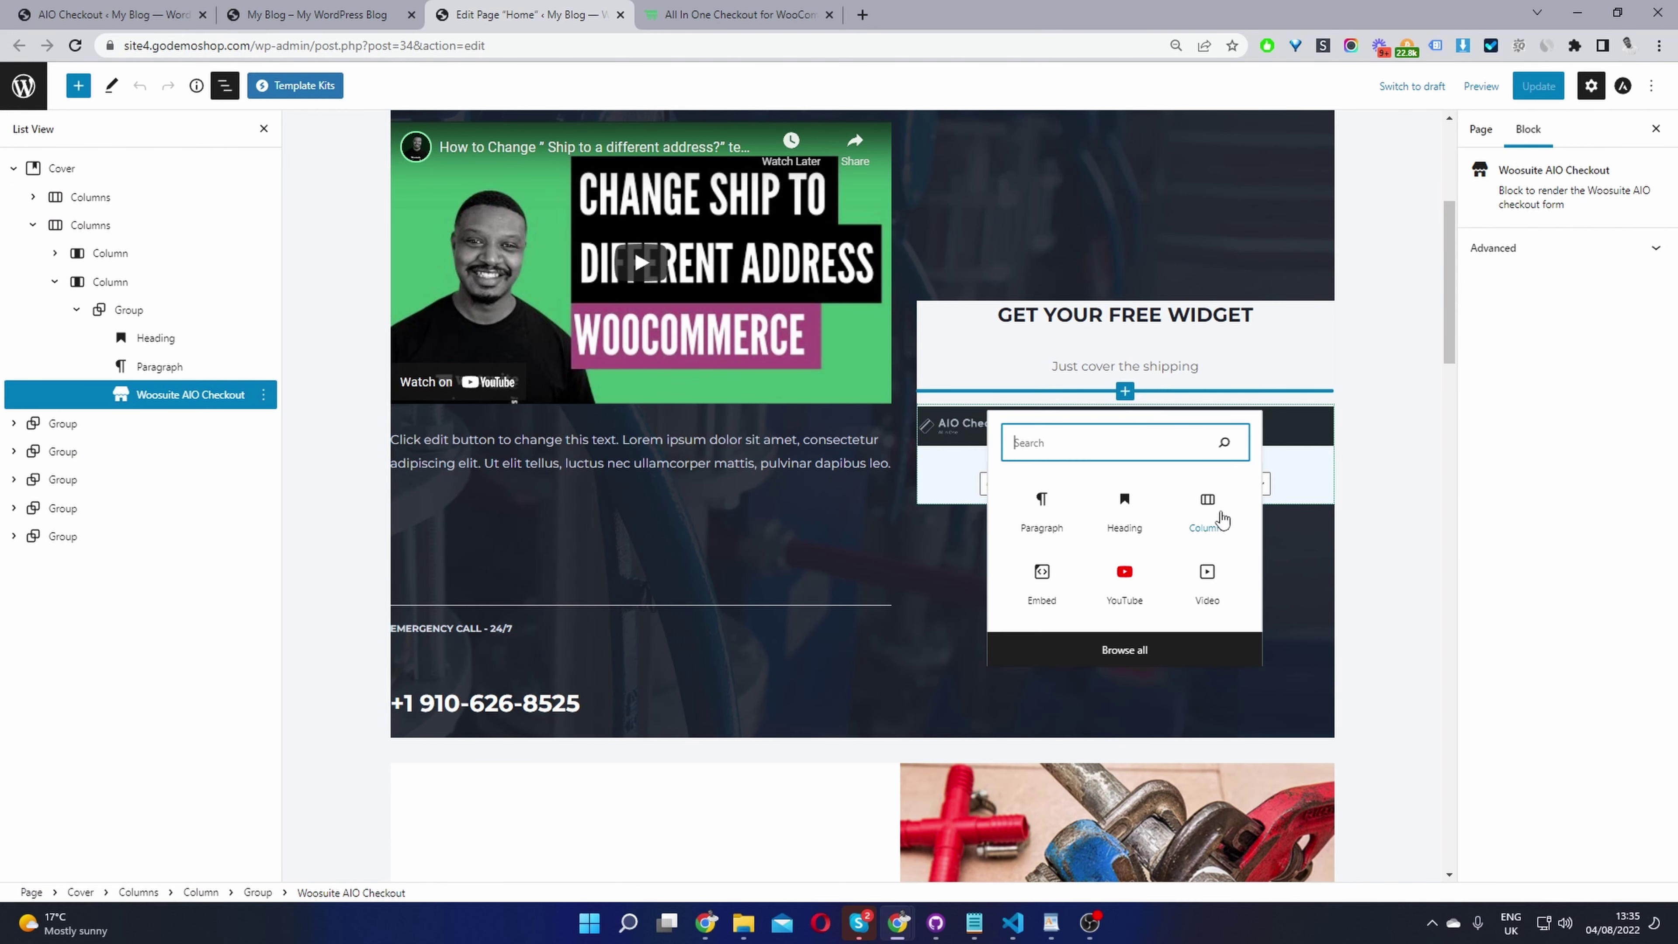
pyautogui.write('aio')
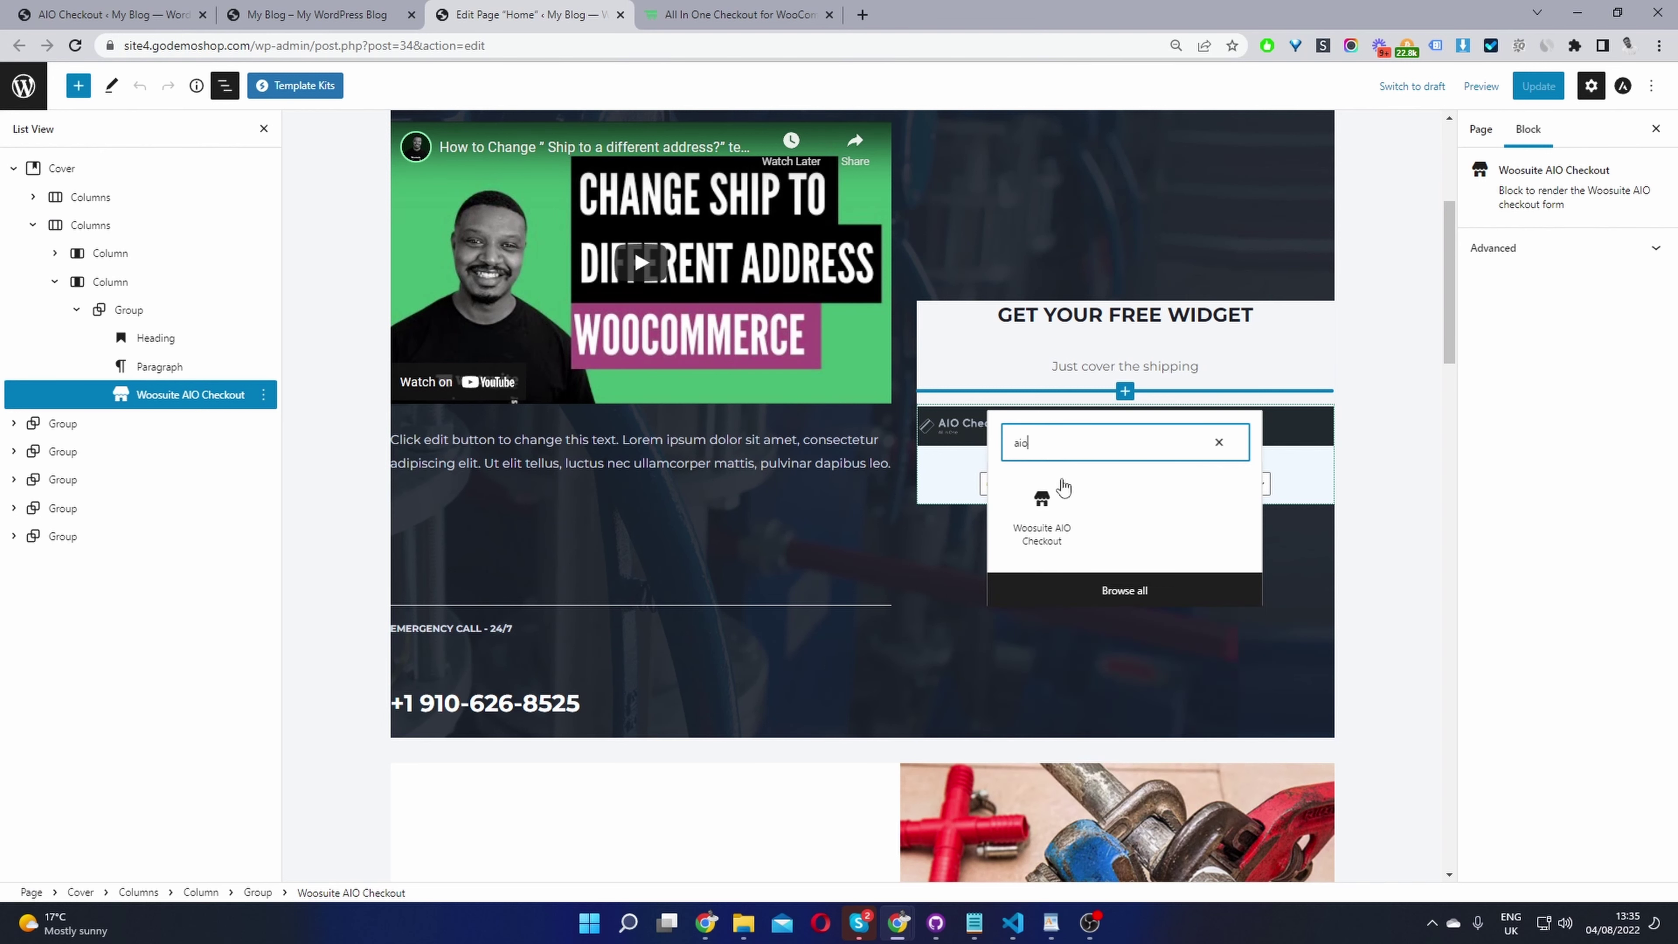
pyautogui.click(1055, 549)
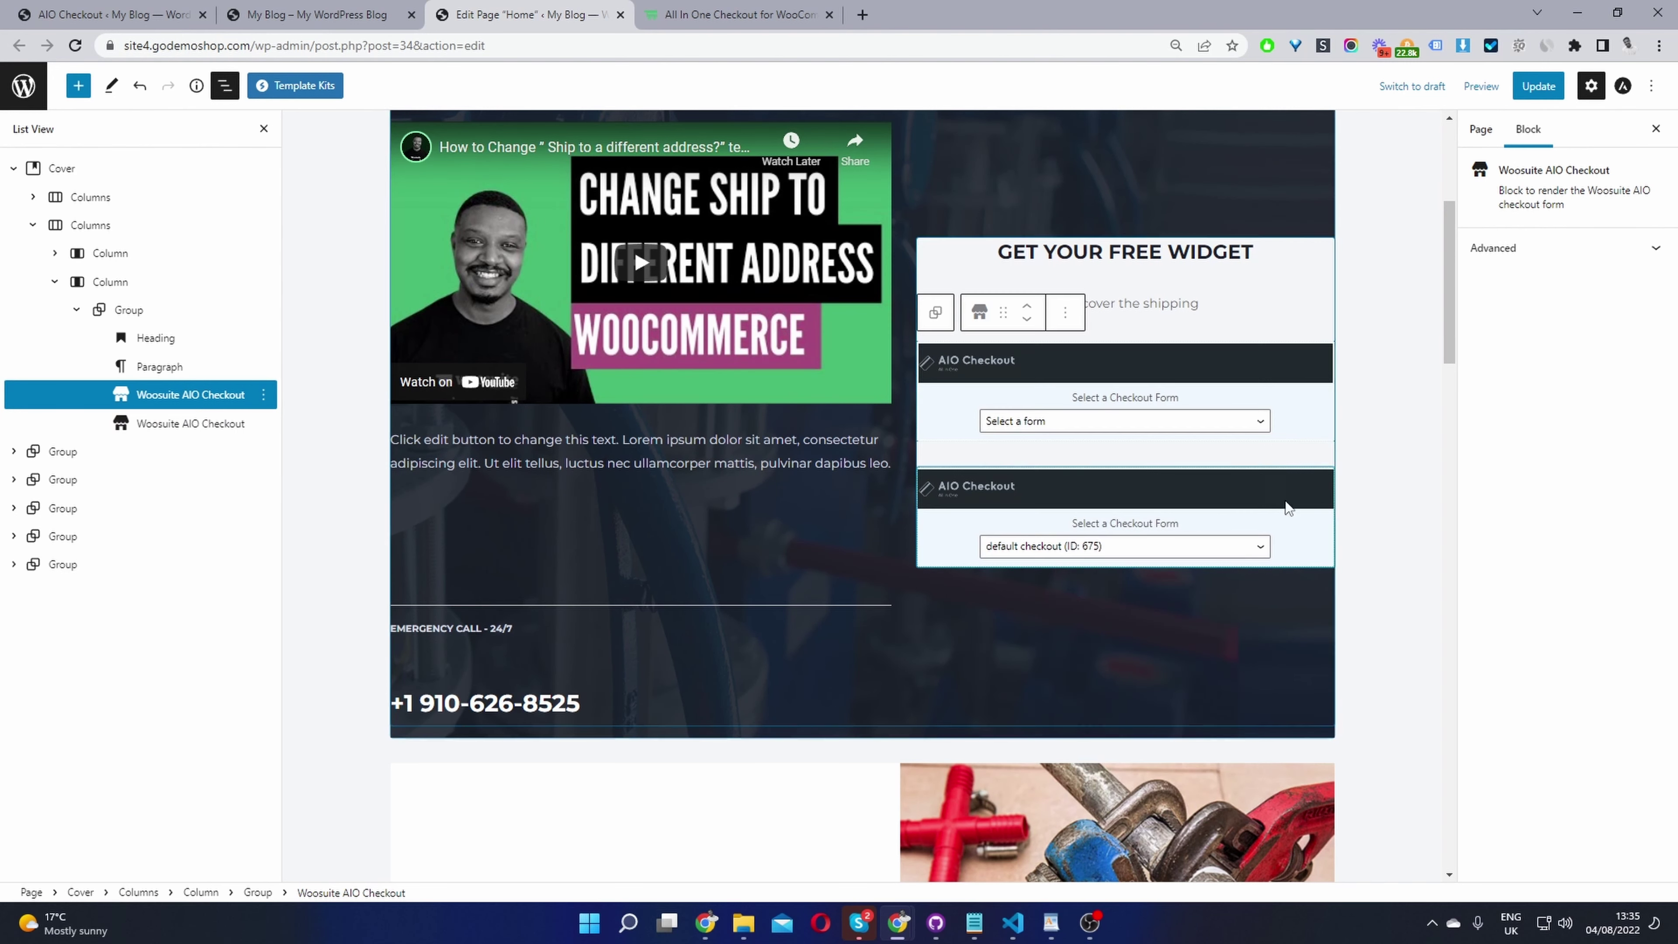
pyautogui.click(1082, 430)
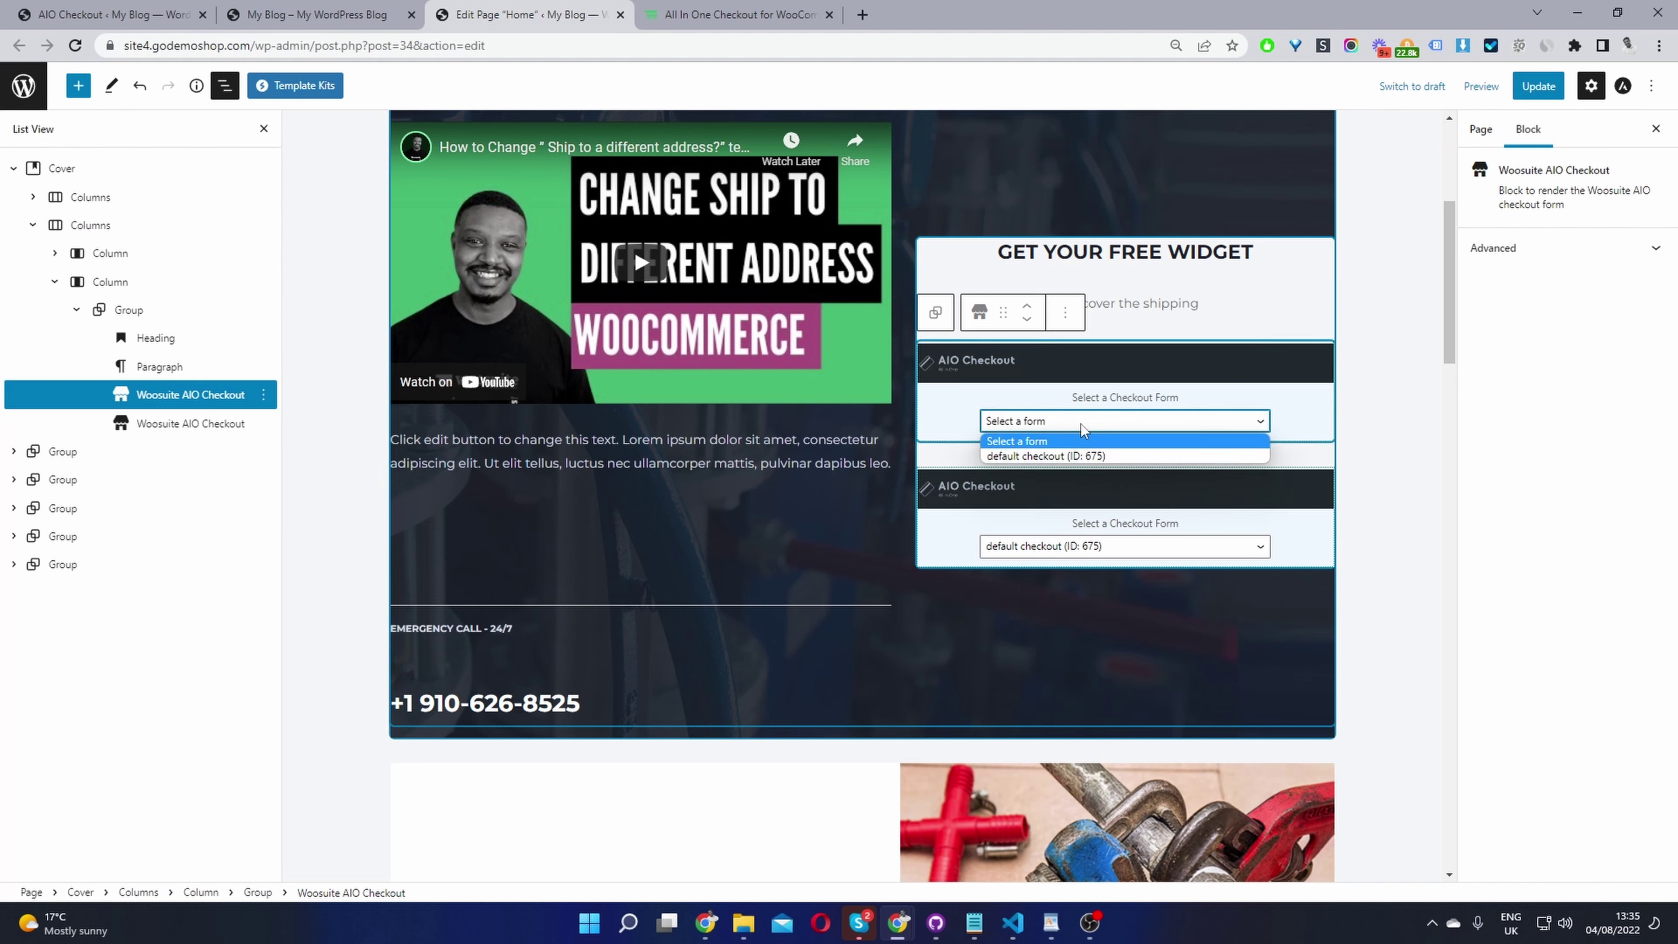
pyautogui.click(1070, 458)
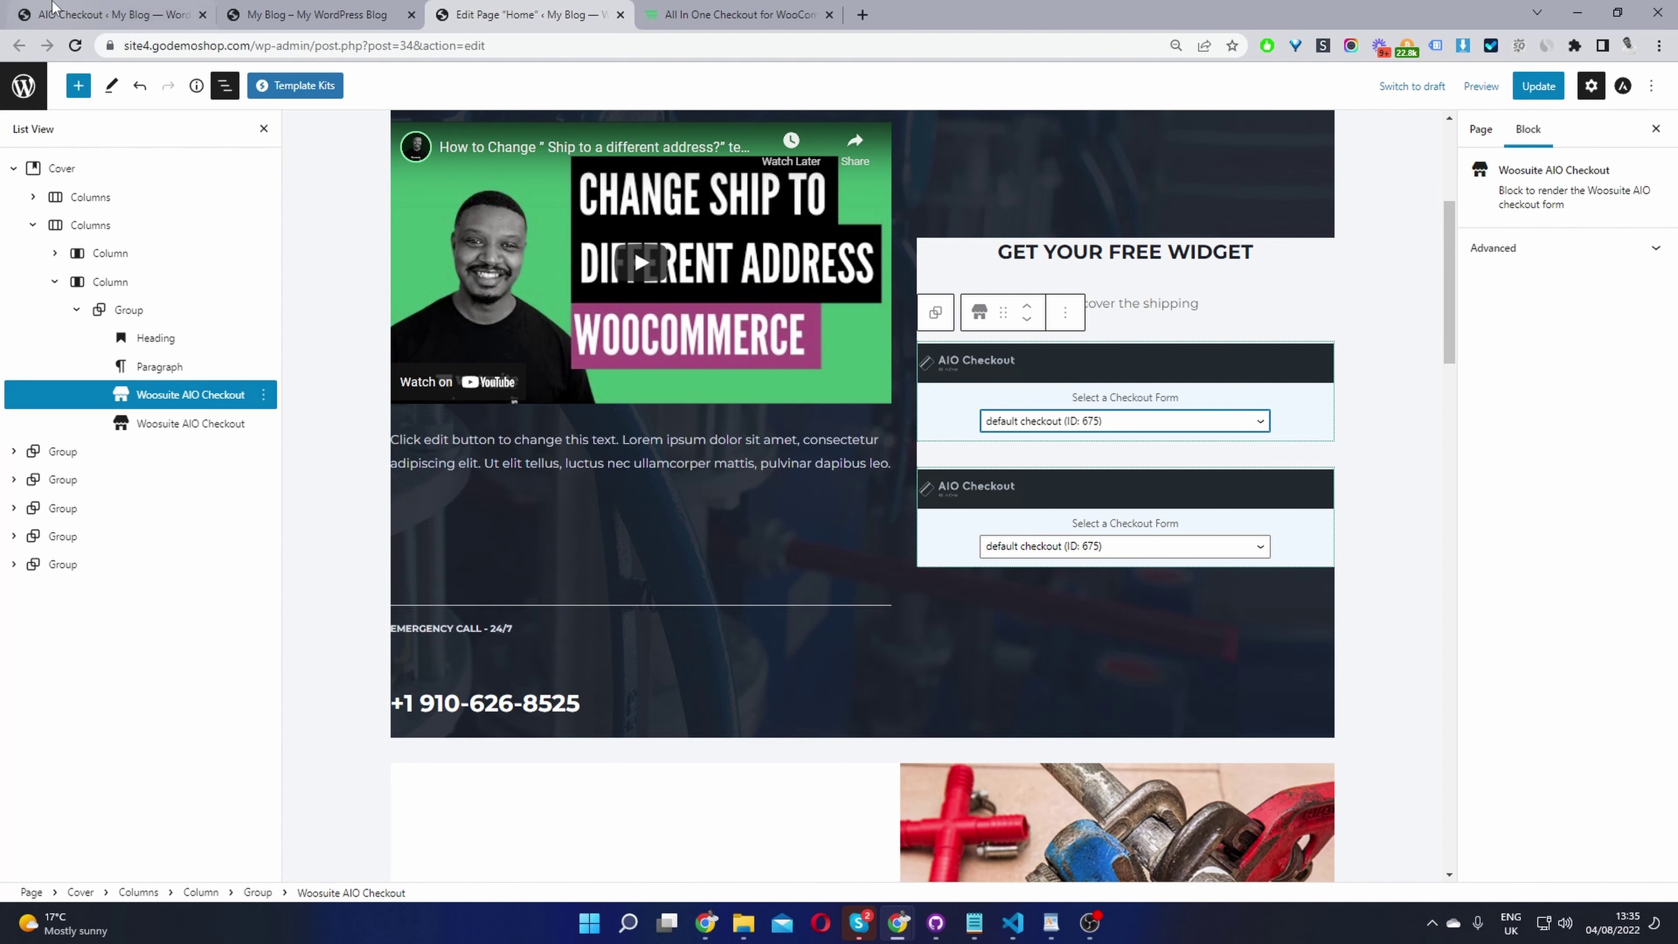
# Step: Examine the Name setting of the default checkout form in AIO Checkout
pyautogui.click(151, 13)
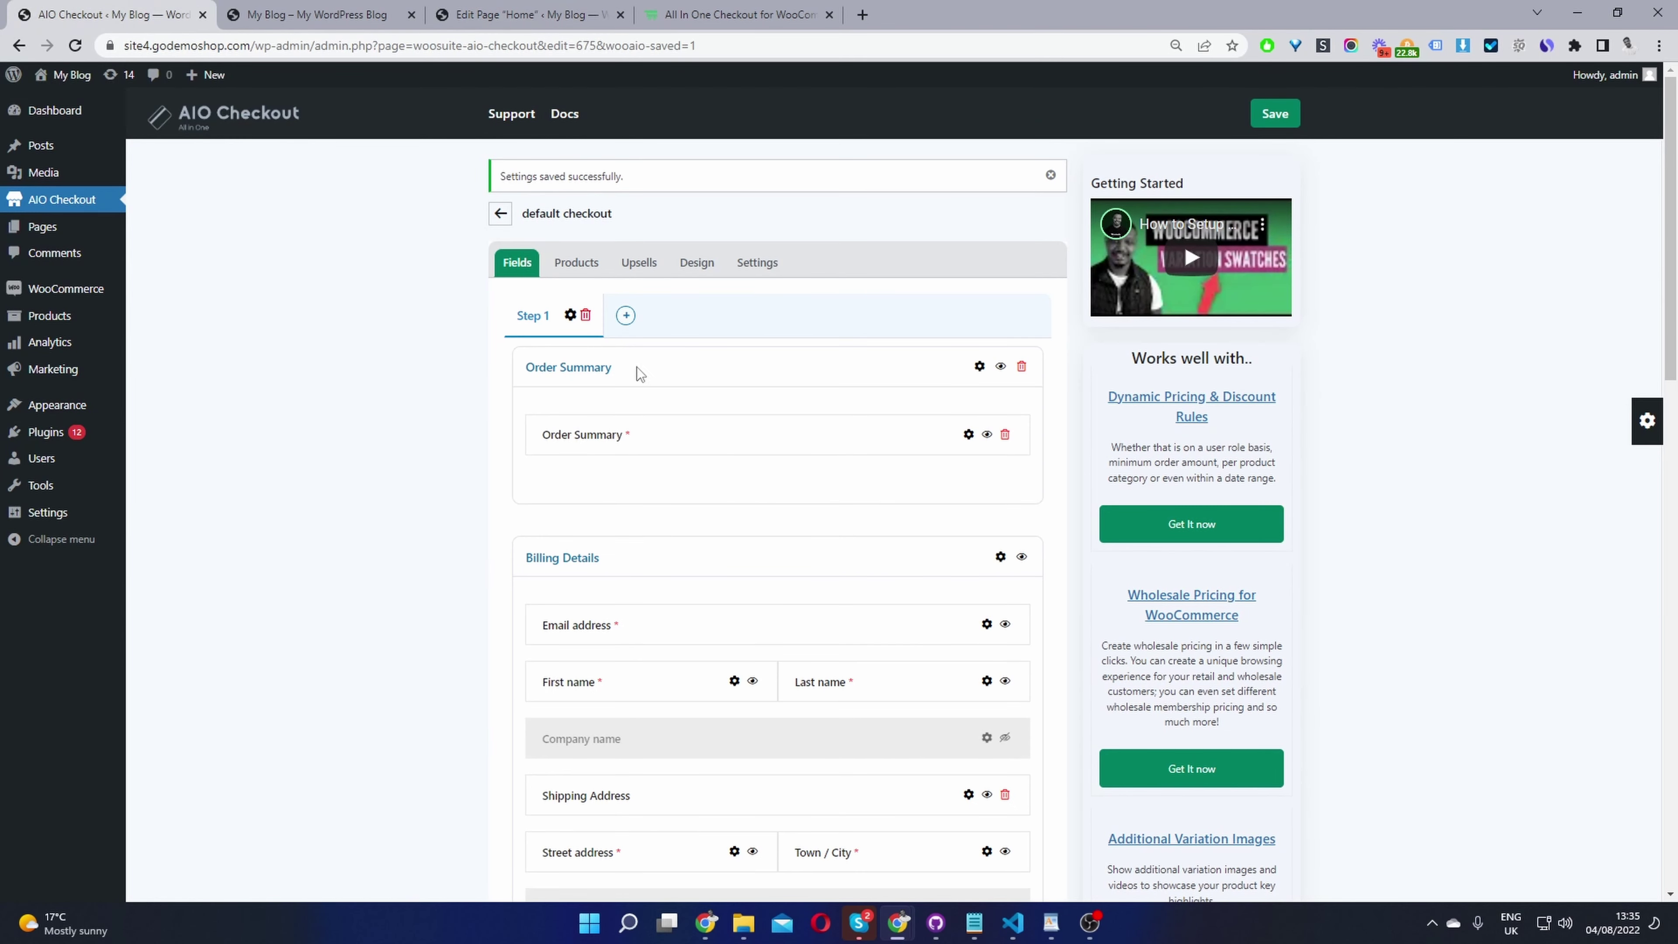
pyautogui.click(746, 271)
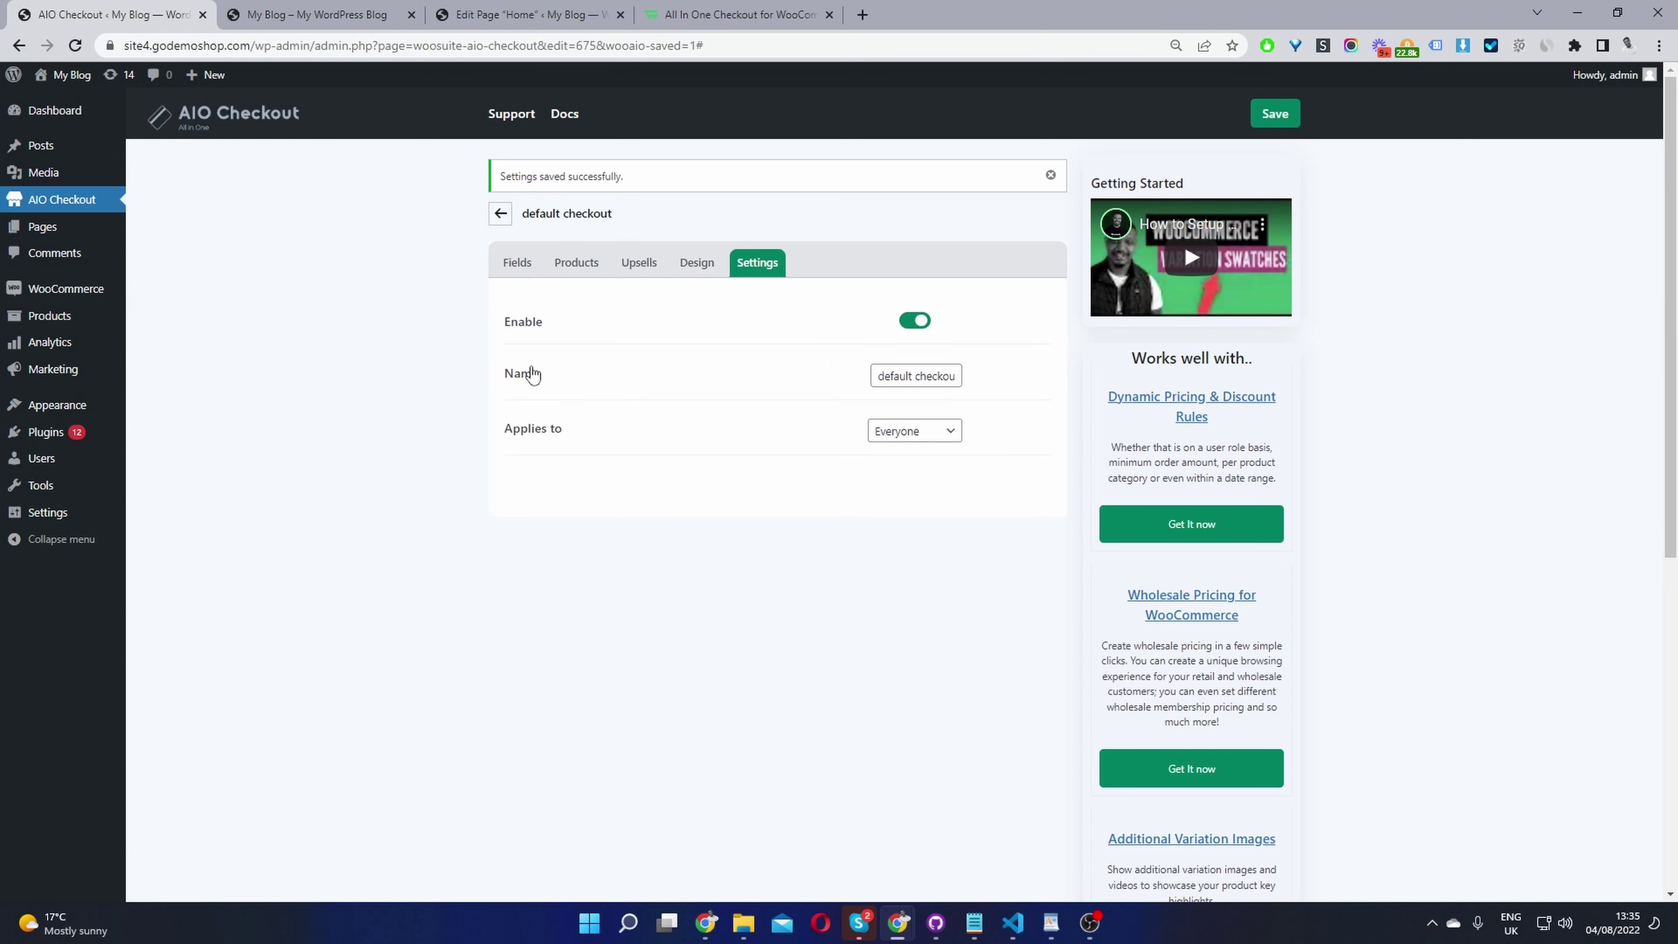
pyautogui.moveTo(878, 374); pyautogui.dragTo(973, 389)
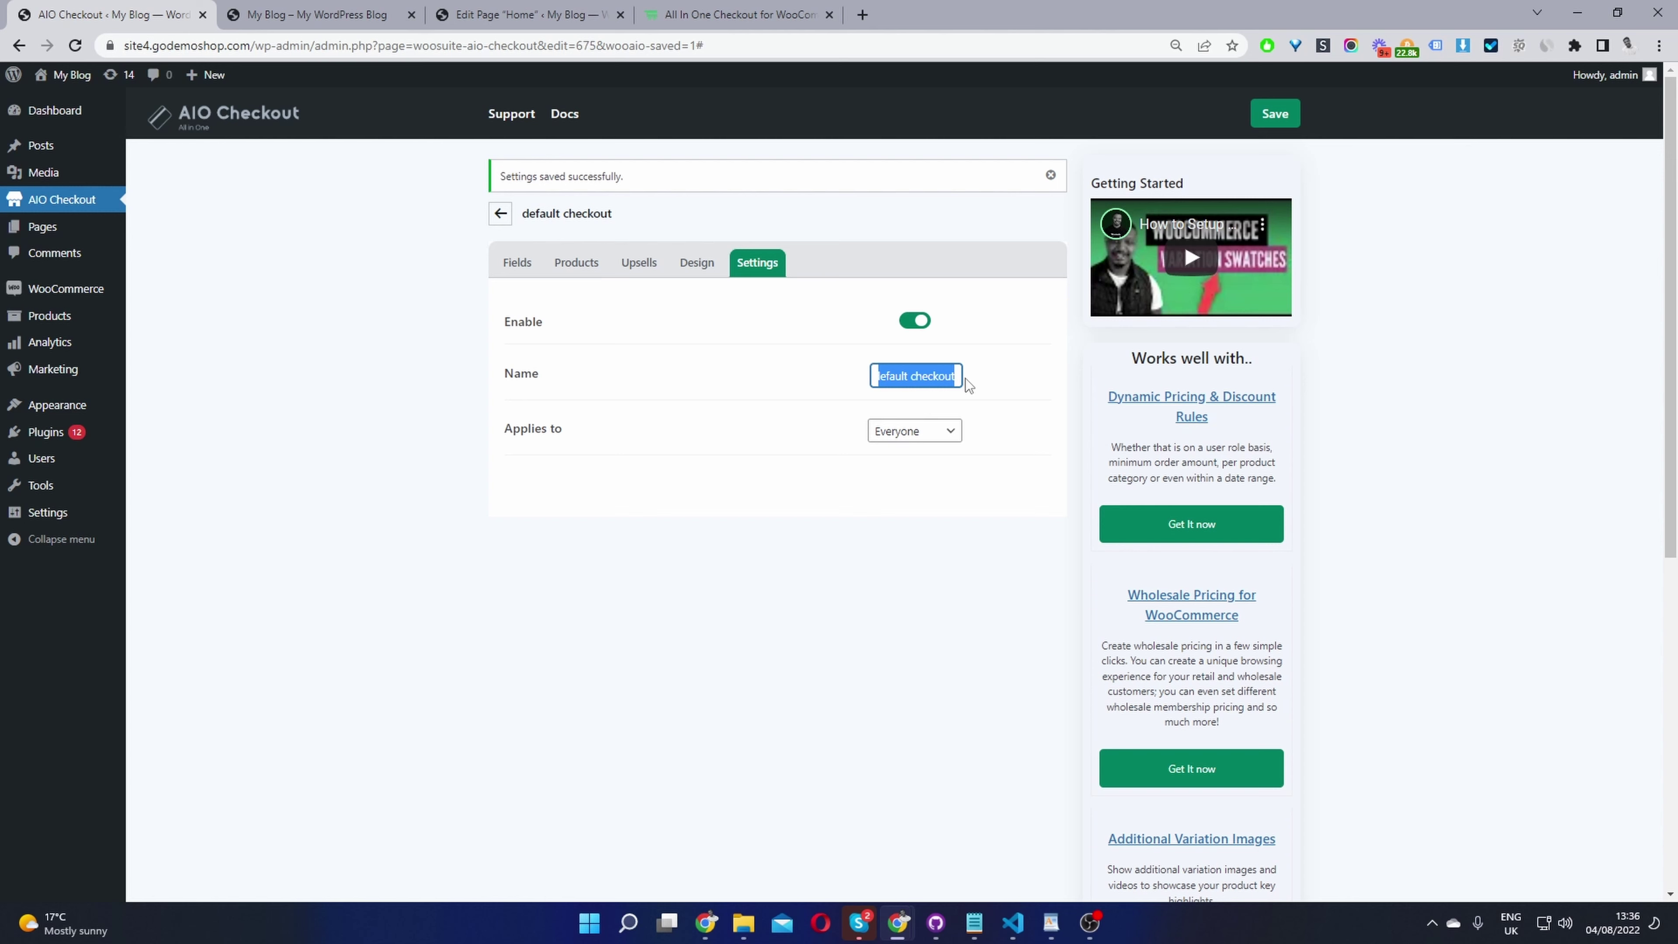
# Step: Return to the Home page editor and delete the newly added upper Woosuite AIO Checkout block
pyautogui.click(476, 14)
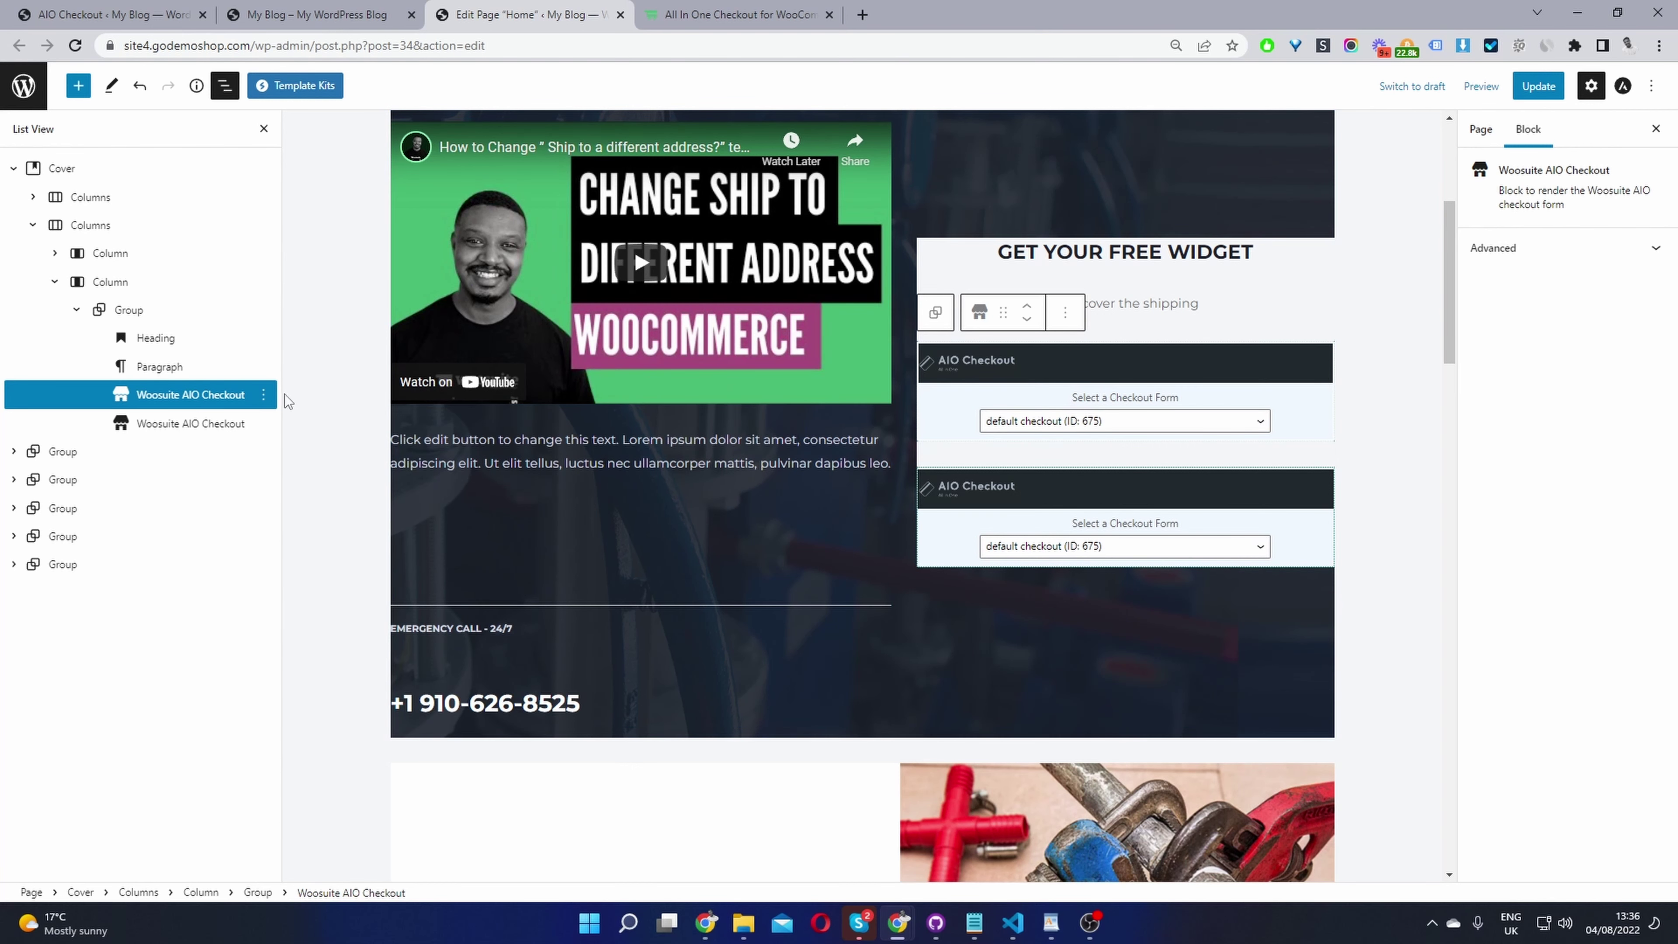
pyautogui.press('Delete')
pyautogui.scroll(1, 1183, 589)
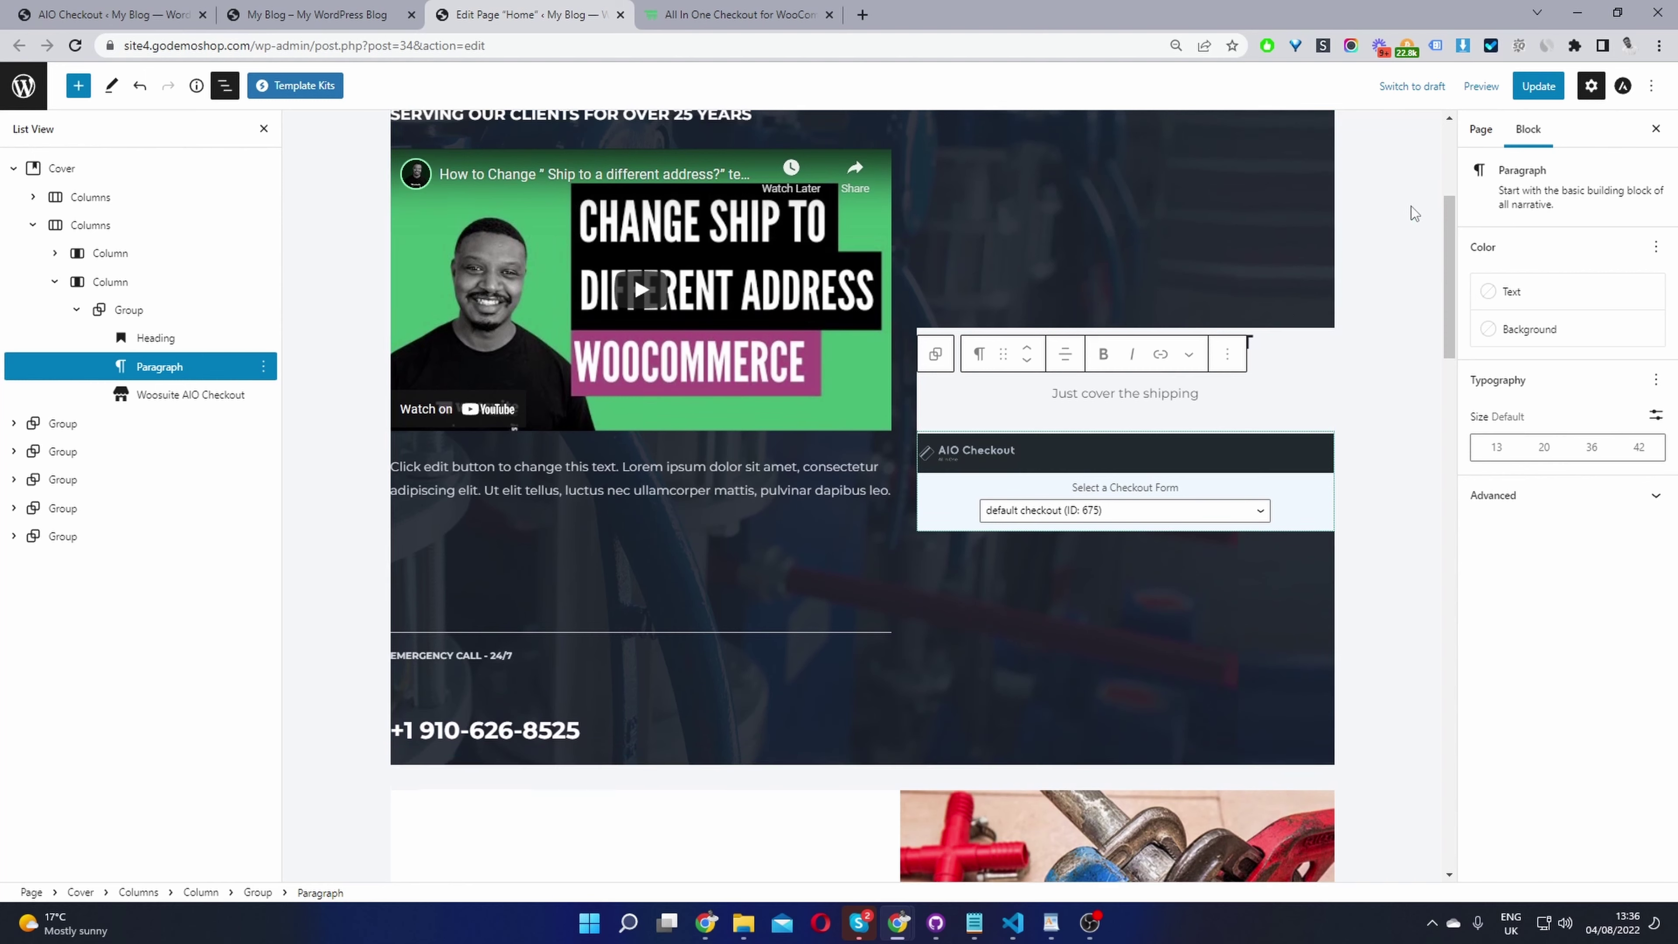
# Step: Update the Home page and view it live in a new tab
pyautogui.click(1534, 99)
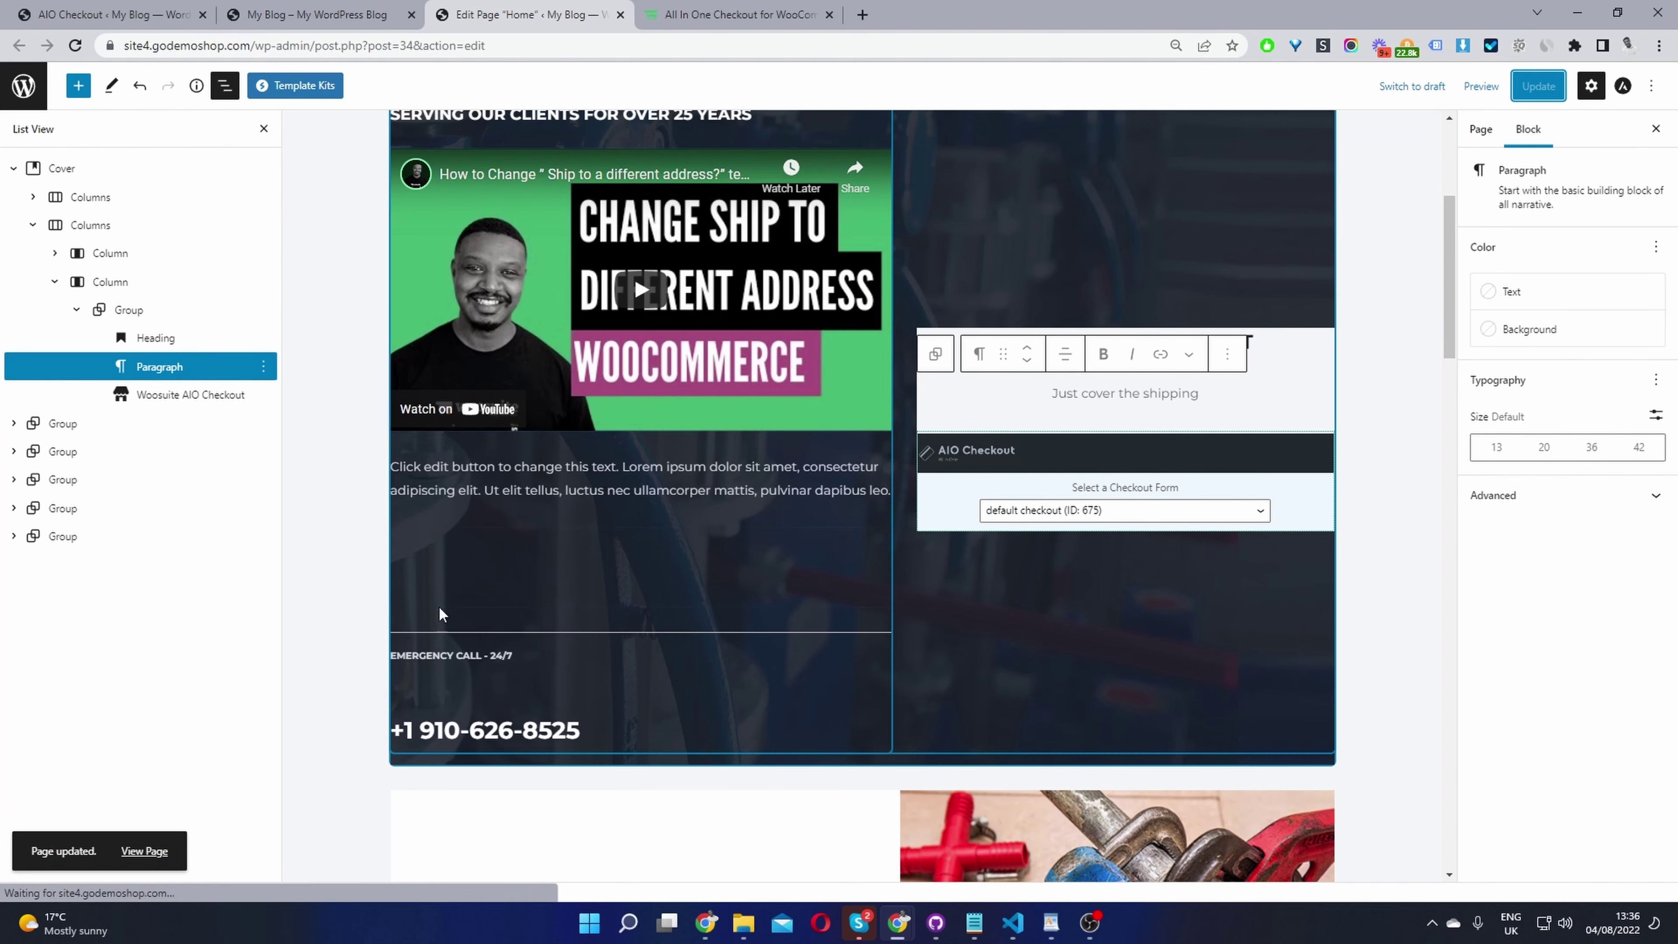
pyautogui.click(144, 851)
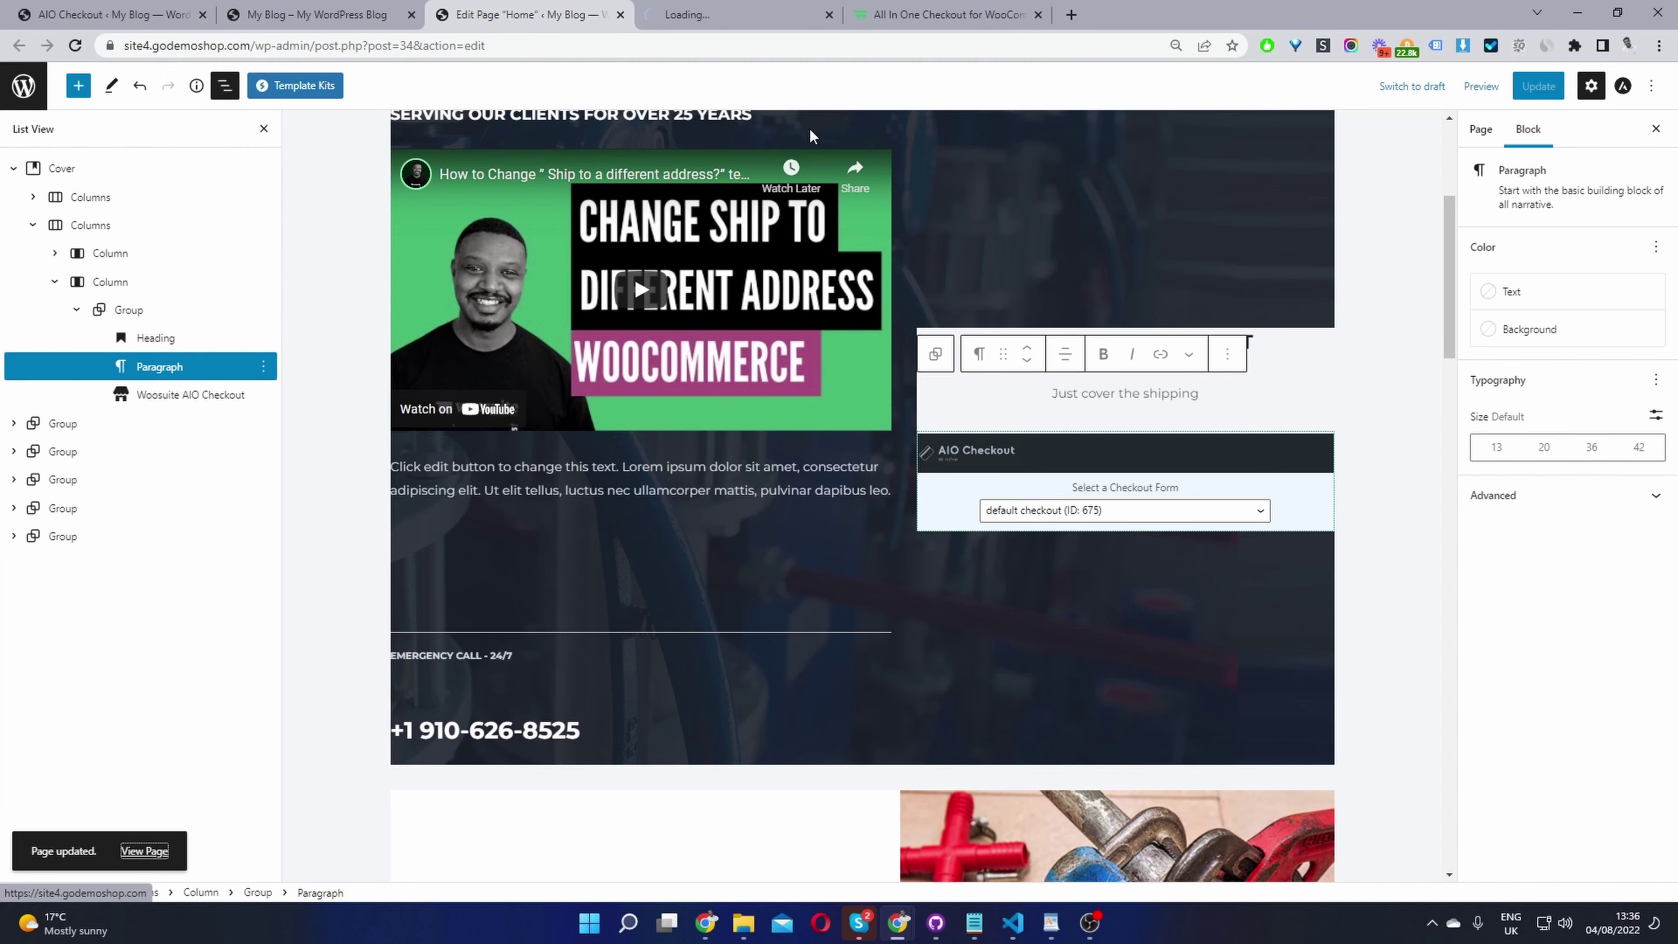
pyautogui.click(753, 16)
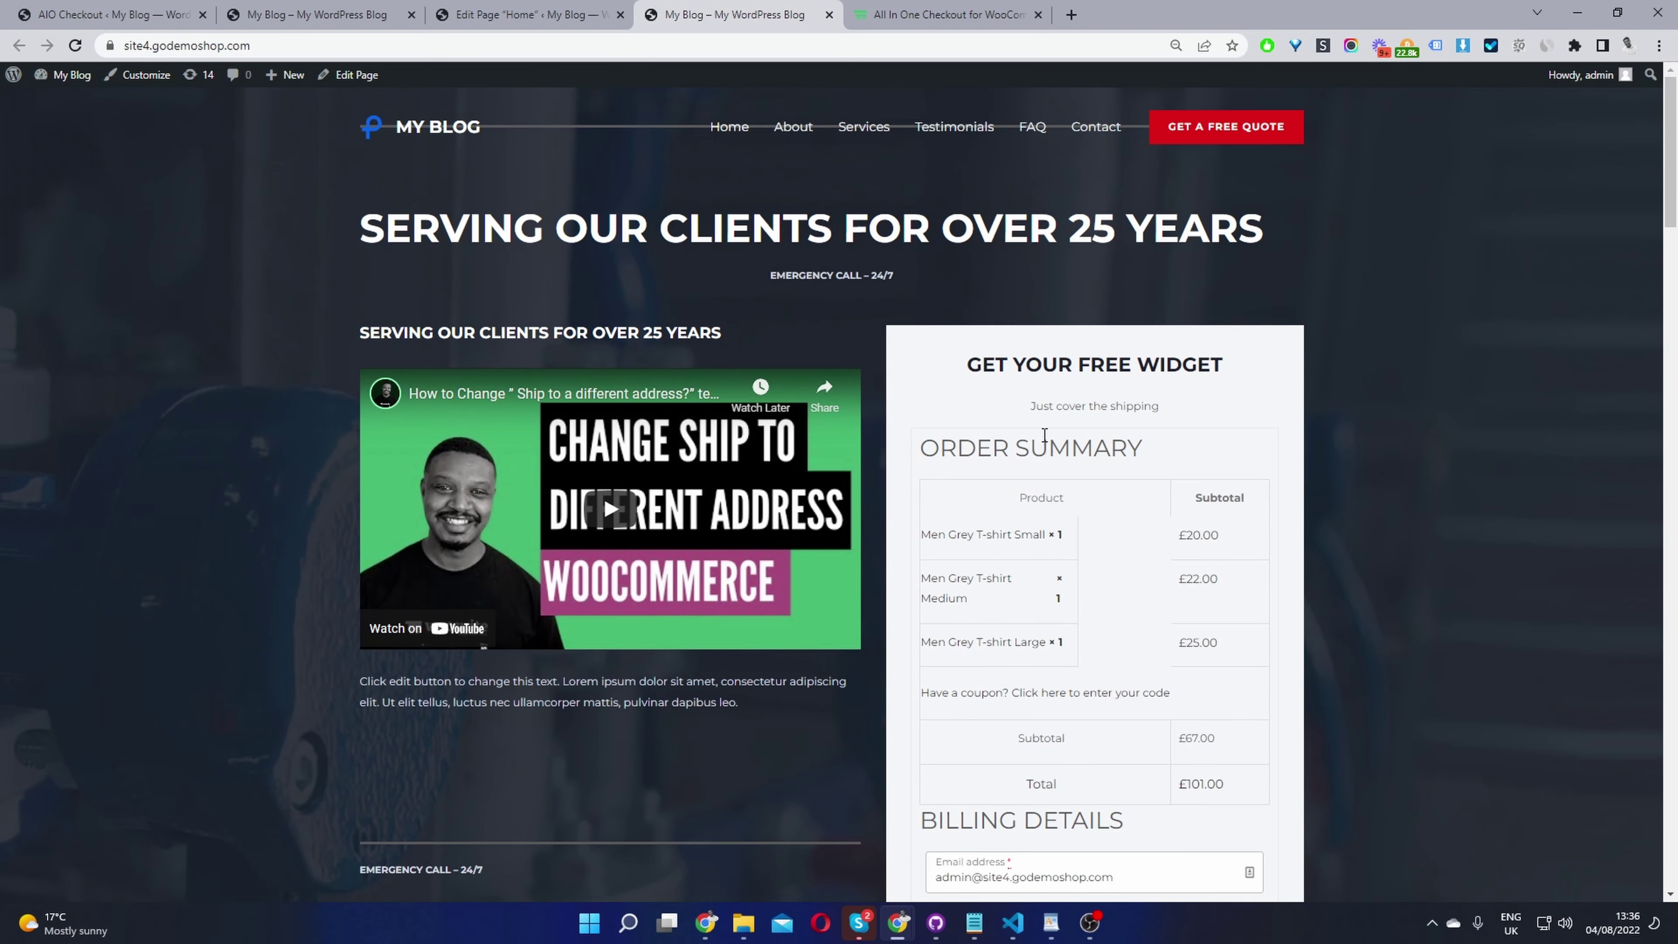
# Step: Return to the AIO Checkout overview and copy the shortcode of the default checkout form
pyautogui.click(105, 14)
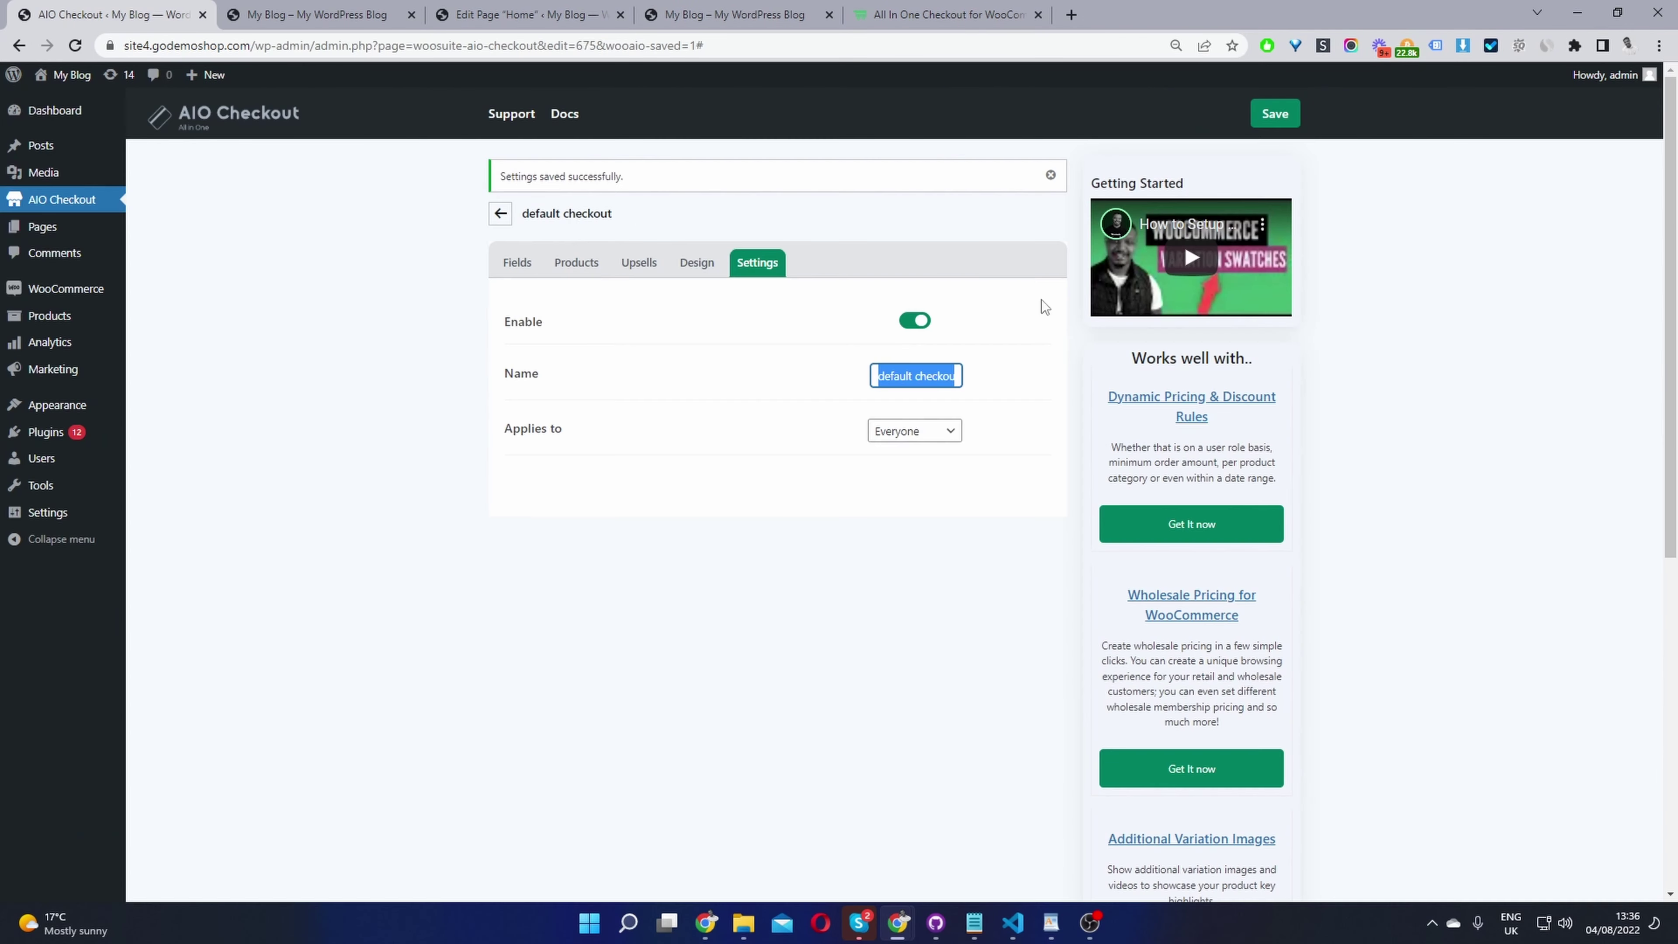
pyautogui.click(500, 215)
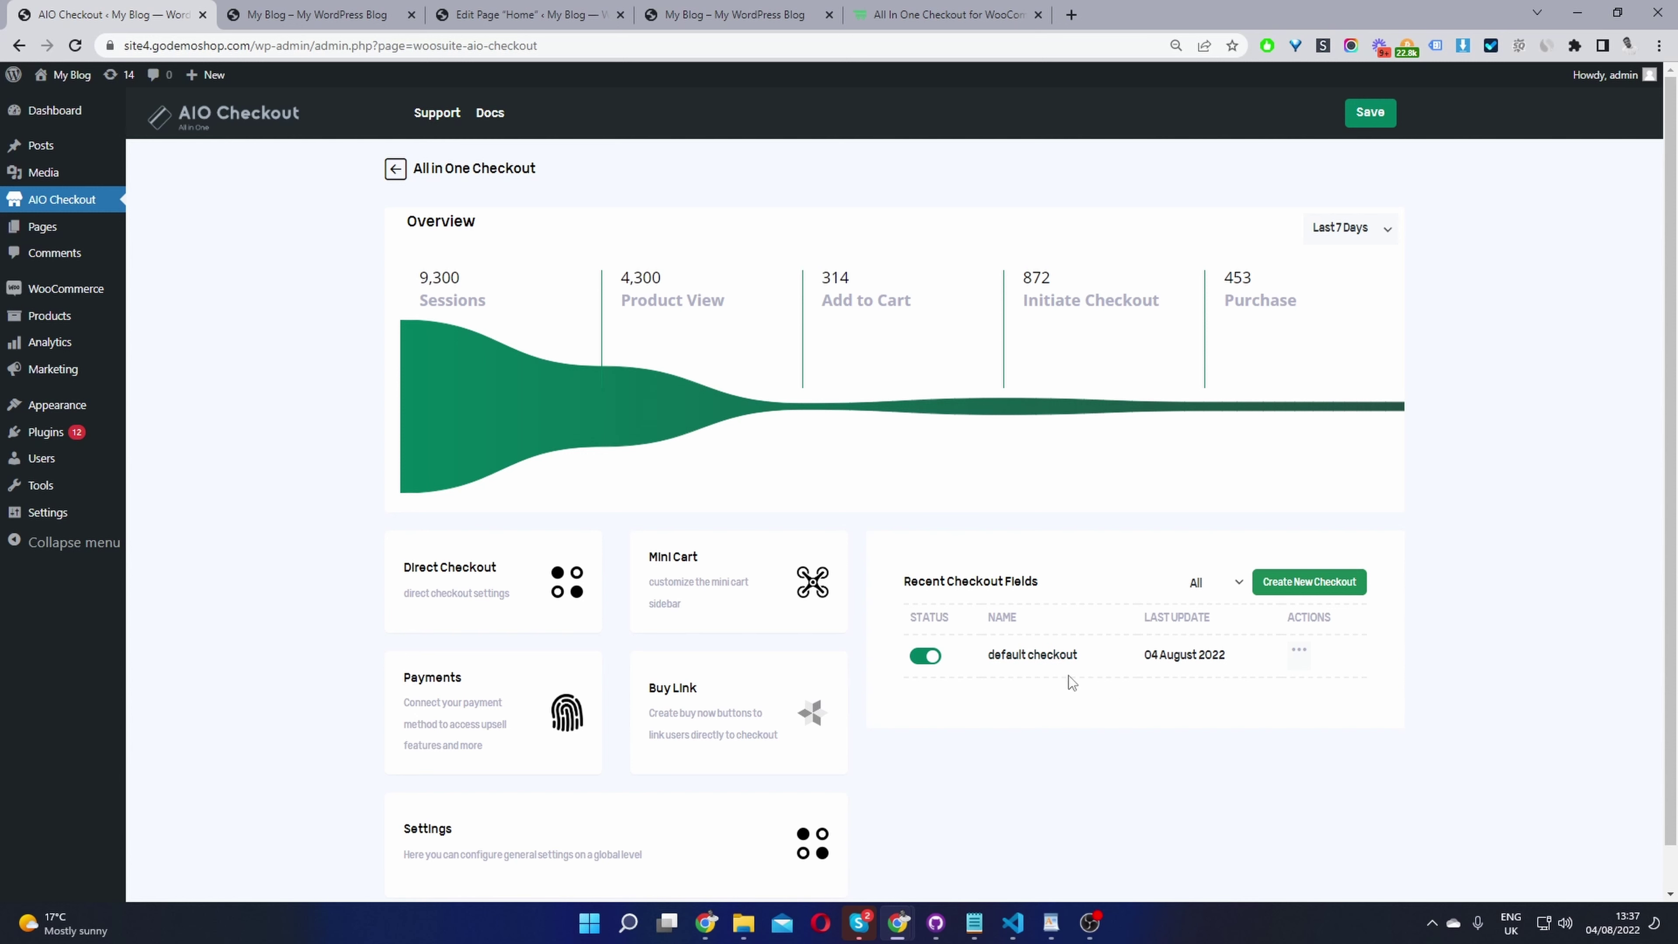
pyautogui.click(1299, 655)
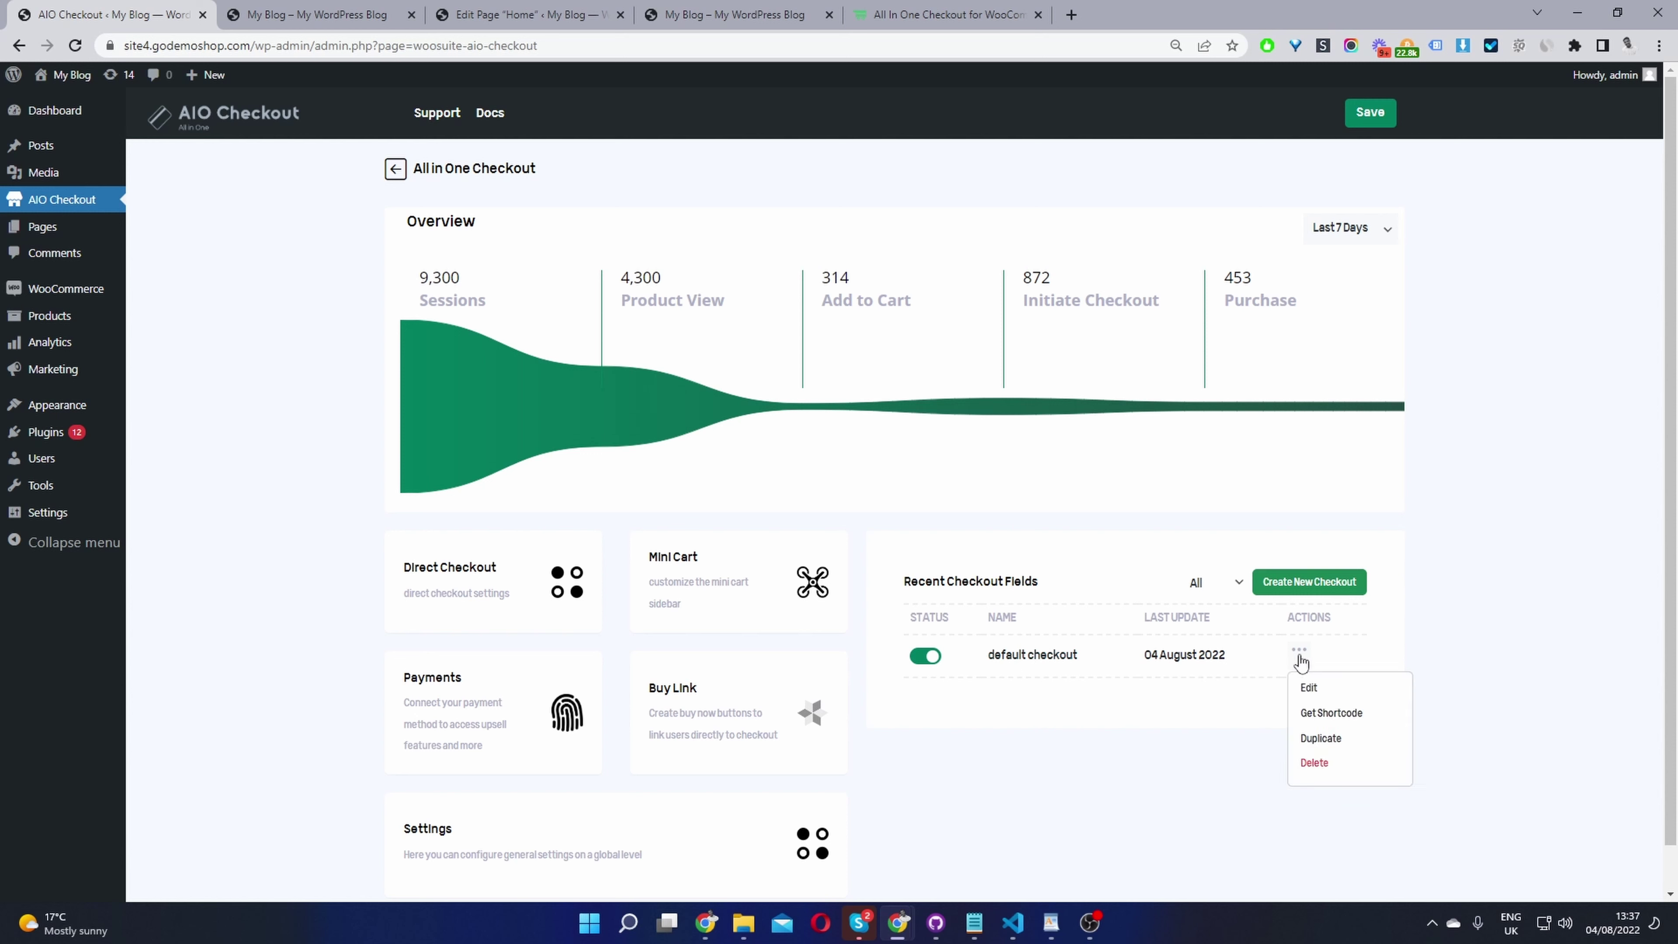
pyautogui.click(1320, 717)
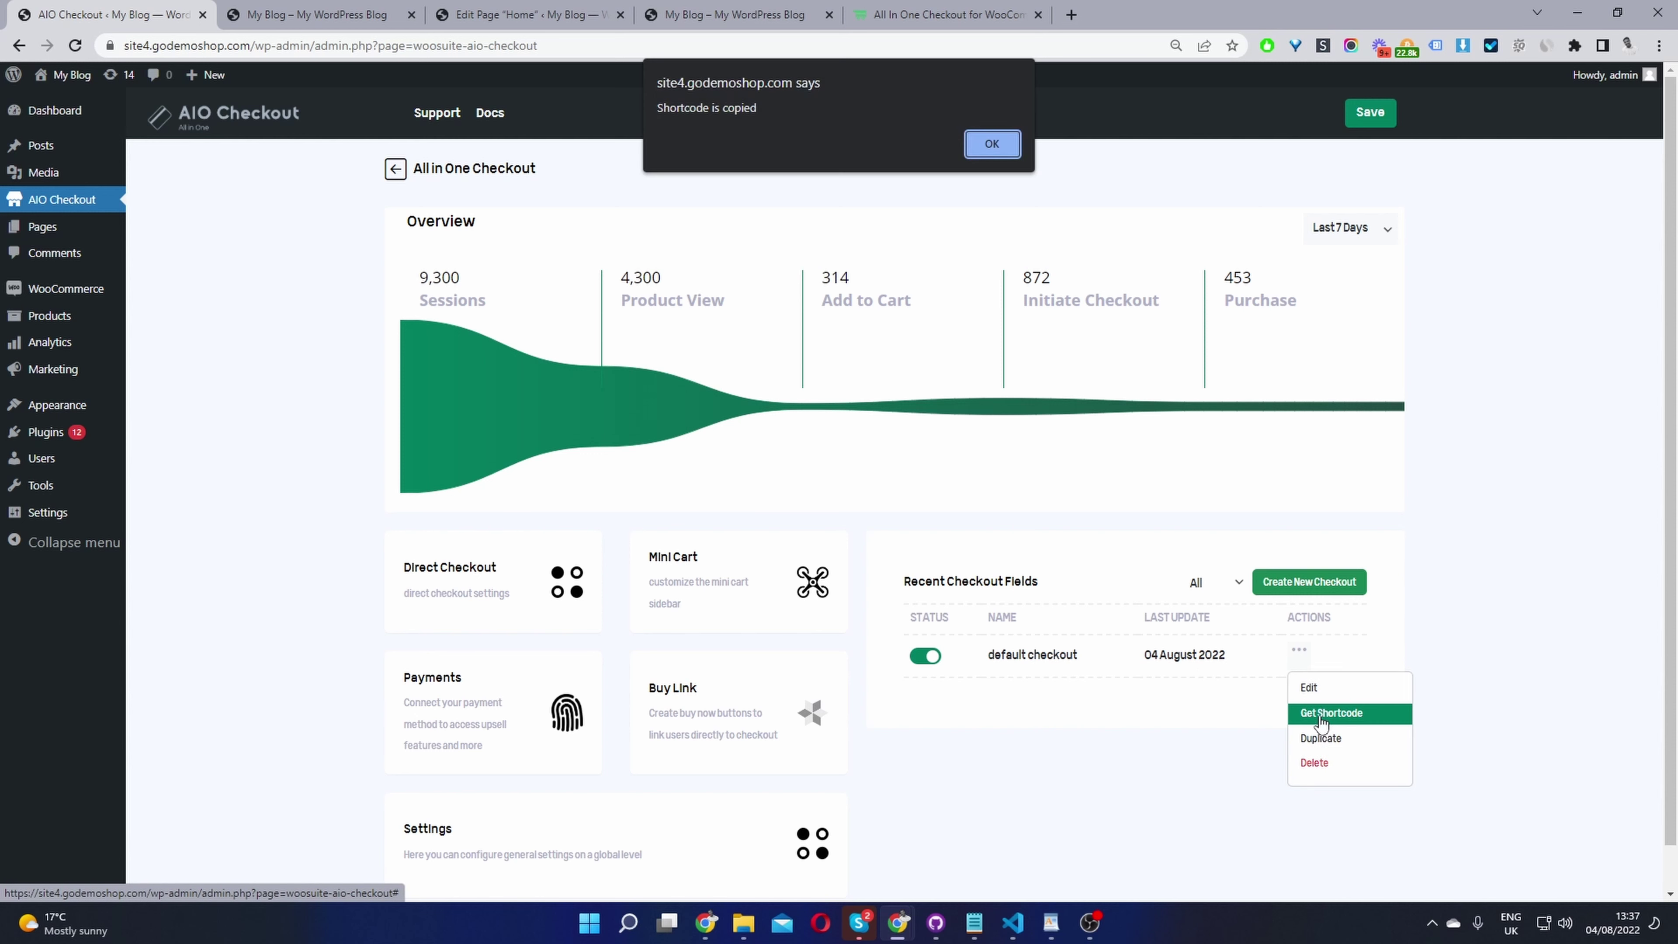
pyautogui.click(976, 146)
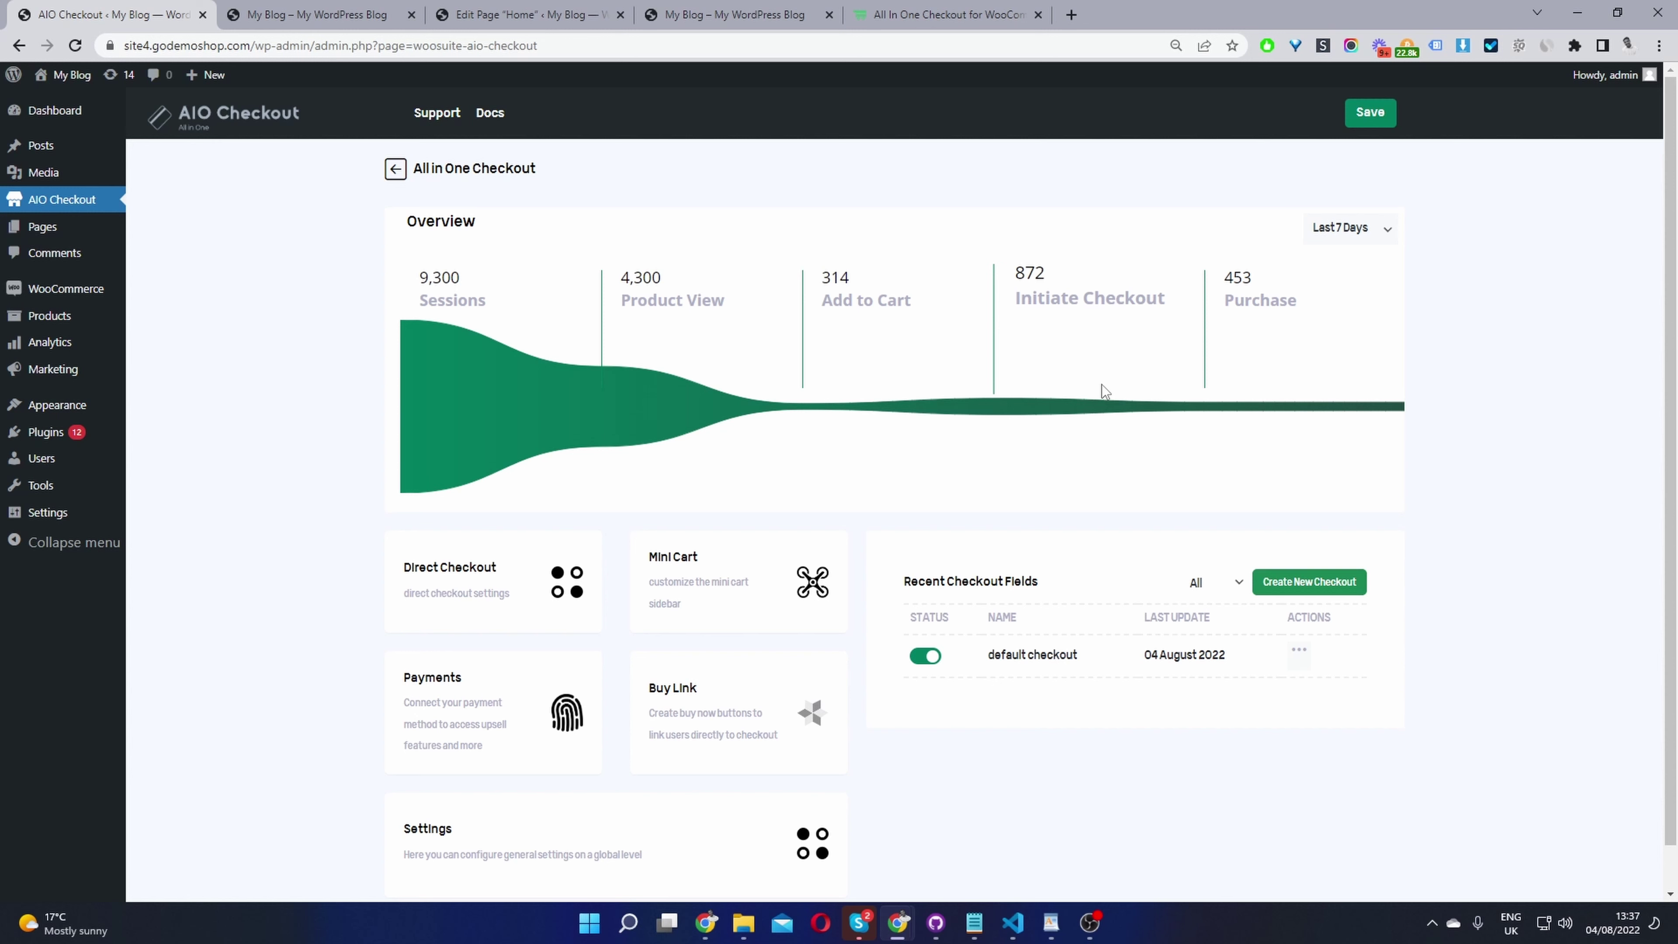
# Step: Paste the copied shortcode [wooaio_checkout id=675] into the browser's address field to inspect it, without loading it
pyautogui.click(636, 53)
pyautogui.hotkey('ctrl', 'a')
pyautogui.write('[wooaio_checkout id=675]')
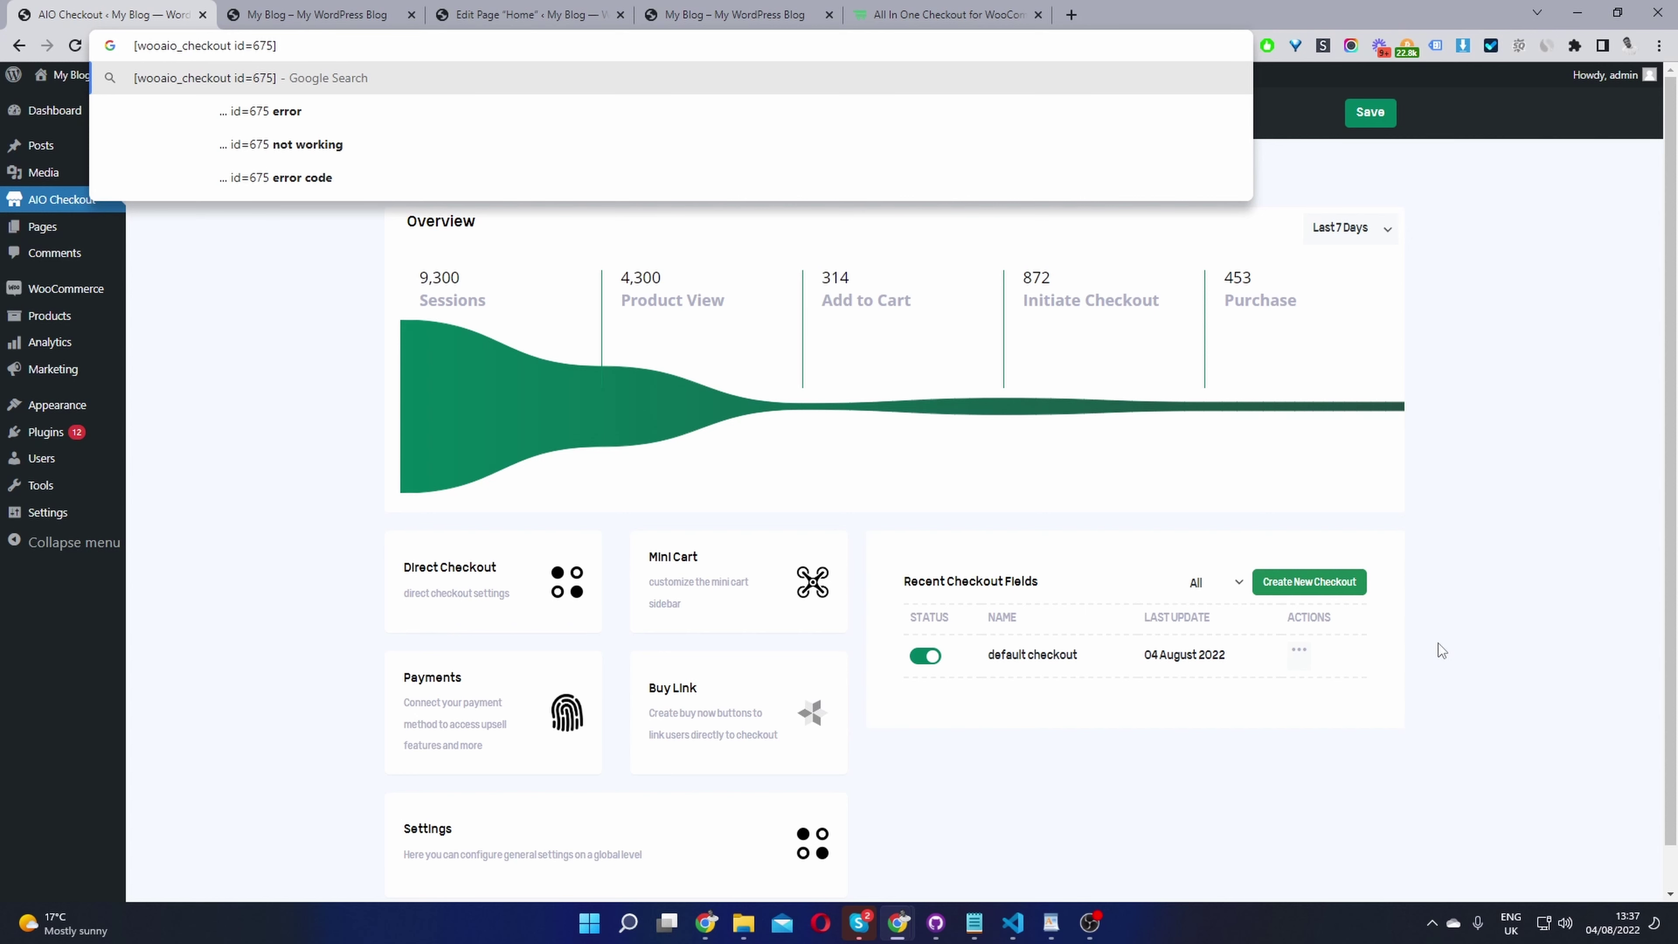
pyautogui.click(1508, 639)
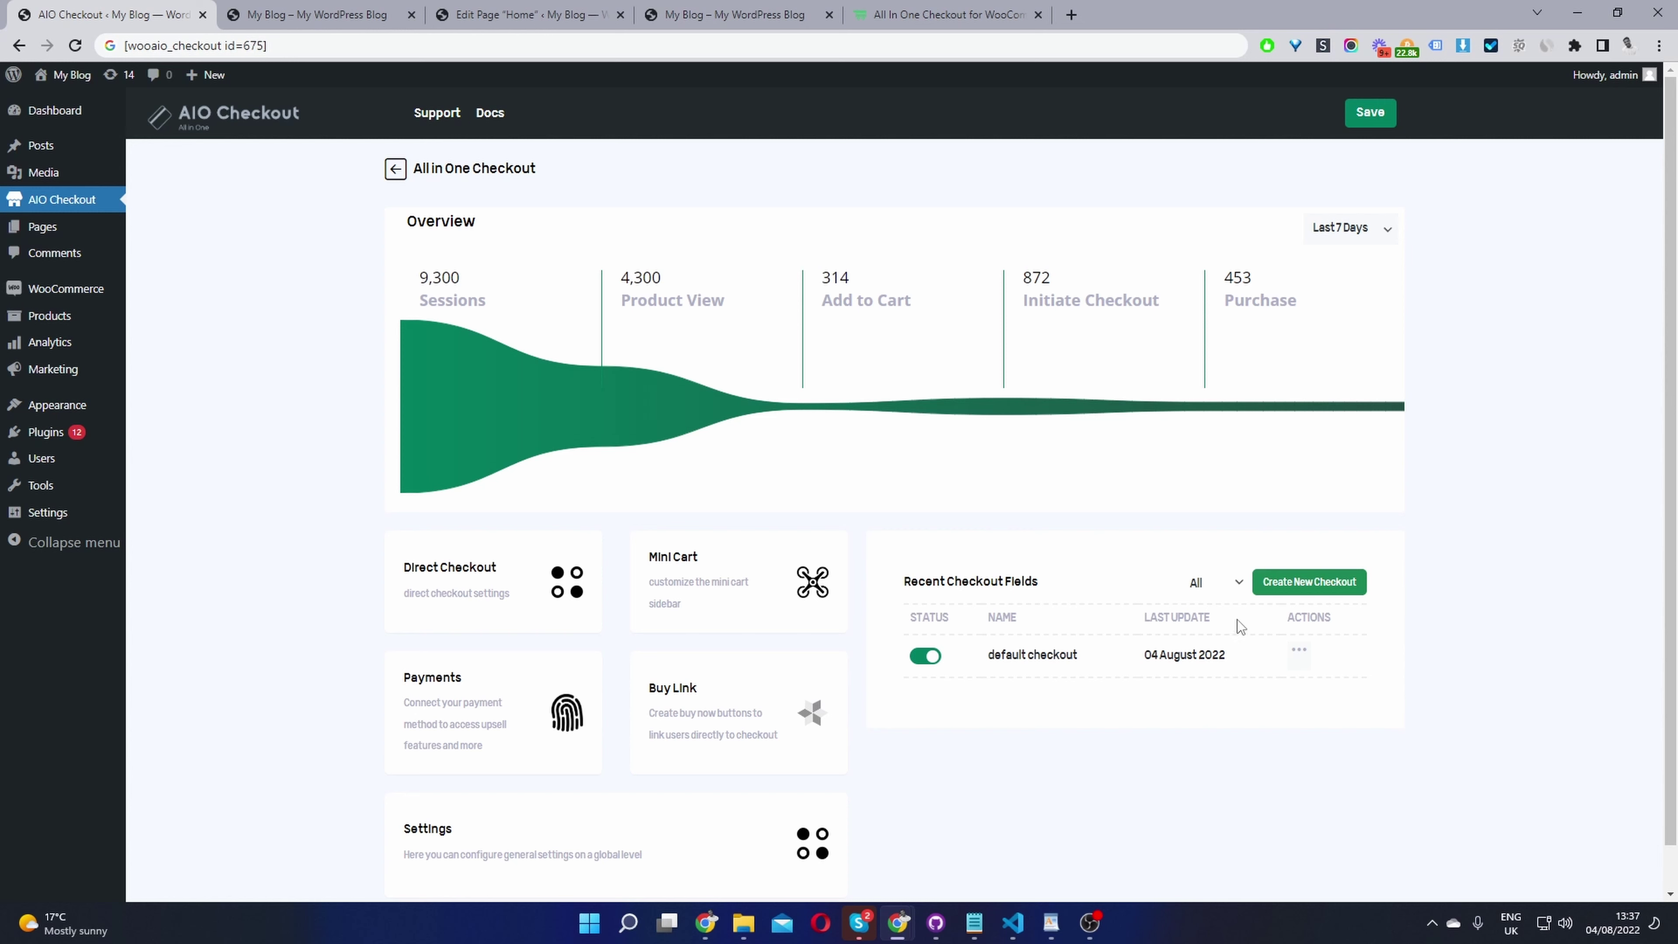
# Step: Enable Checkout edit in the general settings and save them
pyautogui.click(671, 858)
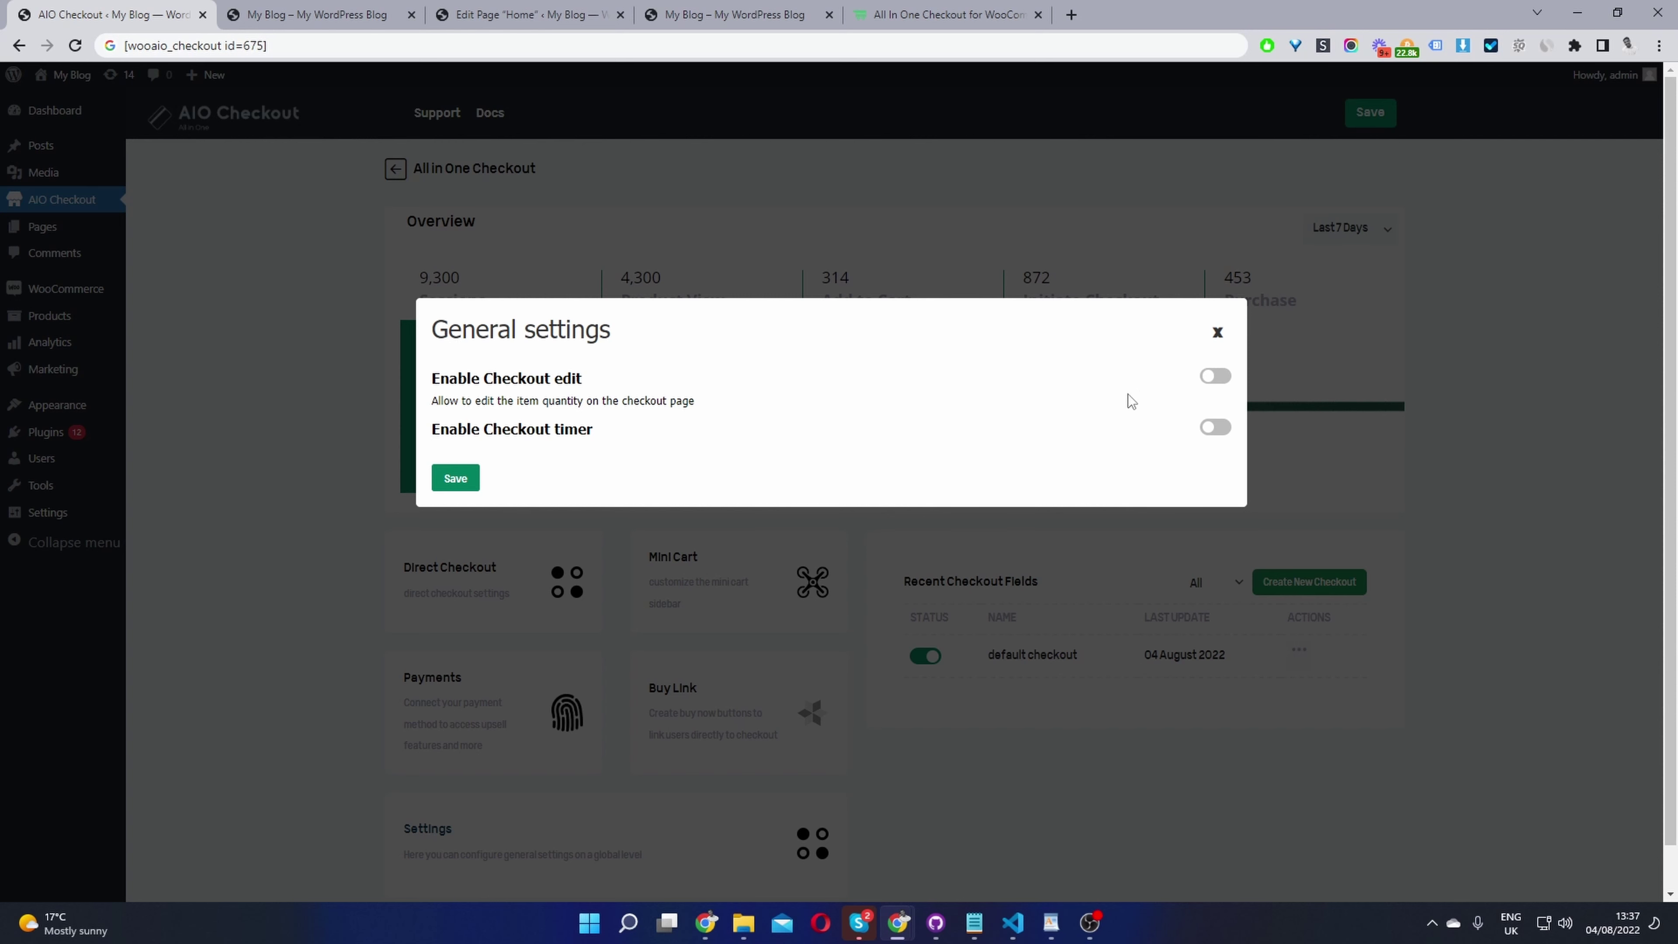
pyautogui.click(1210, 379)
pyautogui.click(469, 481)
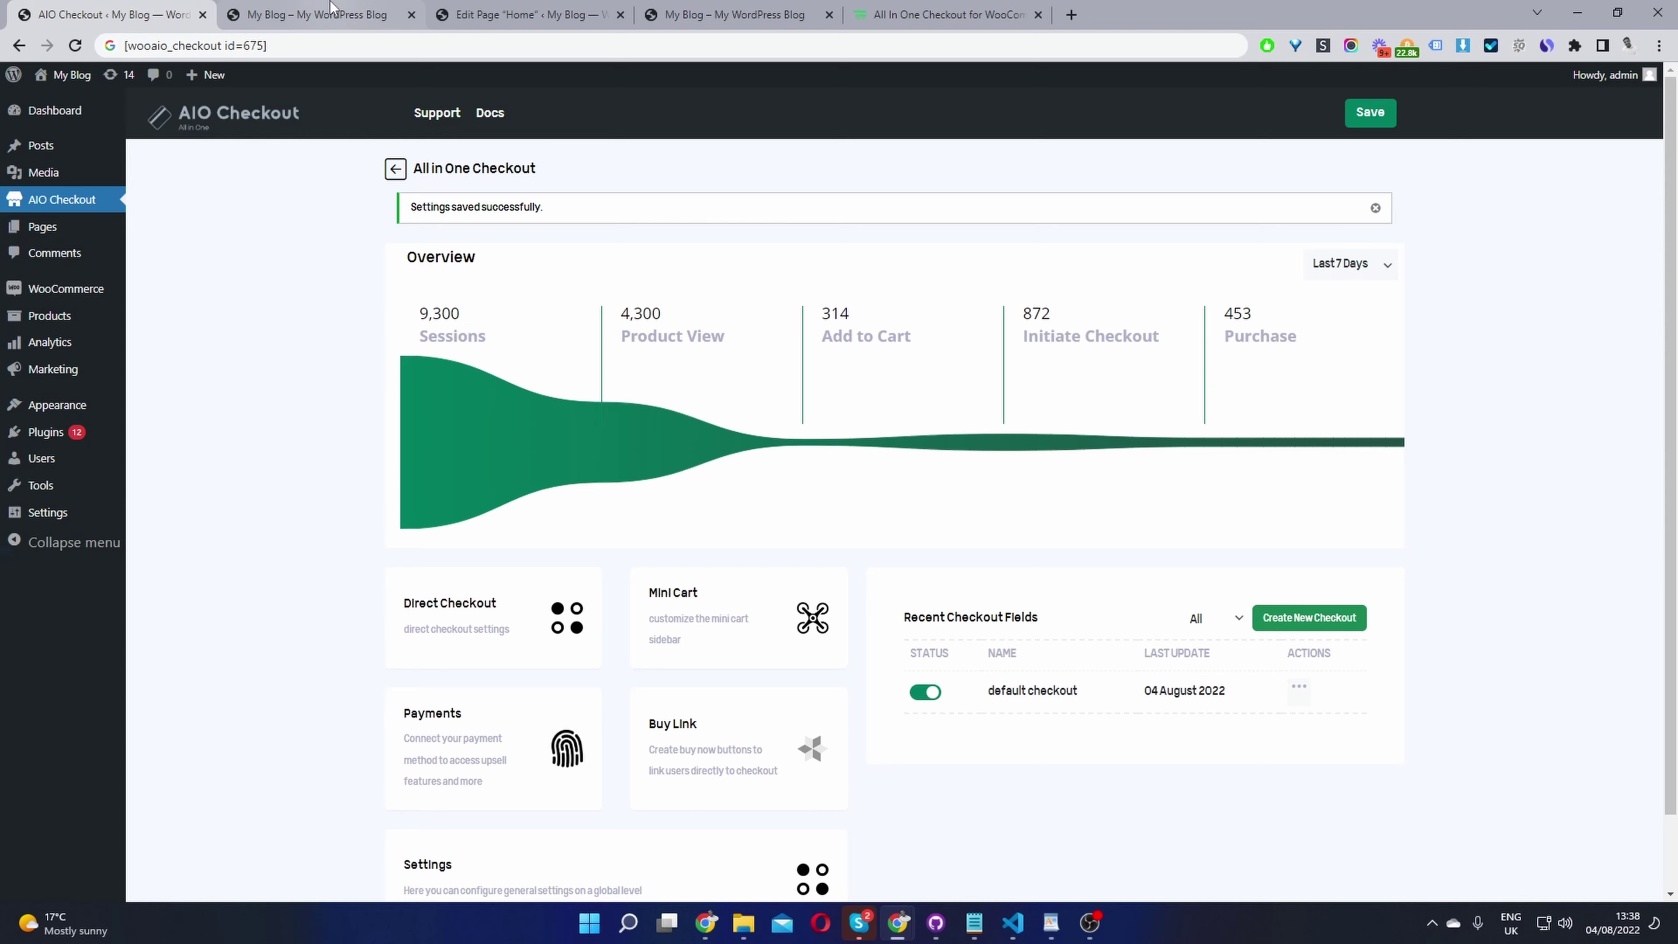
# Step: Reload the live Home page and examine the item quantities in the checkout's order summary
pyautogui.click(317, 14)
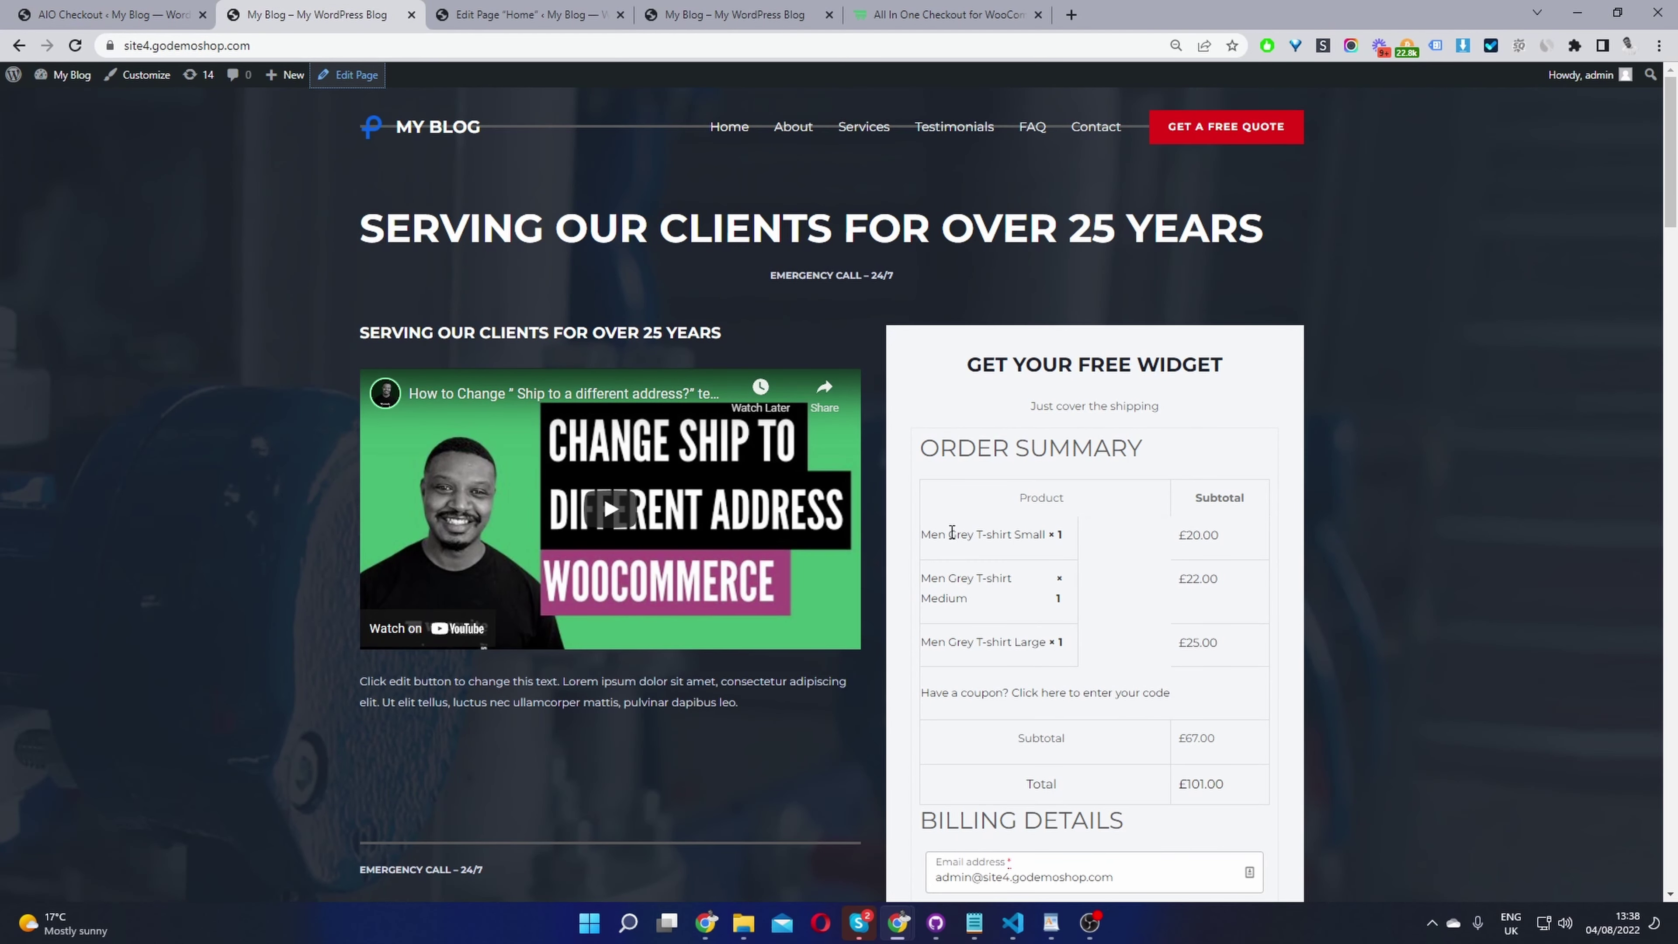
pyautogui.click(75, 46)
pyautogui.scroll(-3, 1135, 397)
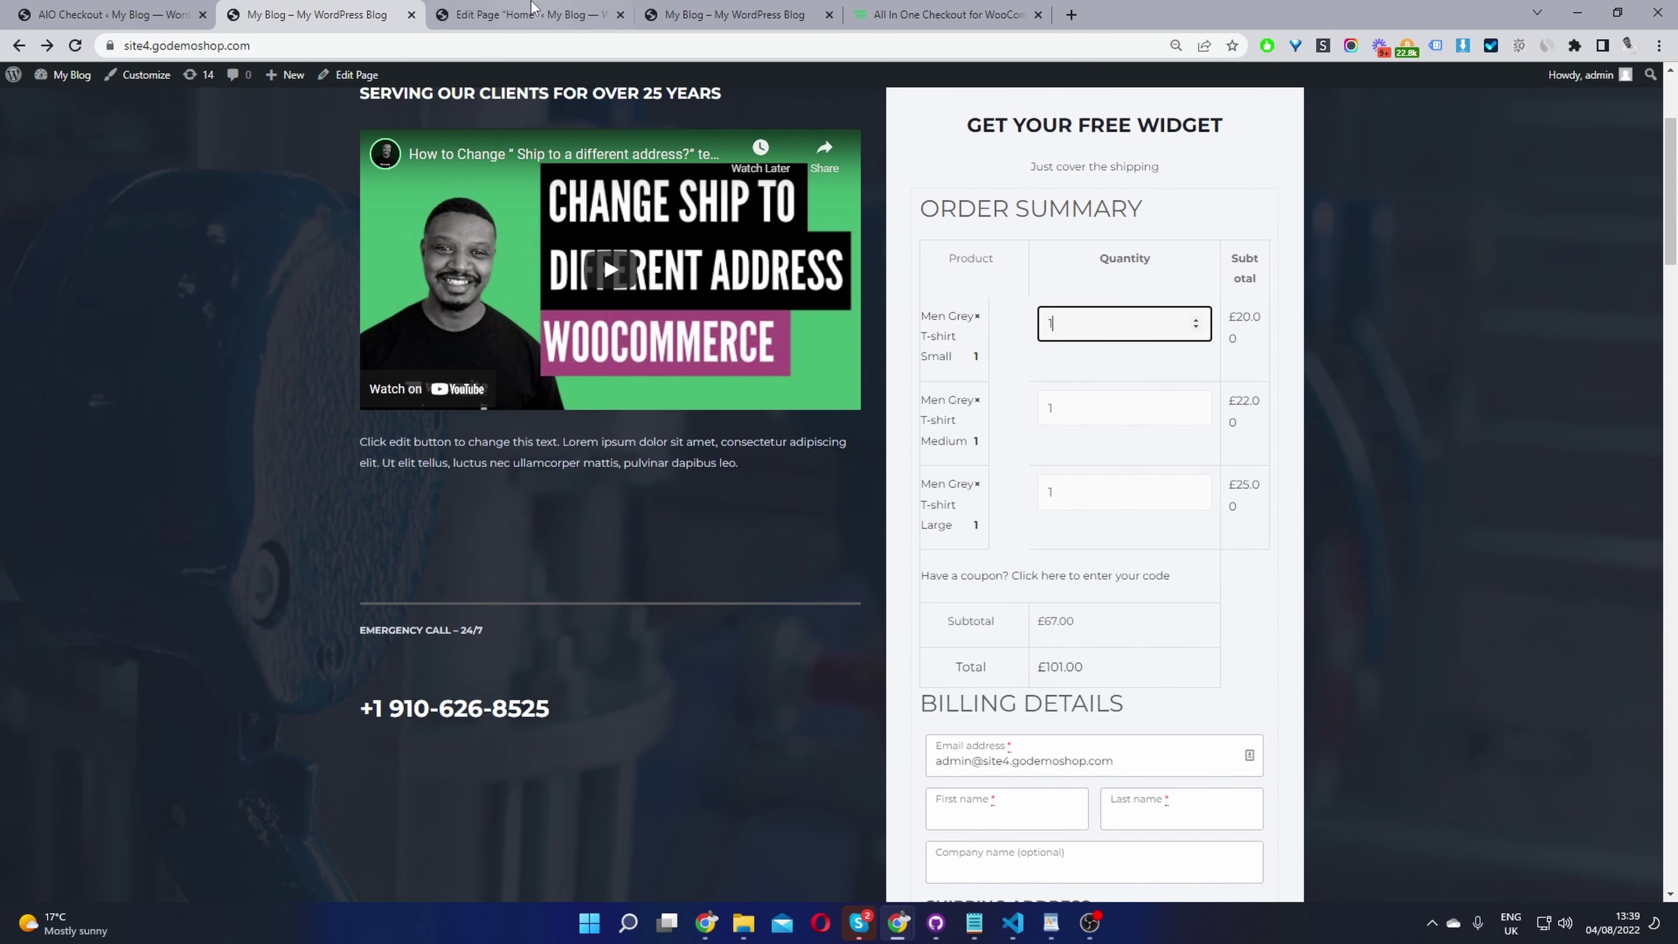
# Step: Open the default checkout form from the AIO Checkout overview and view its Products settings
pyautogui.click(138, 22)
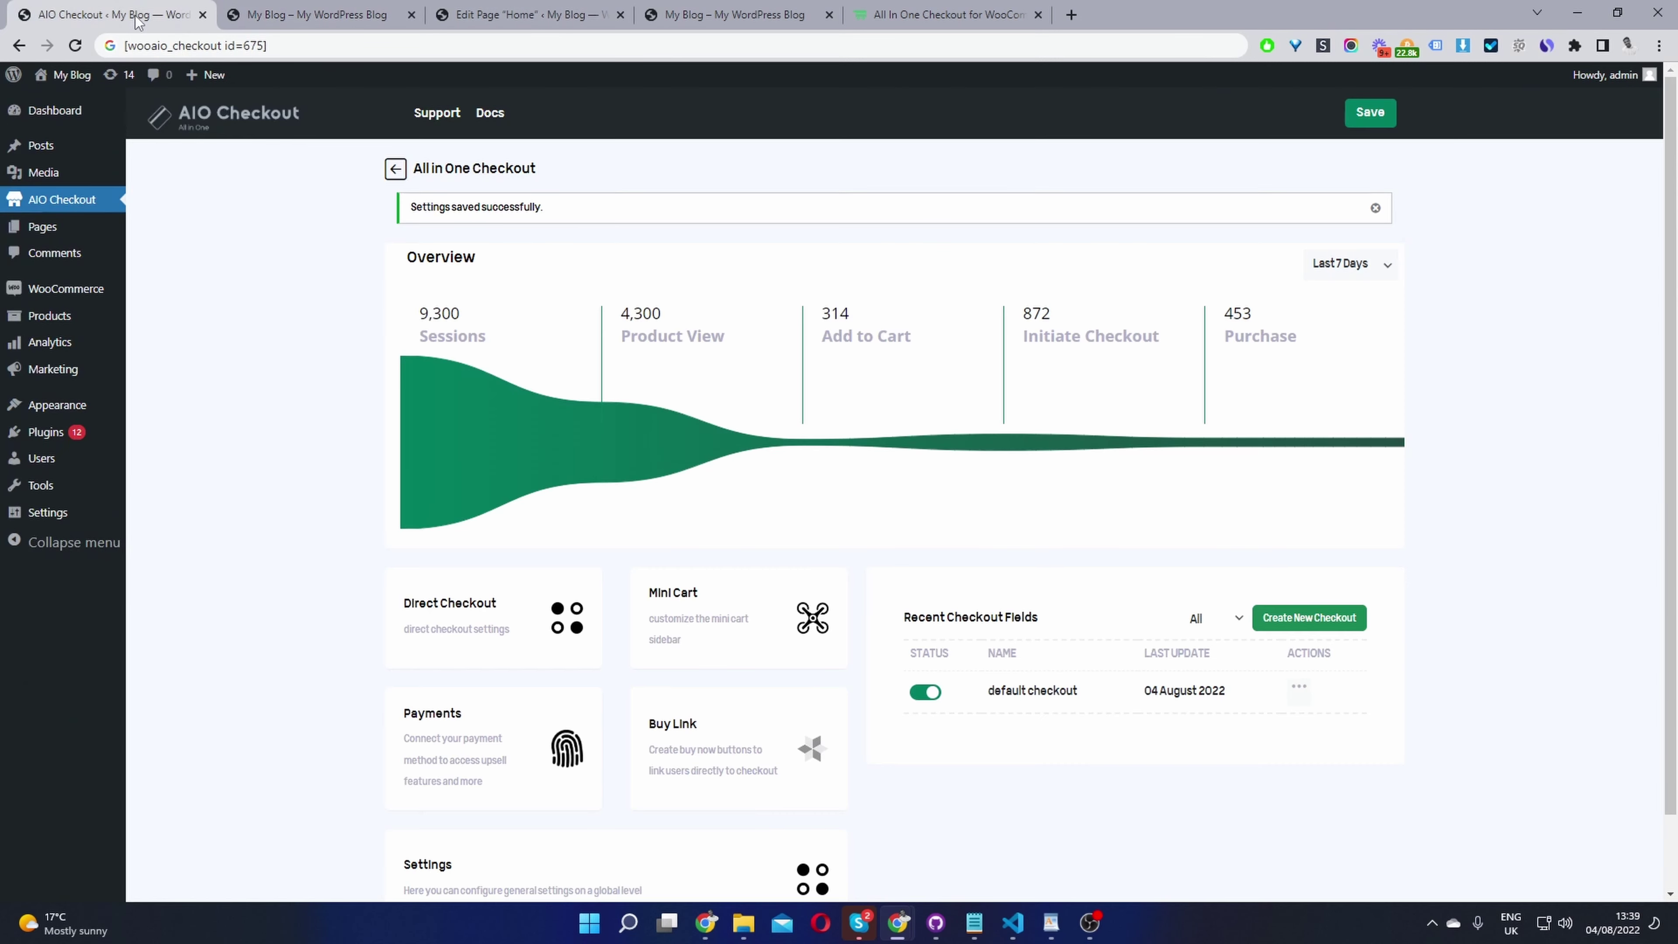
pyautogui.scroll(-1, 949, 496)
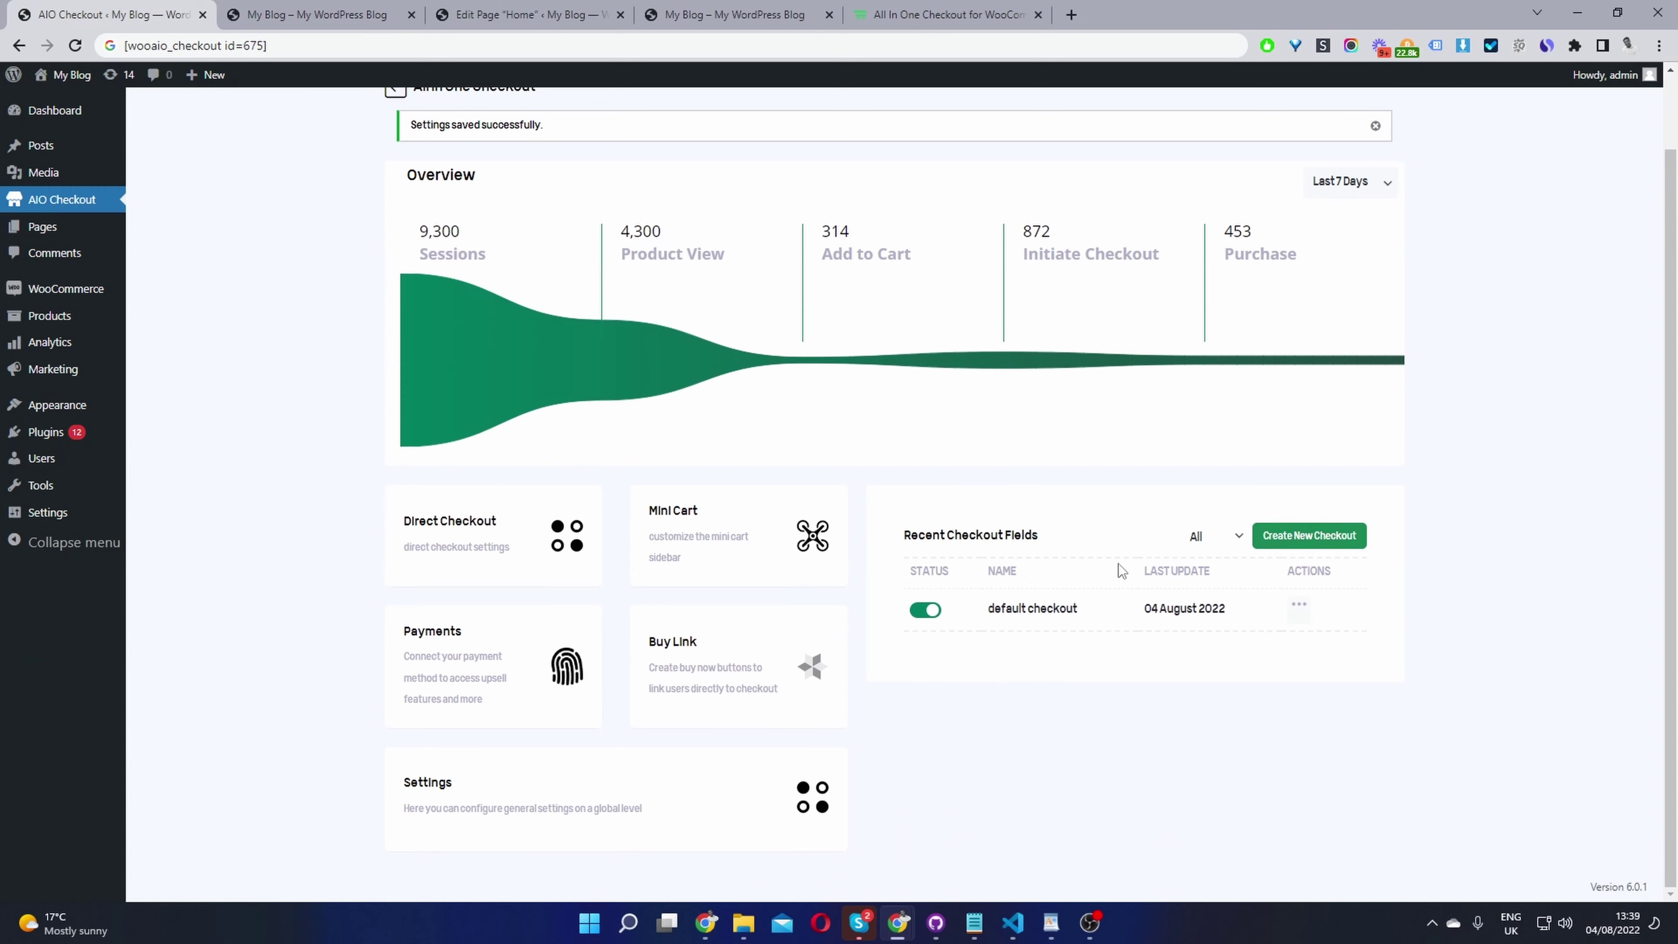
pyautogui.click(1031, 610)
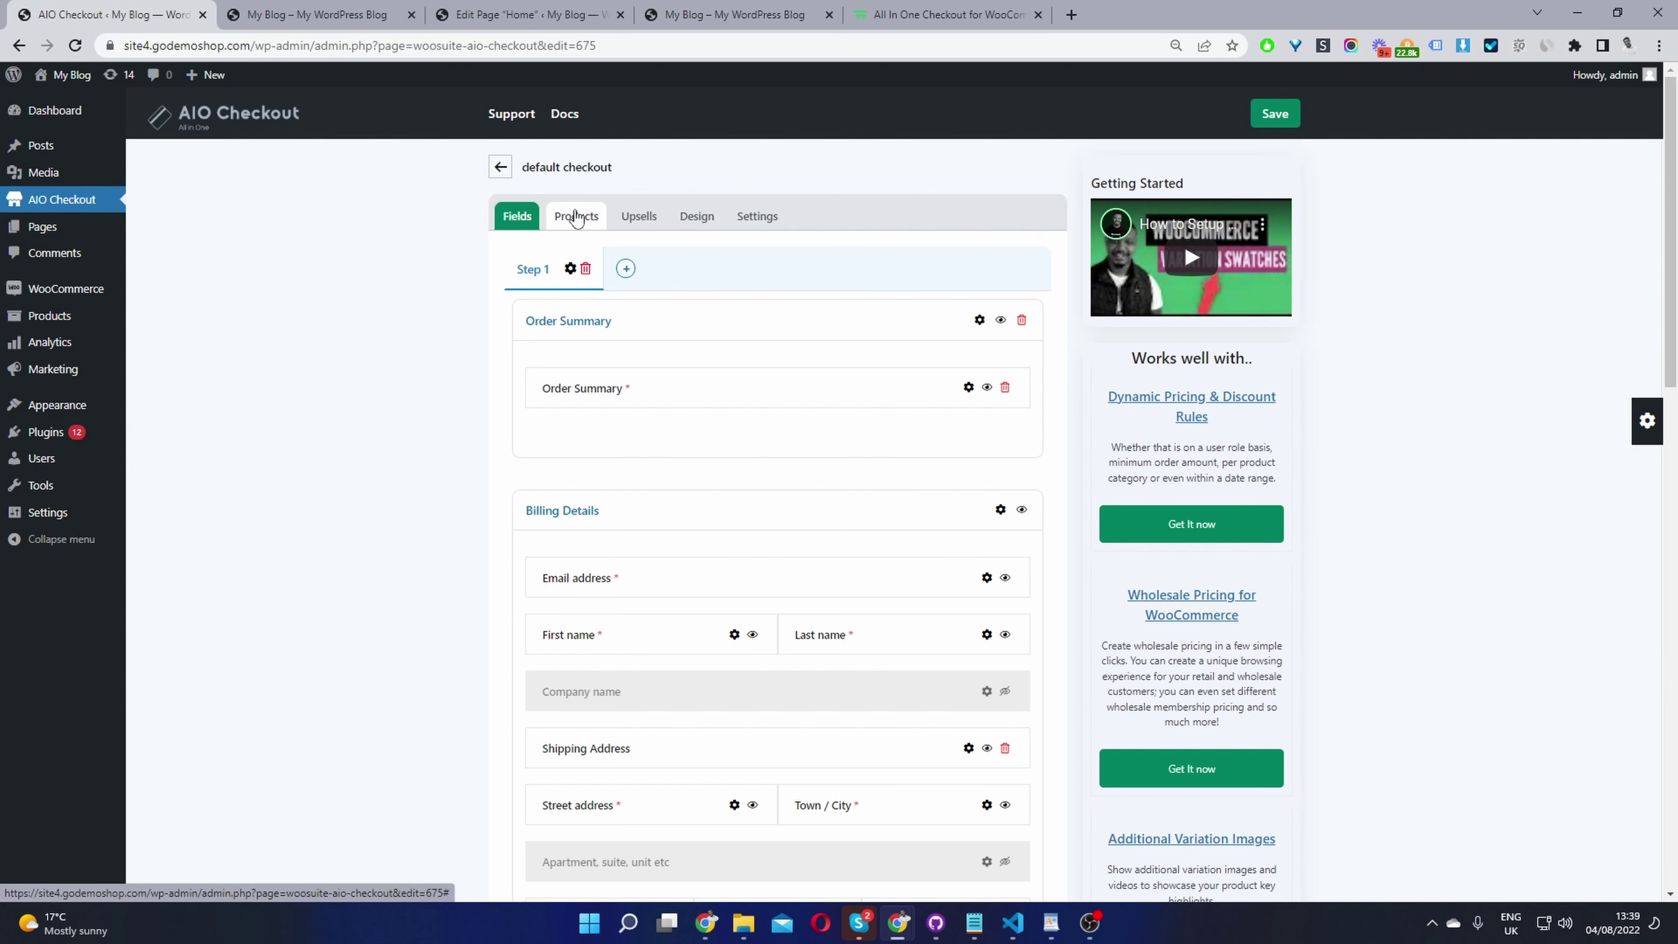
pyautogui.click(577, 218)
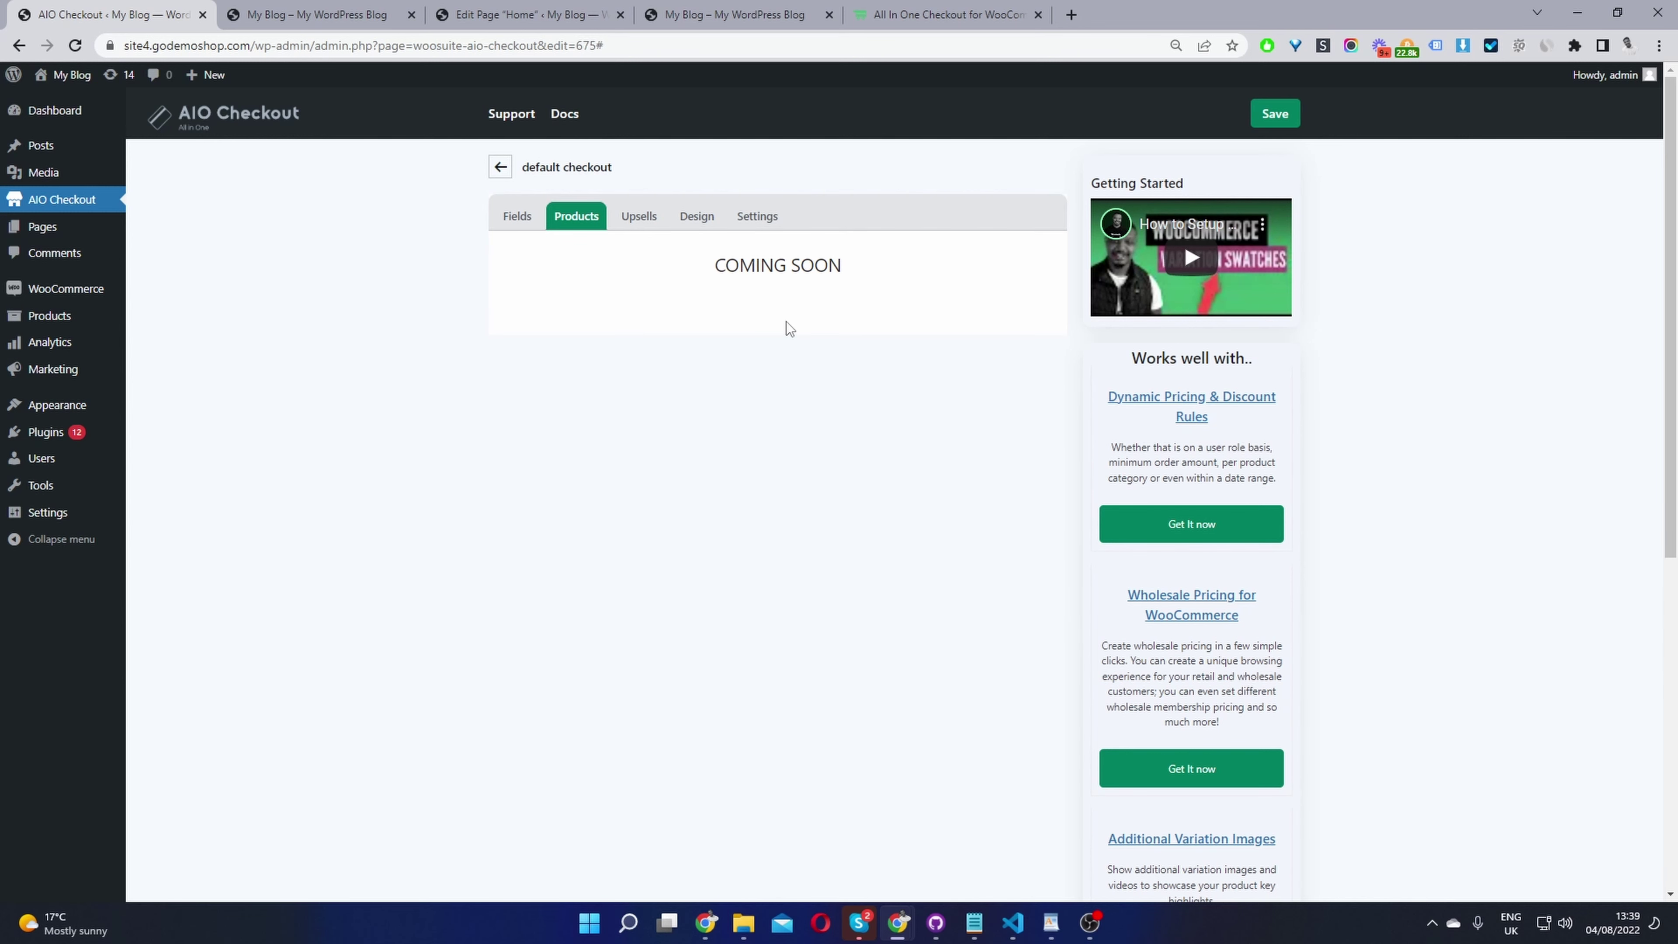